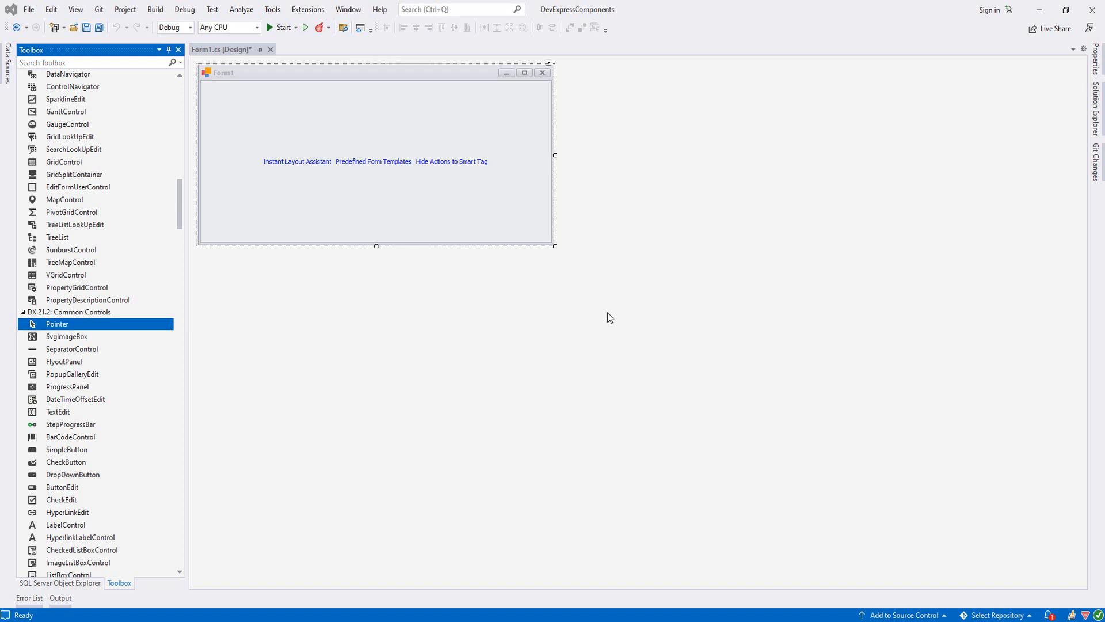
left_click_drag(181, 208, 180, 87)
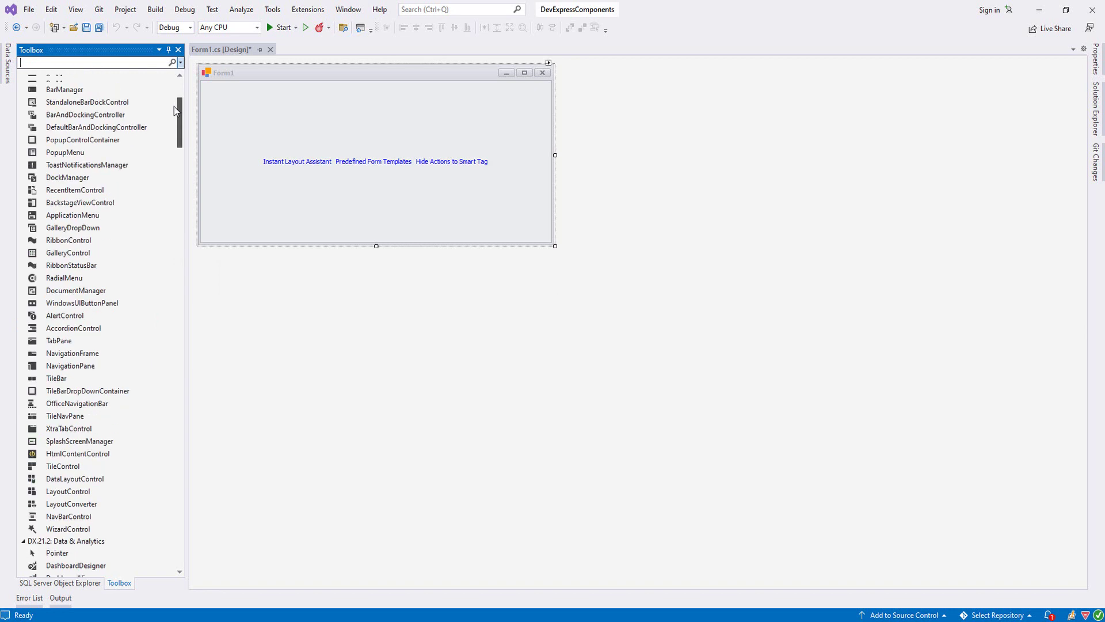
Place a DevExpress ListBoxControl from the Toolbox onto Form1.
left_click(103, 63)
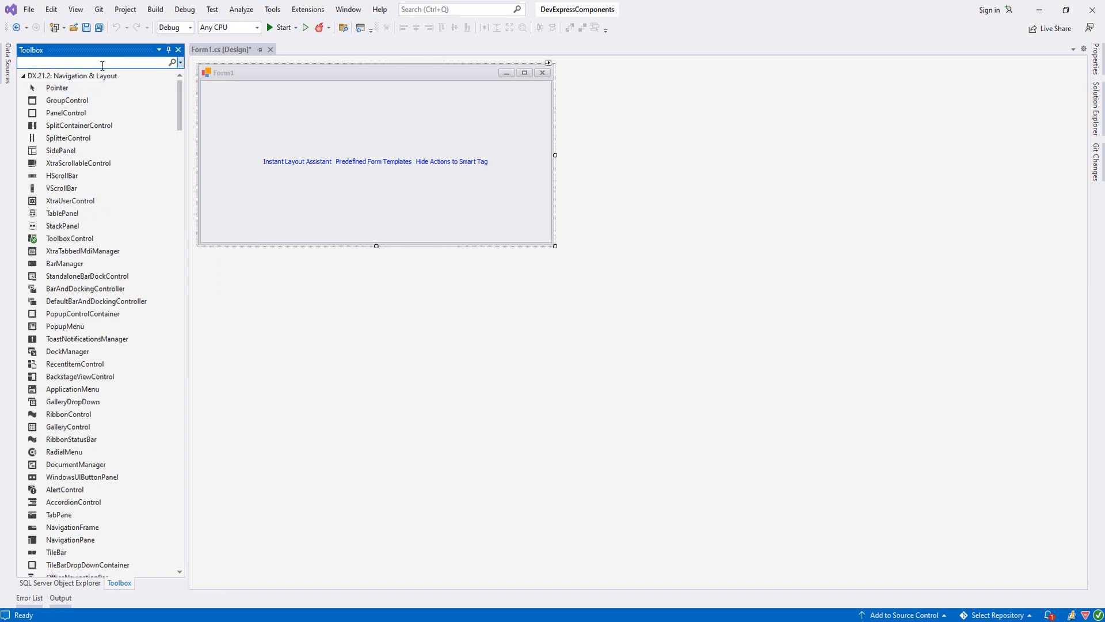
type("list")
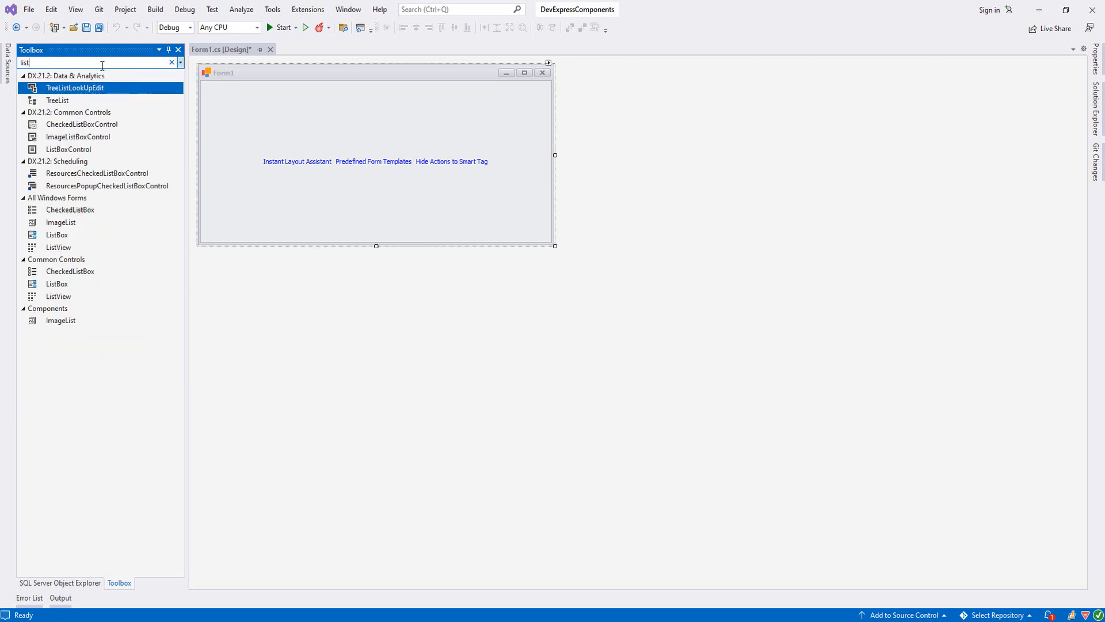
type("bo")
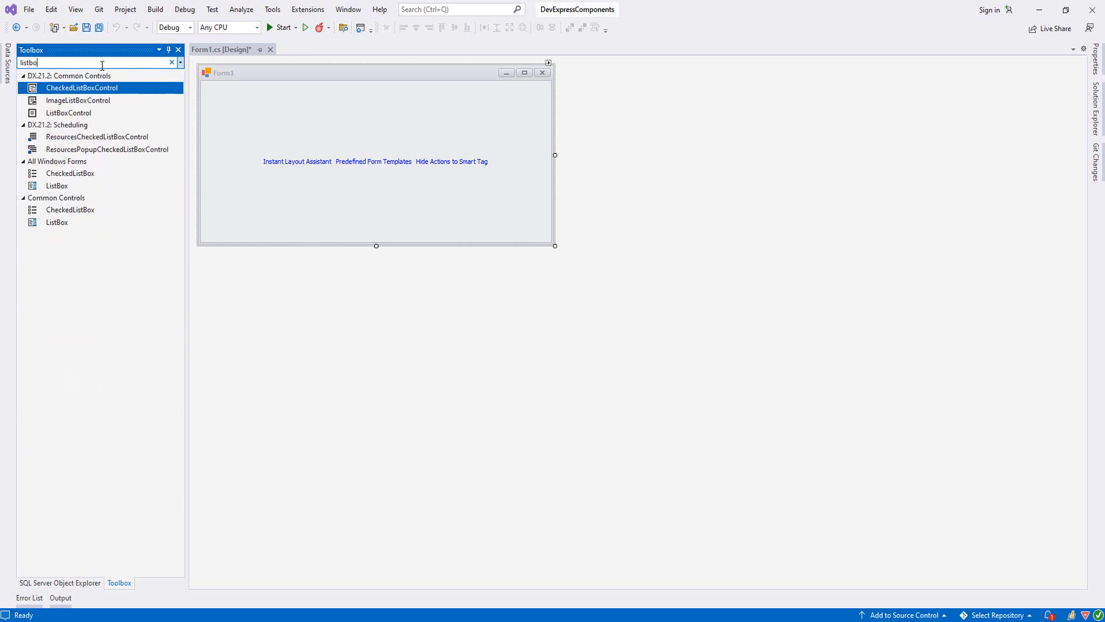
mouse_move(68, 113)
left_mouse_down()
mouse_move(265, 157)
mouse_move(318, 140)
mouse_move(264, 130)
mouse_move(316, 209)
left_mouse_up()
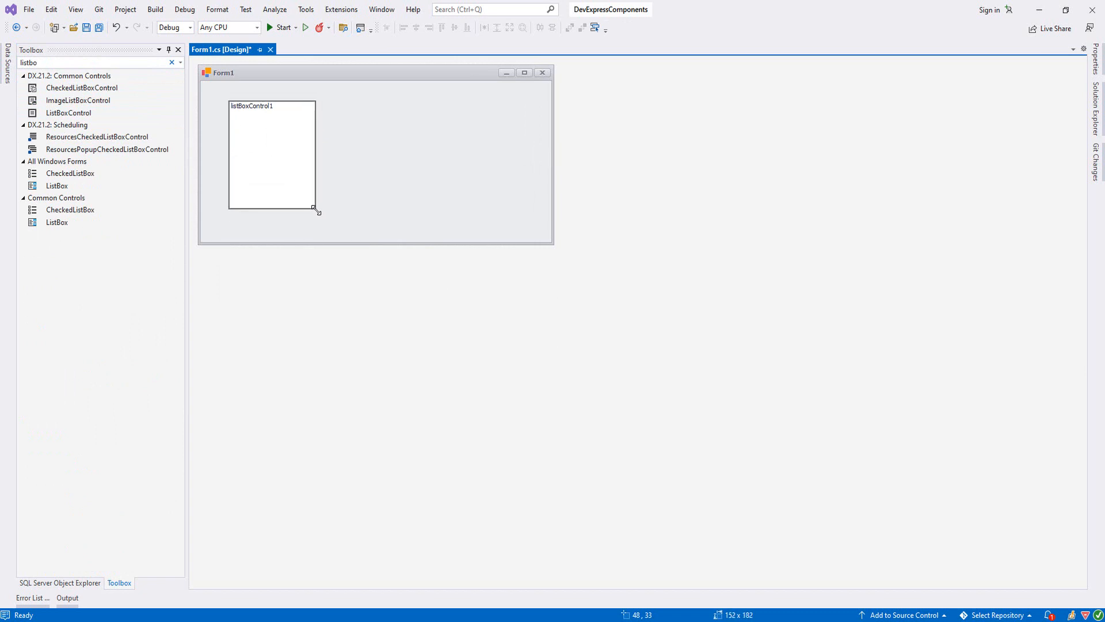
Add a SimpleButton below the list box, enlarge the form and widen the button.
left_click(79, 62)
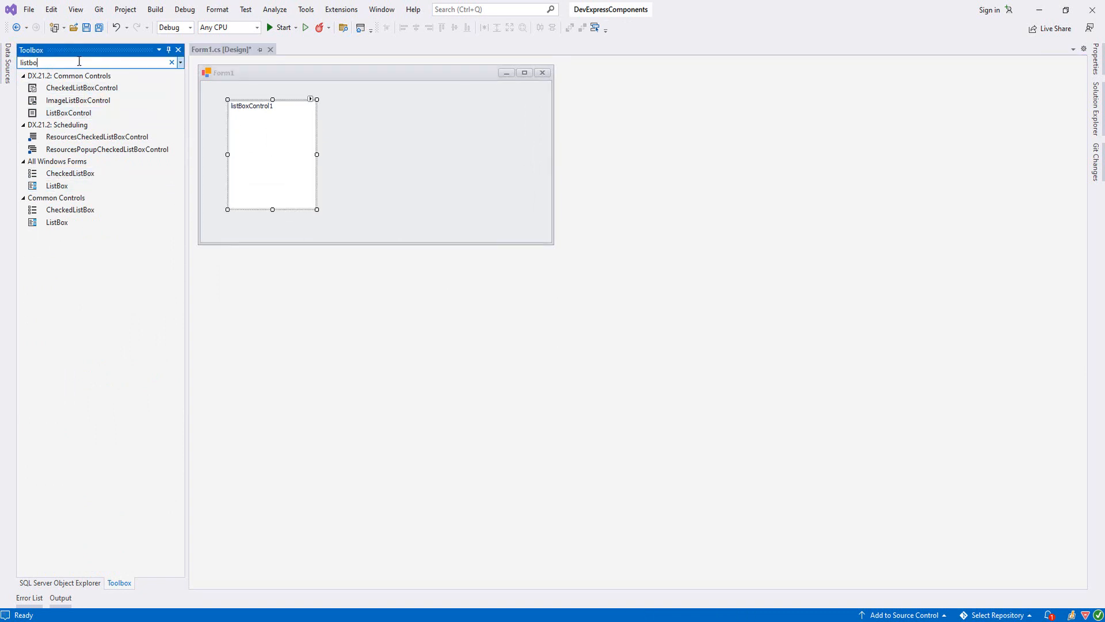
key("ctrl+a")
type("simp")
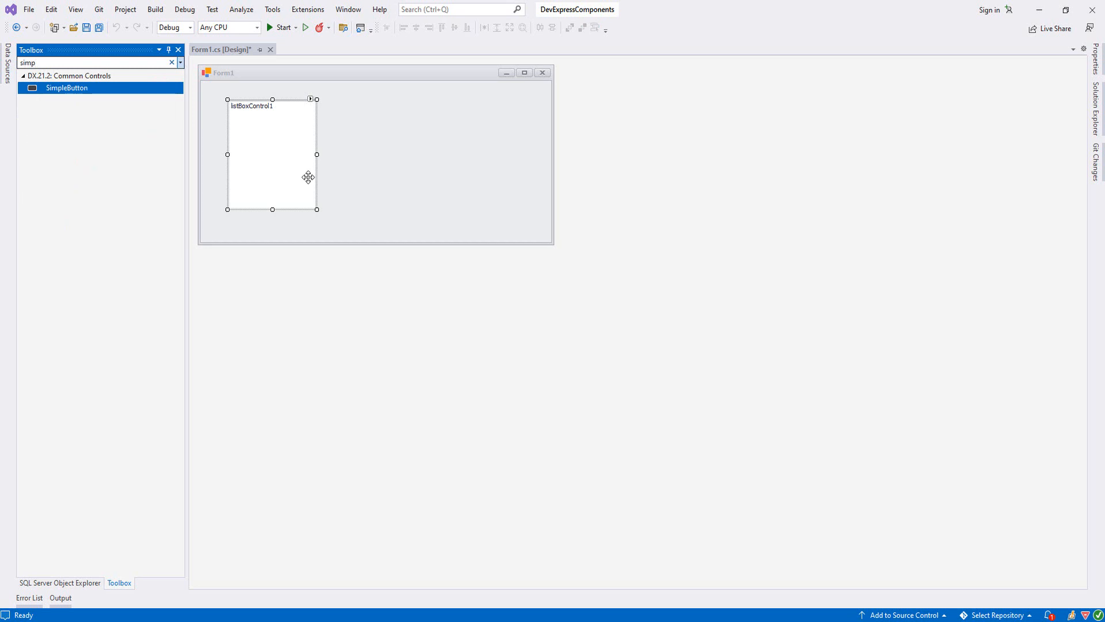
left_click_drag(65, 89, 240, 227)
left_click_drag(376, 245, 370, 266)
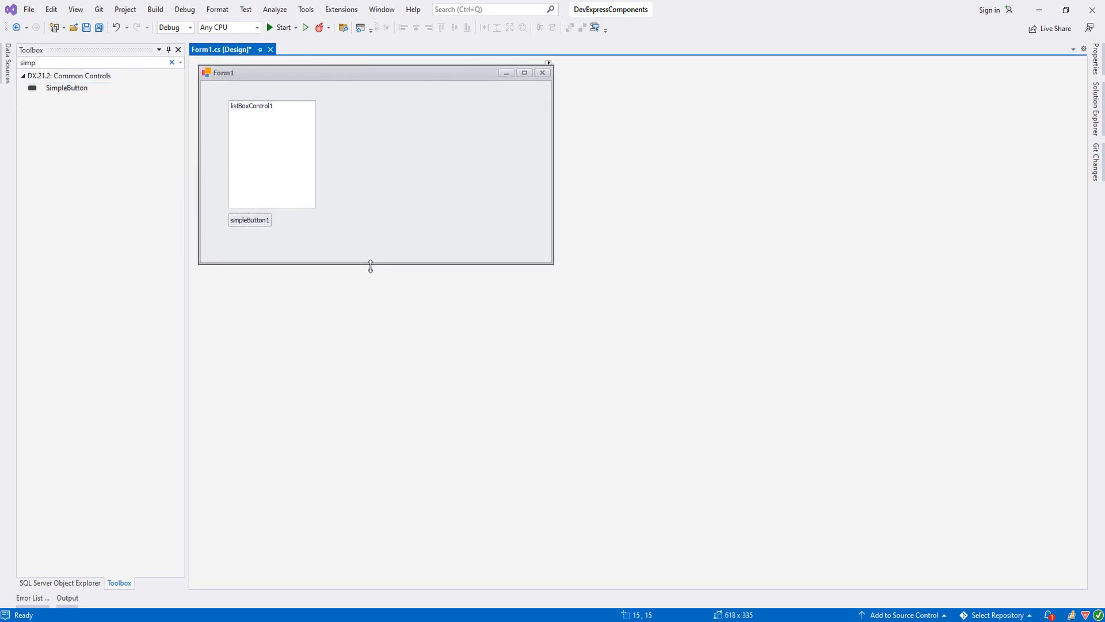
left_click(259, 220)
mouse_move(259, 220)
left_mouse_down()
mouse_move(302, 229)
mouse_move(268, 242)
left_mouse_up()
Name the list box lstValues in the Properties window.
left_click(277, 213)
left_click(275, 164)
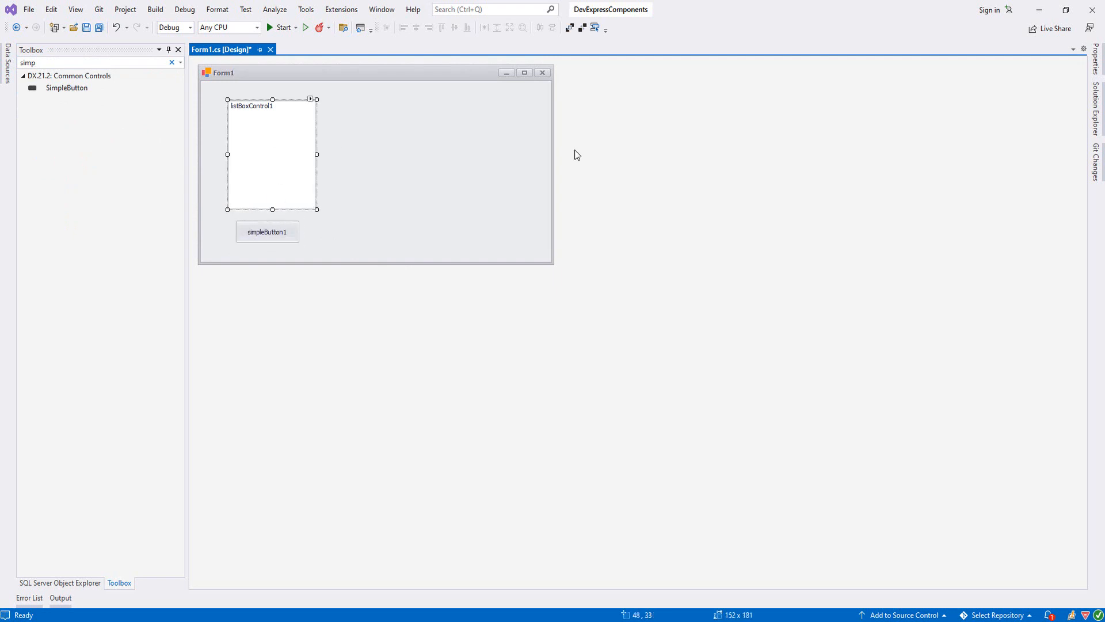
key("F4")
left_click(1051, 127)
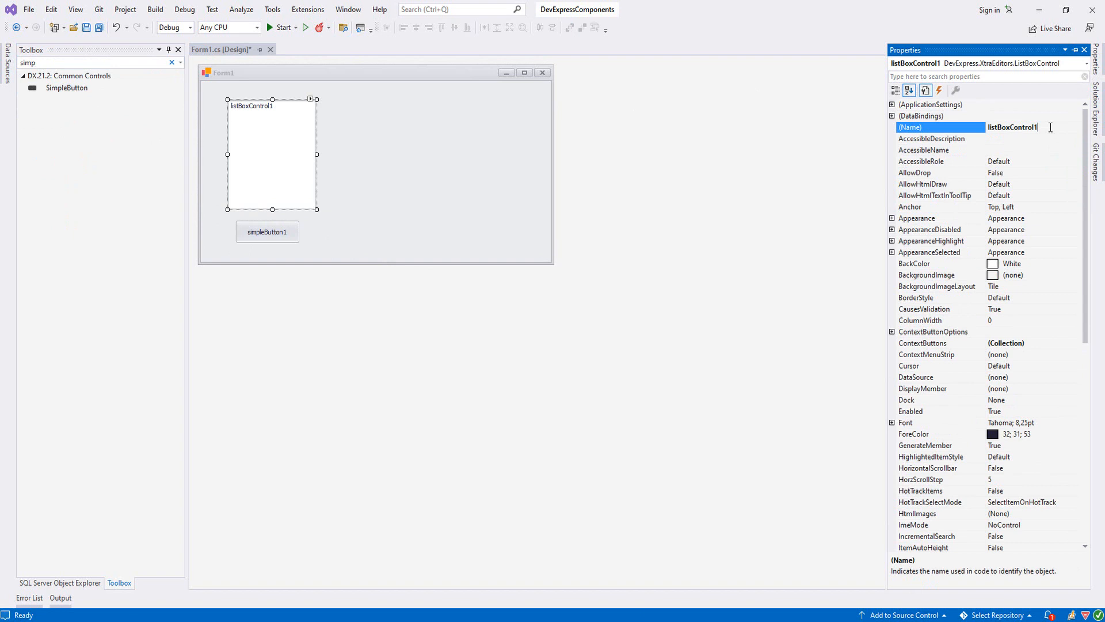
key("ctrl+a")
type("ls")
key("Return")
scroll(1051, 260, "down", 5)
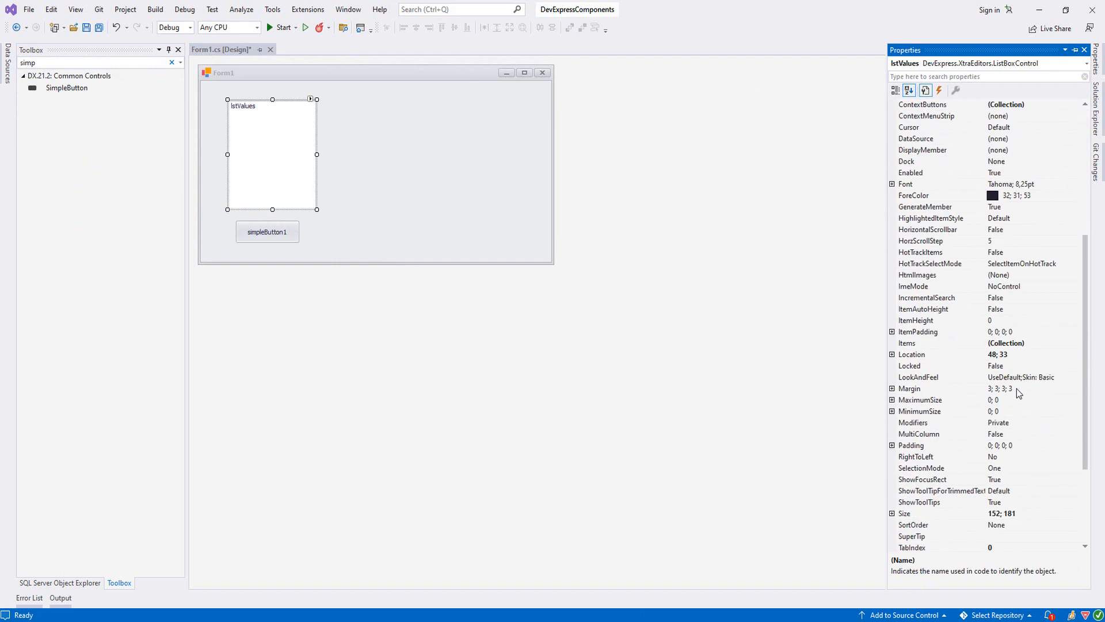
Name the button btnAddNumbers and caption it Add Numbers.
left_click(268, 231)
left_click(1097, 89)
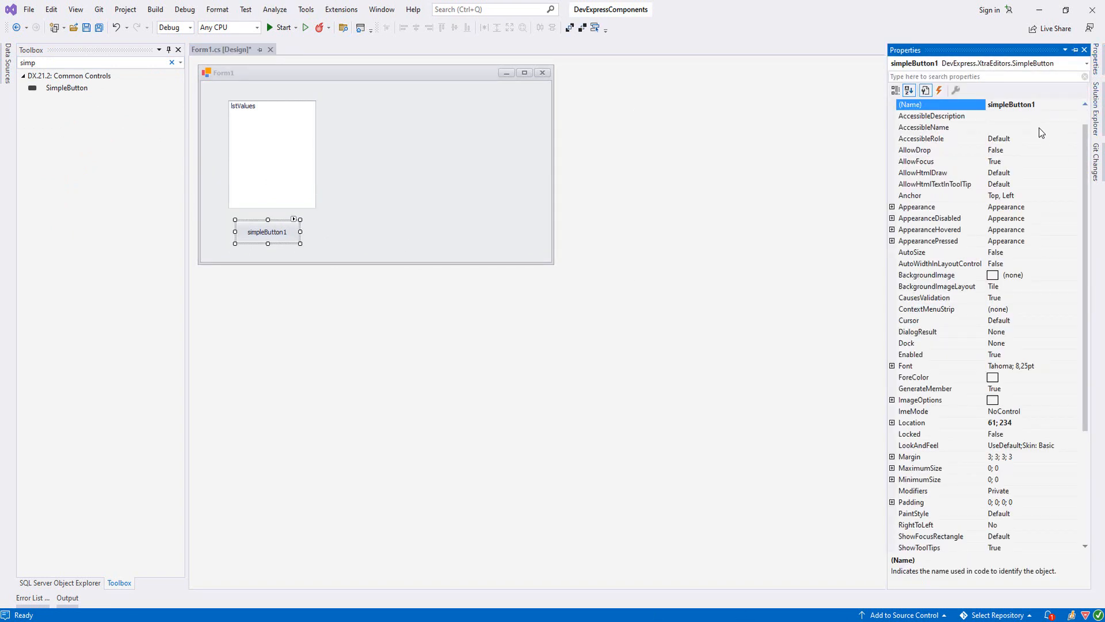
double_click(1015, 104)
type("btnAddNumbers")
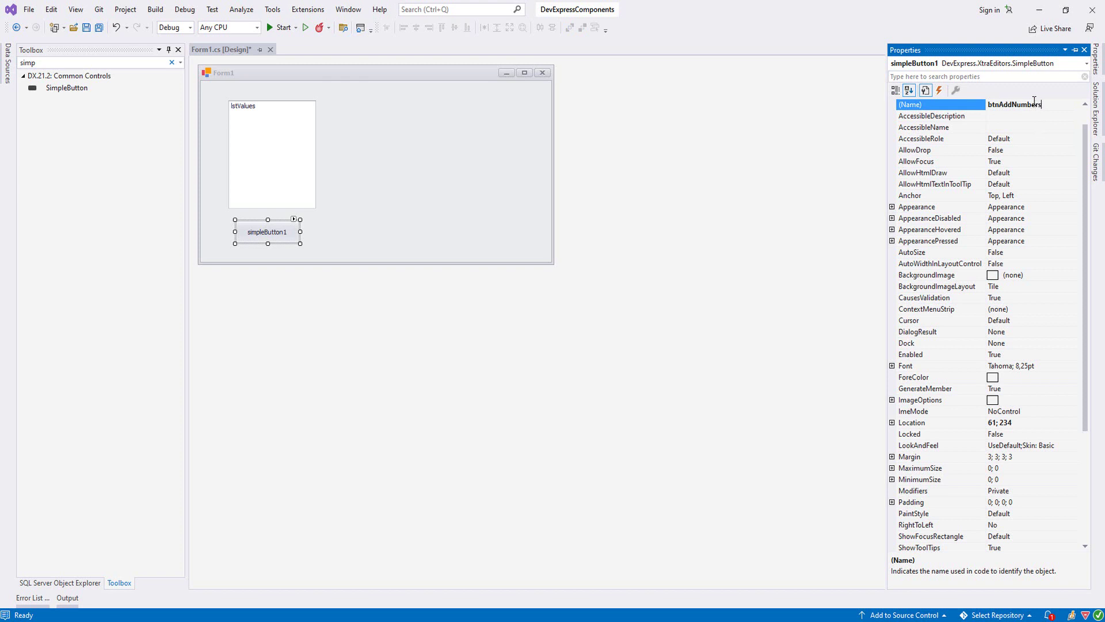
key("Return")
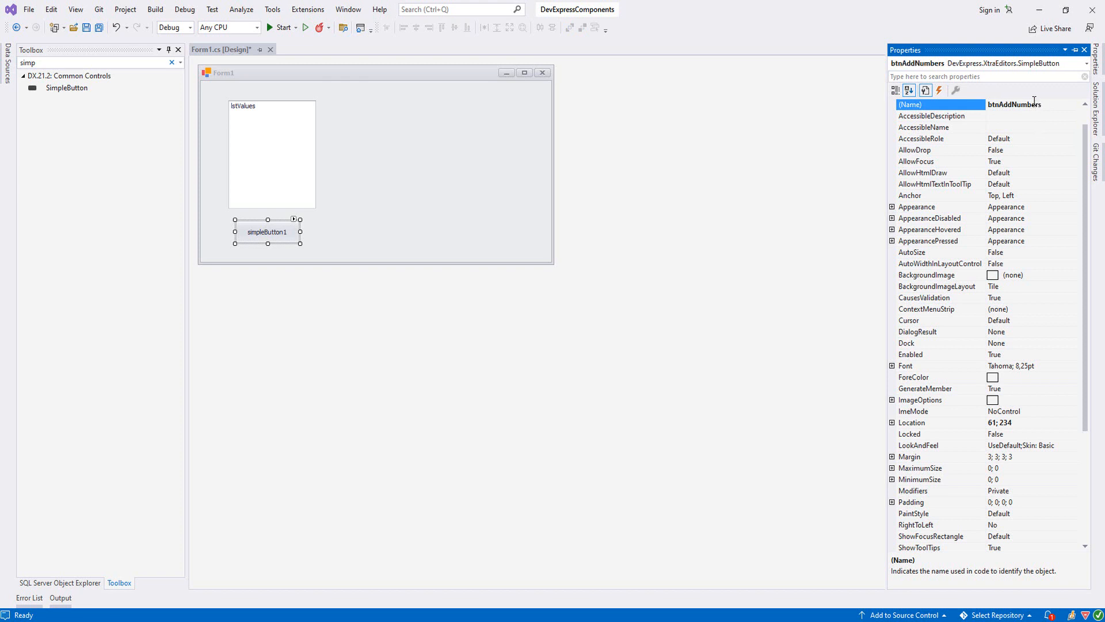
scroll(1063, 397, "down", 5)
scroll(1036, 432, "down", 3)
double_click(1011, 456)
type("Add")
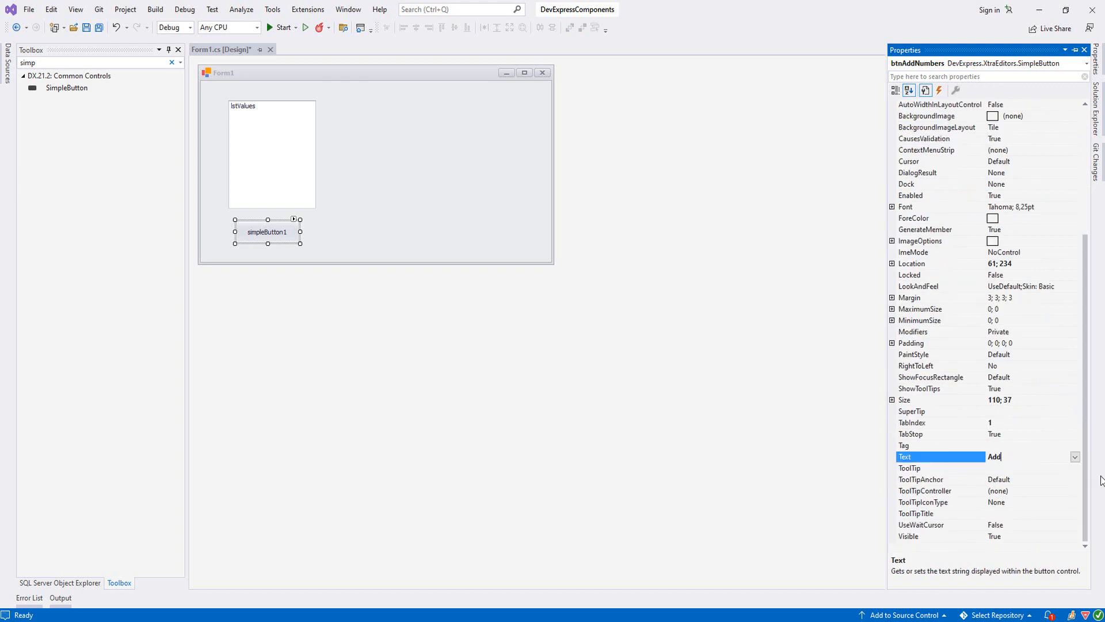
type("s")
key("Return")
Give the Add Numbers button a numbered-list icon via the smart tag's Image Picker.
left_click(296, 221)
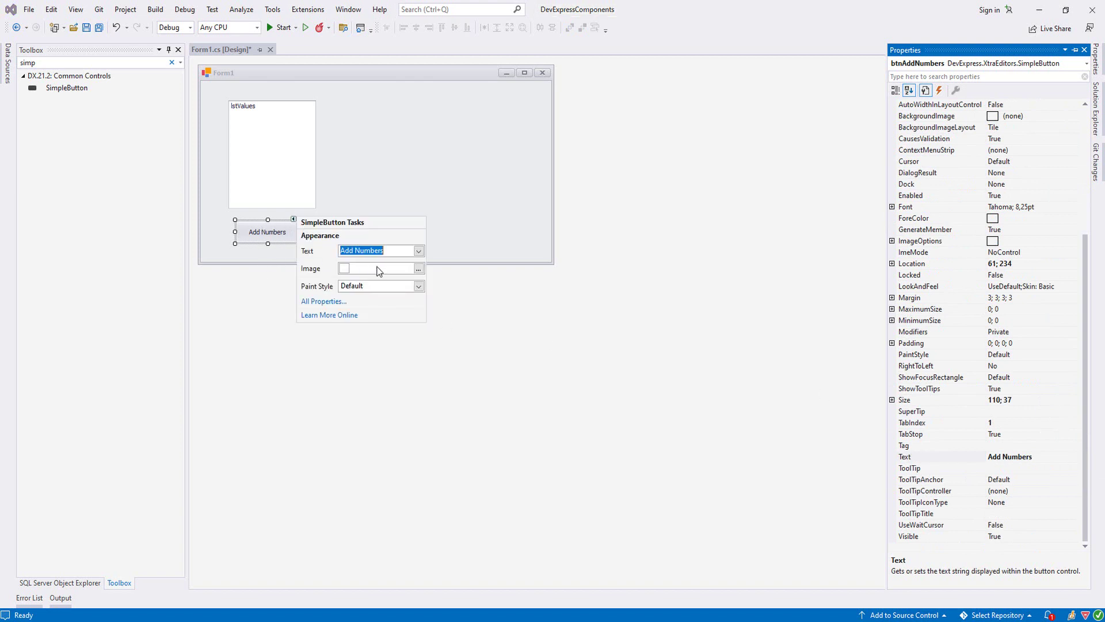
left_click(419, 273)
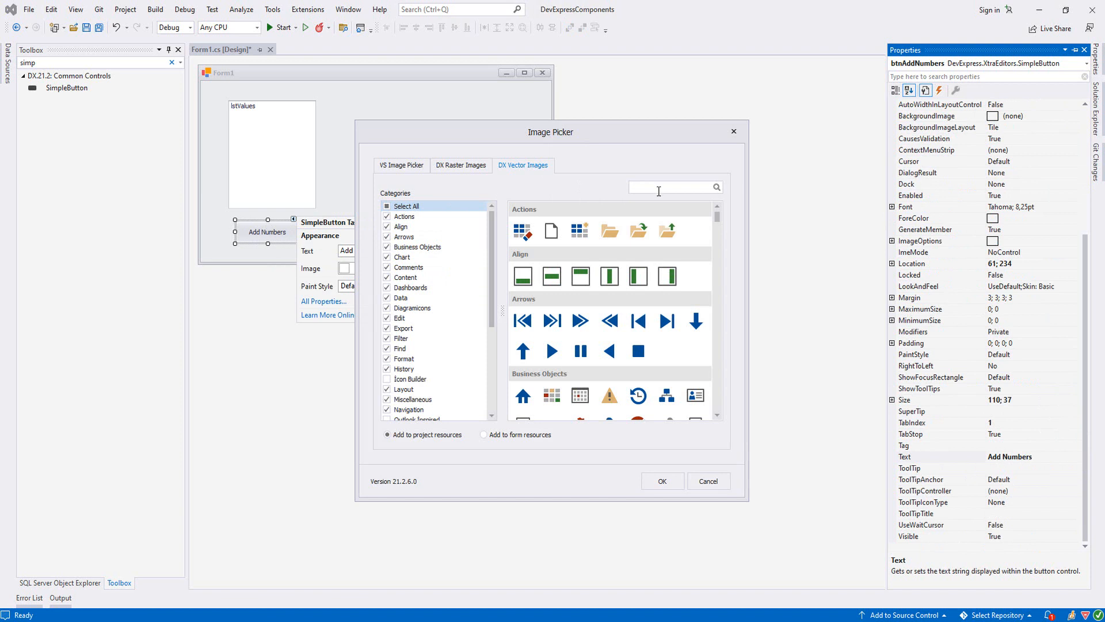
type("num")
left_click(524, 231)
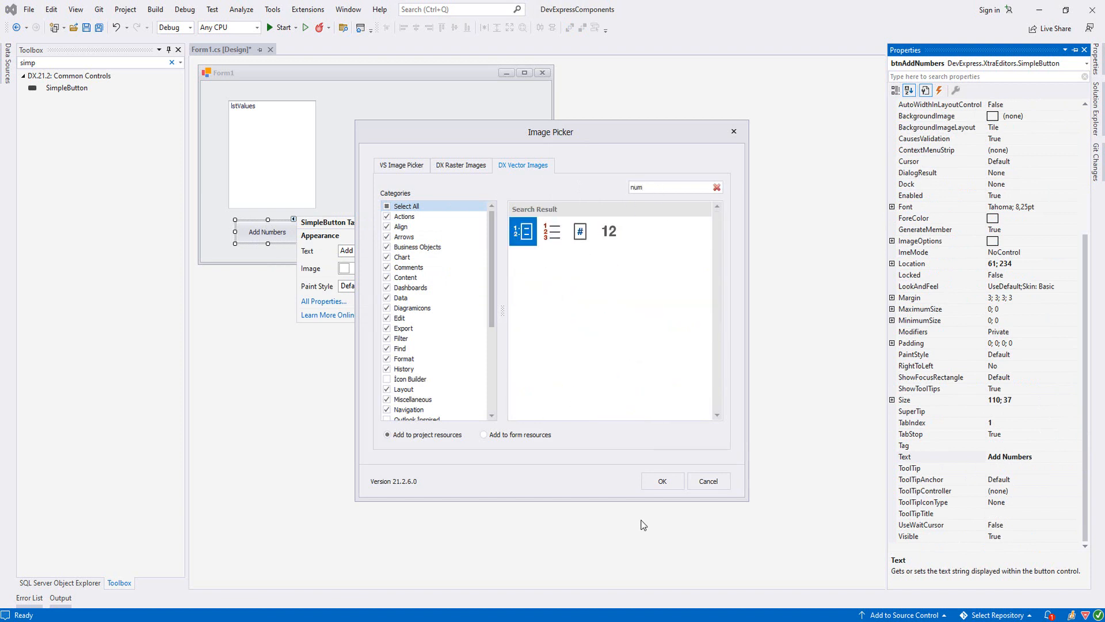
left_click(662, 481)
left_click(265, 251)
left_click(307, 246)
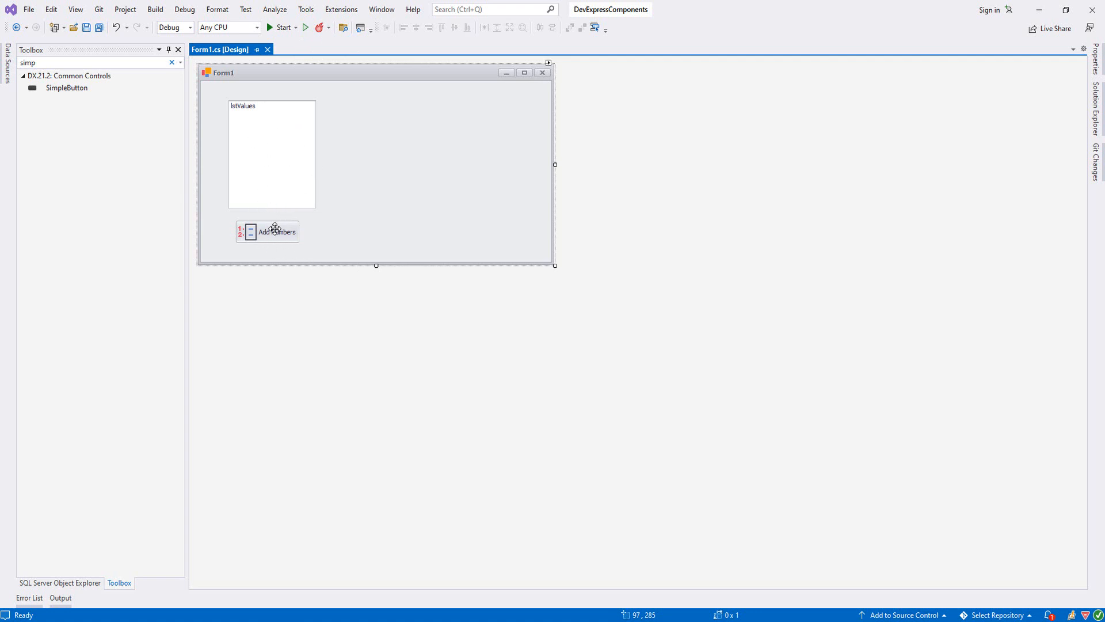
Create btnAddNumbers_Click and write a for loop from 0 to 100.
double_click(281, 234)
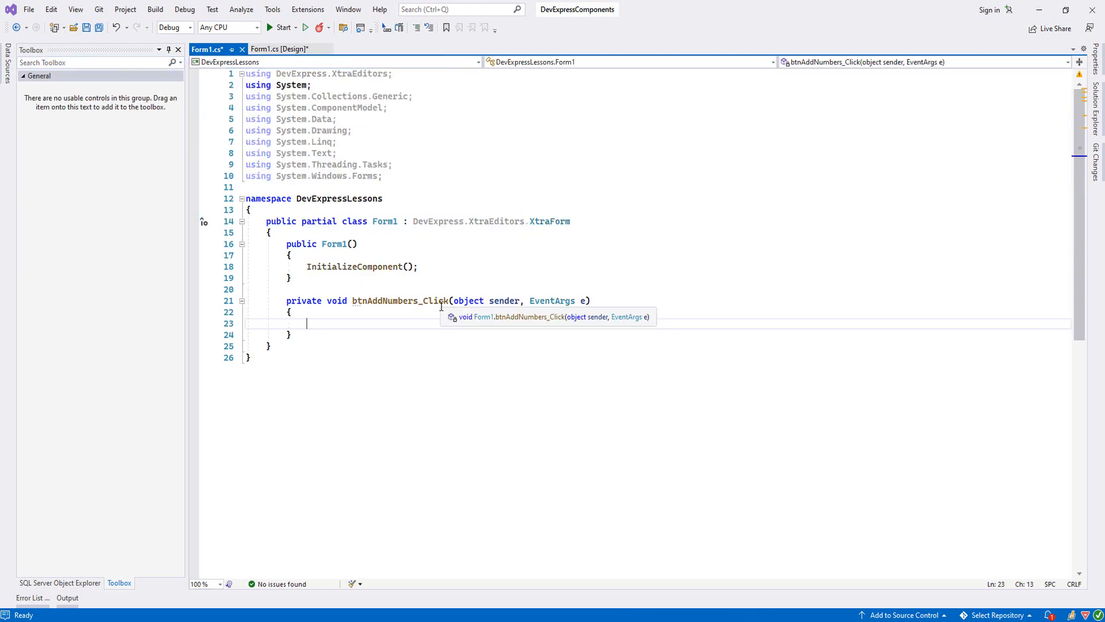
type("for")
key("Tab")
key("Tab")
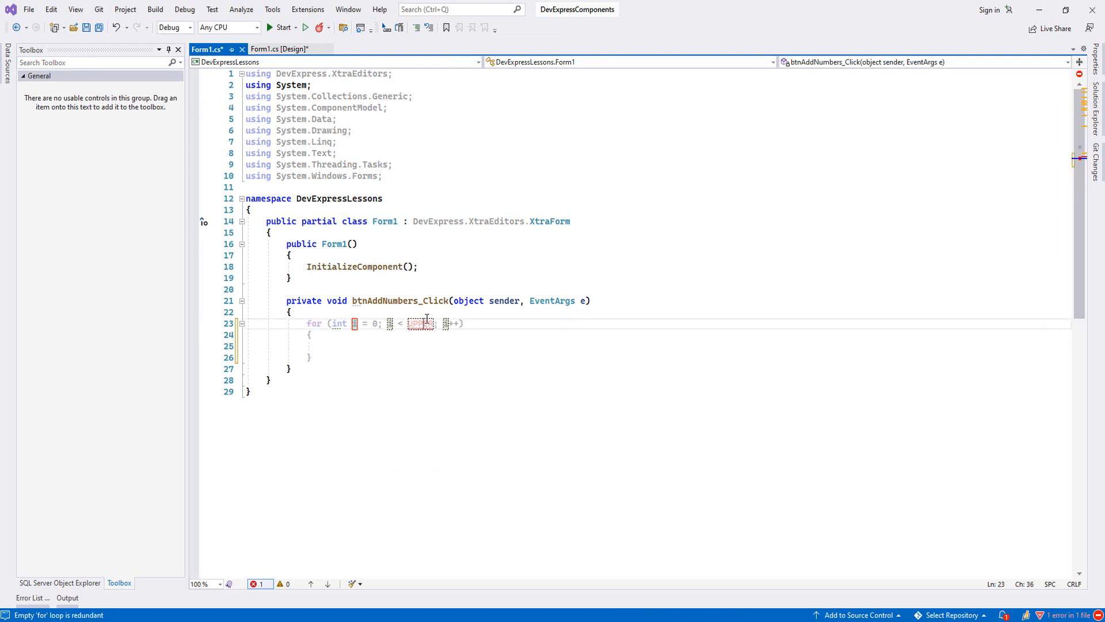
key("Tab")
type("100")
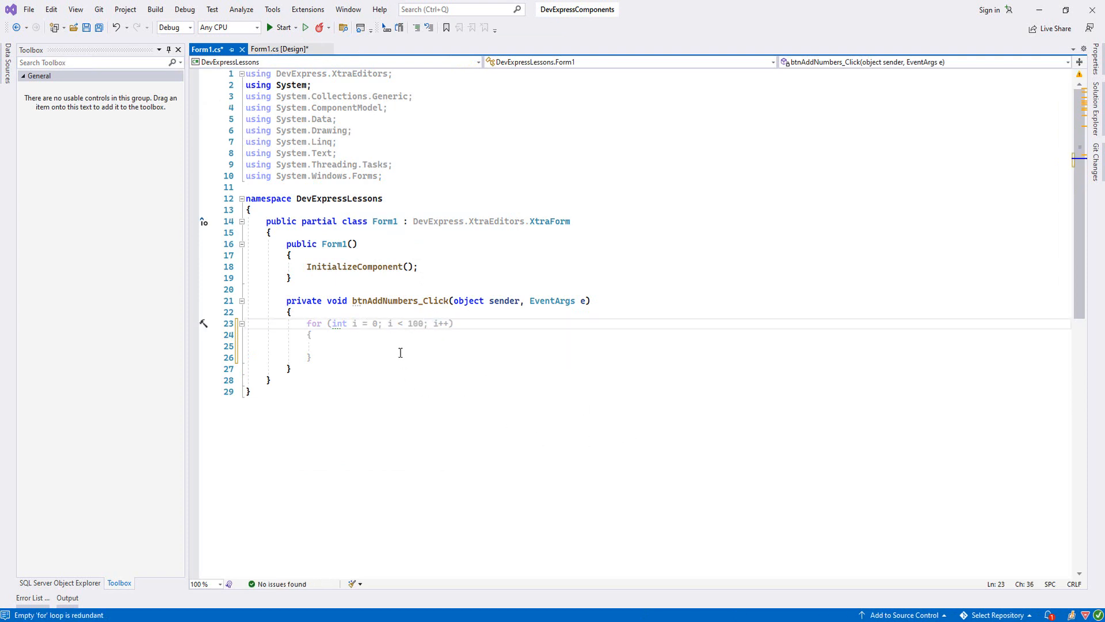
key("Return")
type("lis")
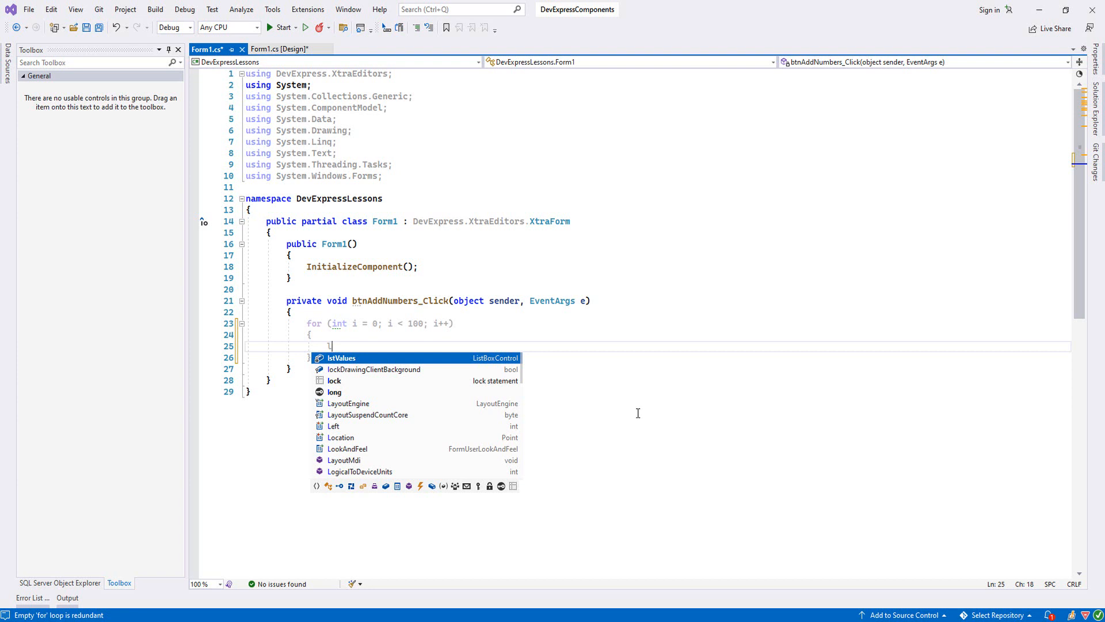
In the loop body call lstValues.Items.Add(i), correcting a wrong Items member.
key("BackSpace")
key("BackSpace")
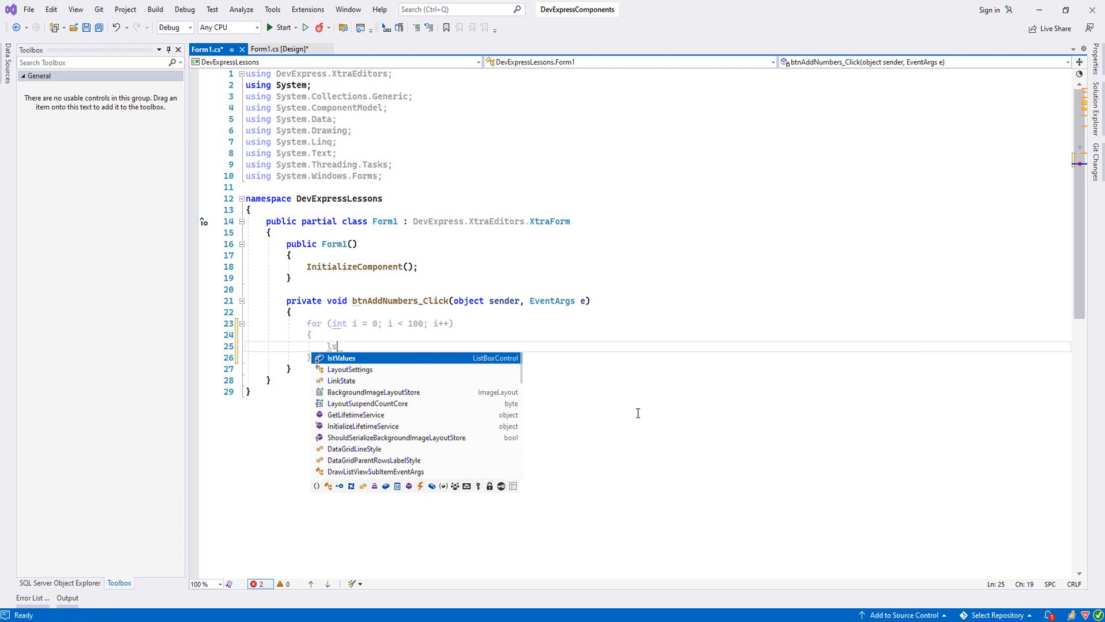
type("st")
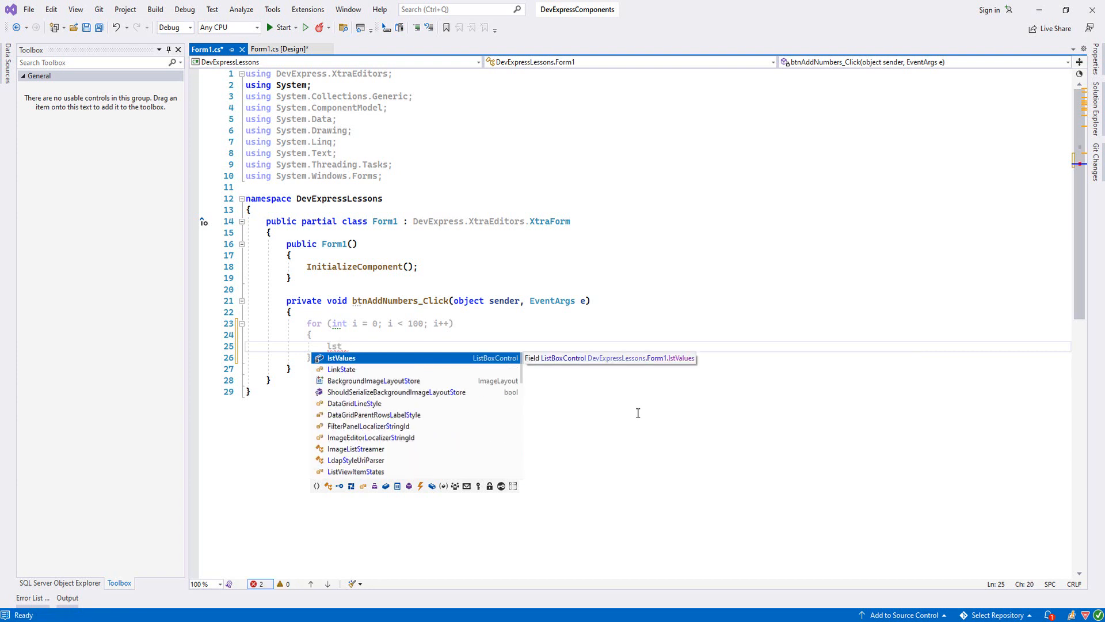
key("Tab")
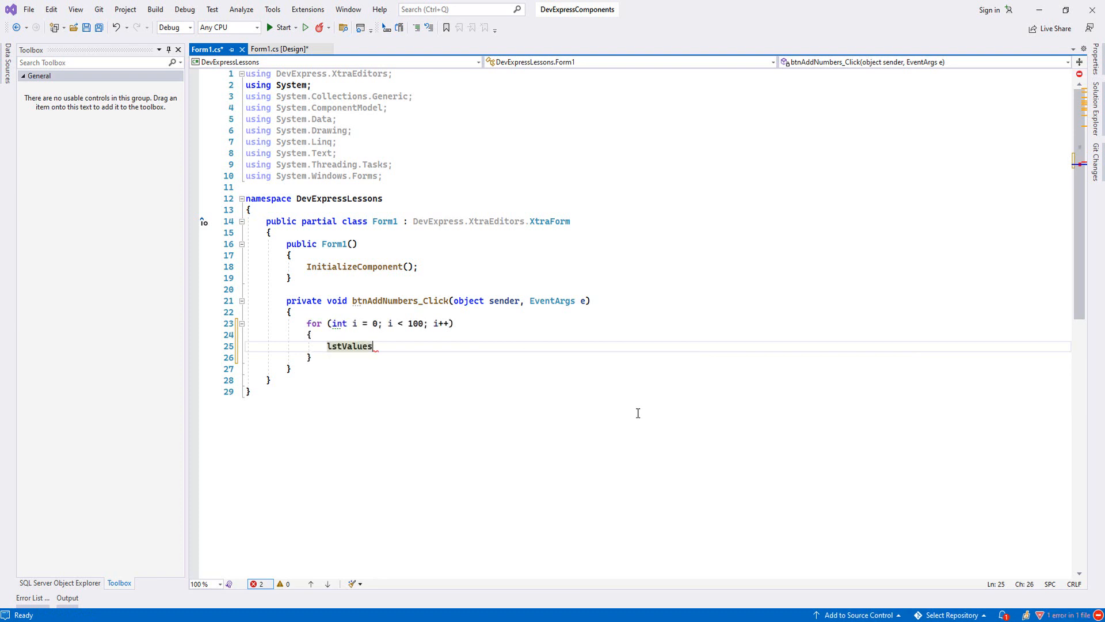
type(".Items.")
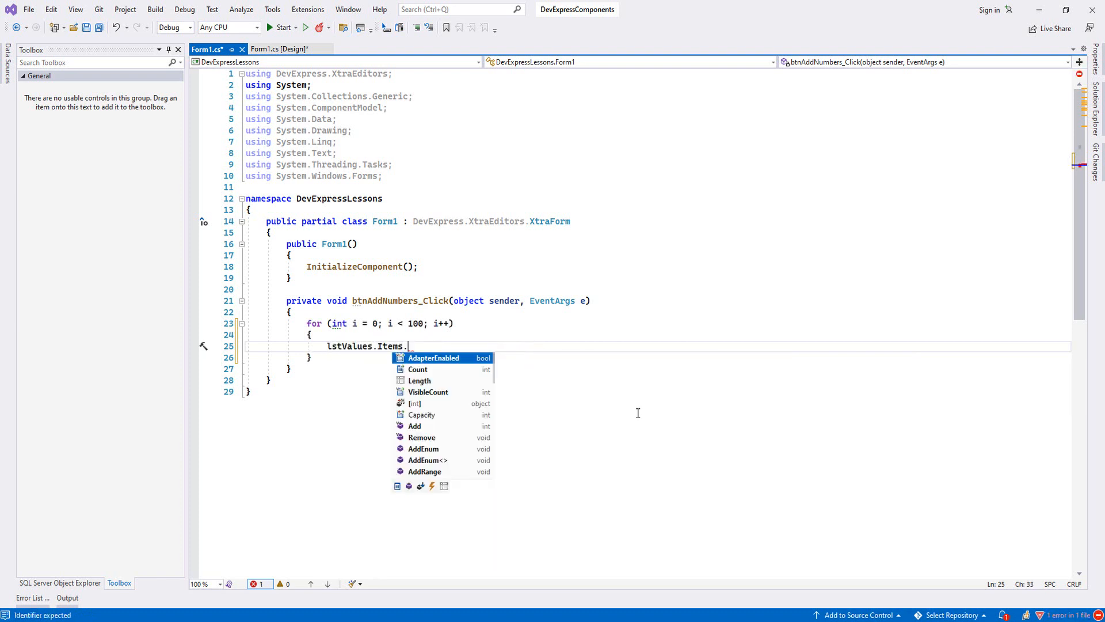
type("A")
key("Tab")
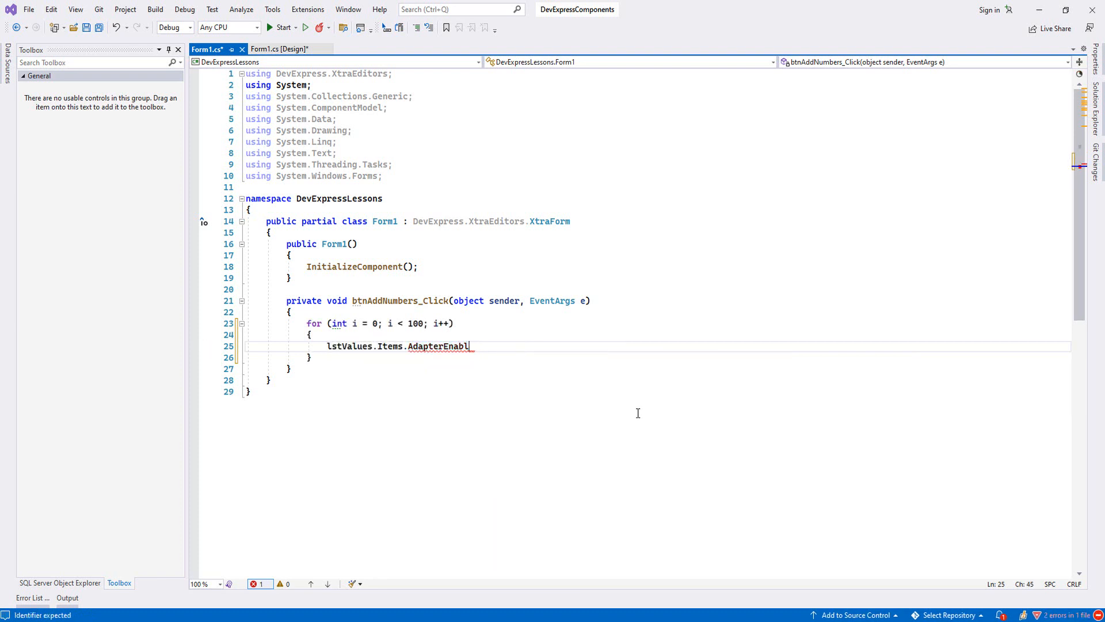
key("ctrl+BackSpace")
type("A")
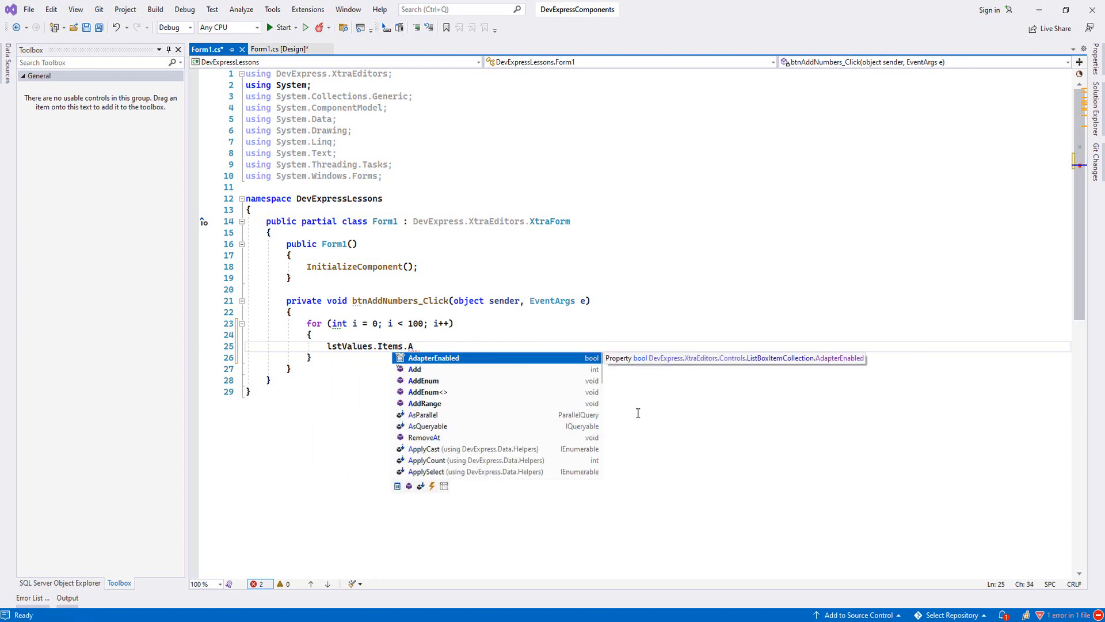
type("dd(i);")
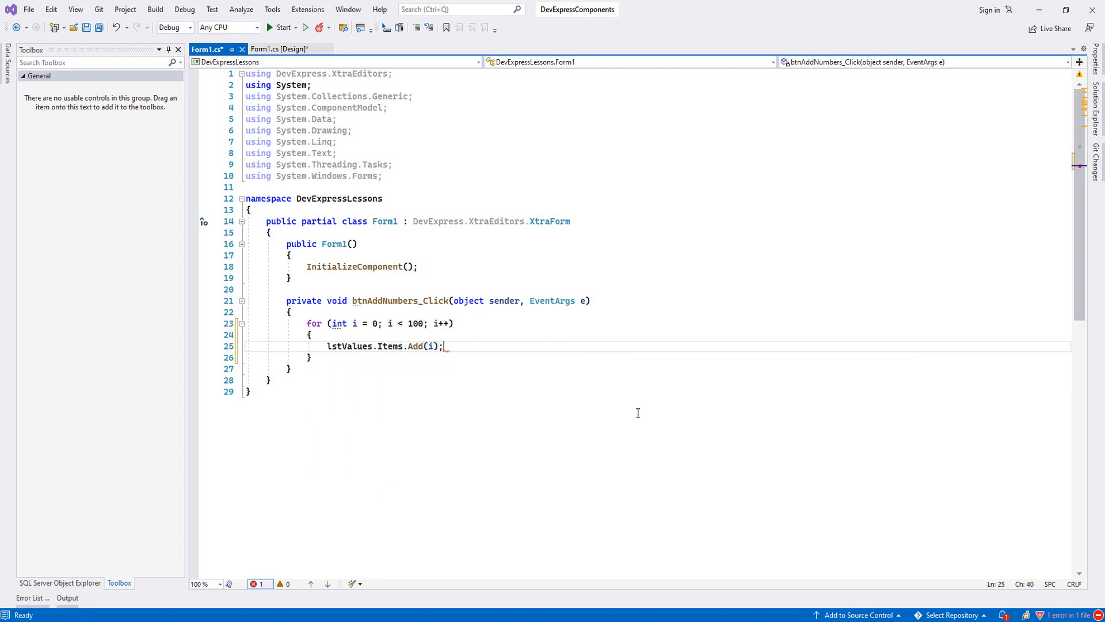
left_click(284, 27)
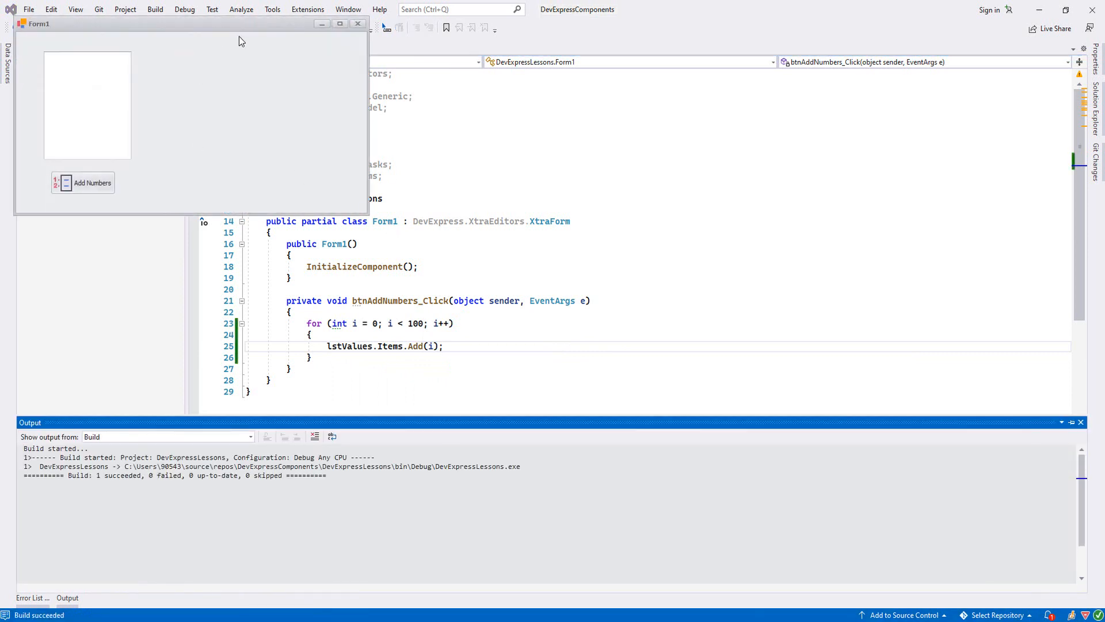
left_click_drag(240, 37, 553, 162)
left_click(397, 308)
left_click_drag(439, 192, 439, 274)
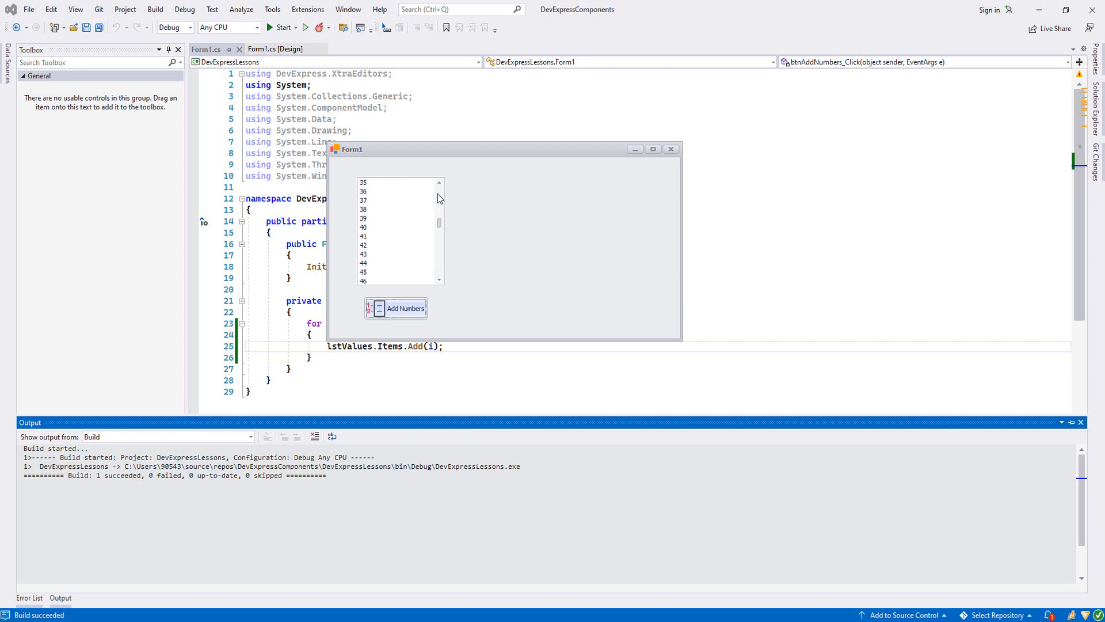
left_click(389, 275)
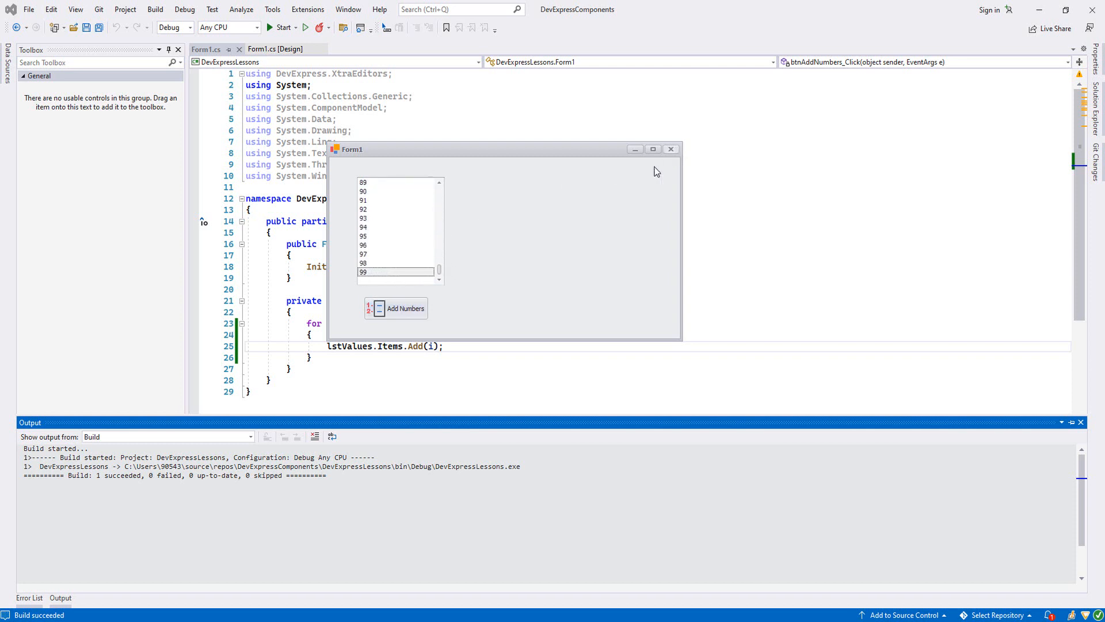
mouse_move(440, 270)
left_mouse_down()
mouse_move(441, 179)
mouse_move(440, 269)
left_mouse_up()
left_click_drag(440, 272, 432, 183)
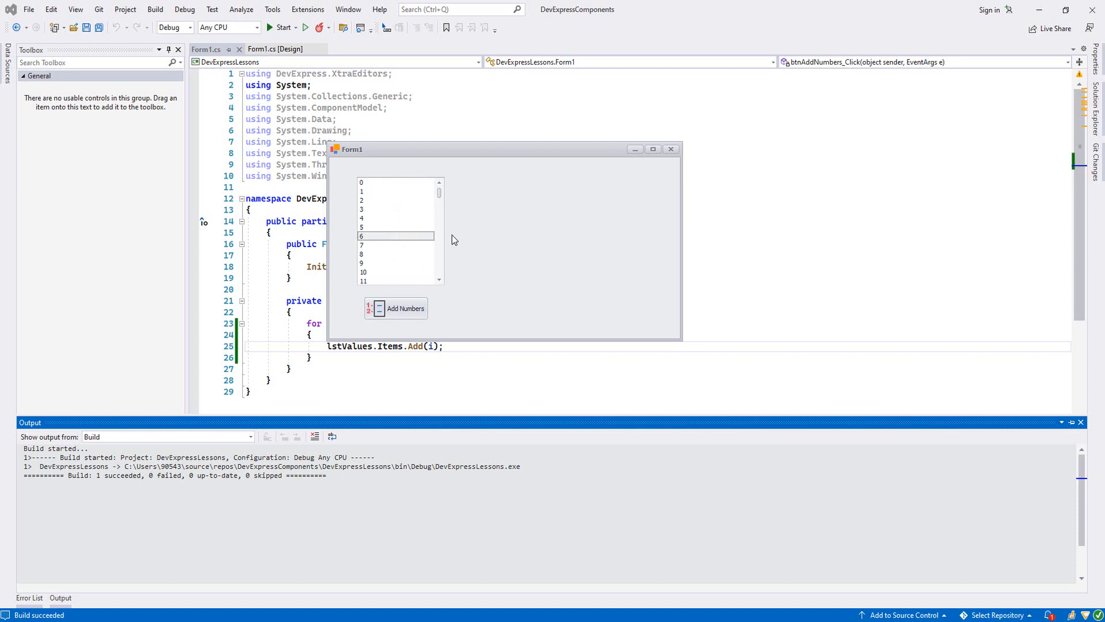
Stop debugging and replace the loop limit 100 with long.MaxValue.
left_click(671, 150)
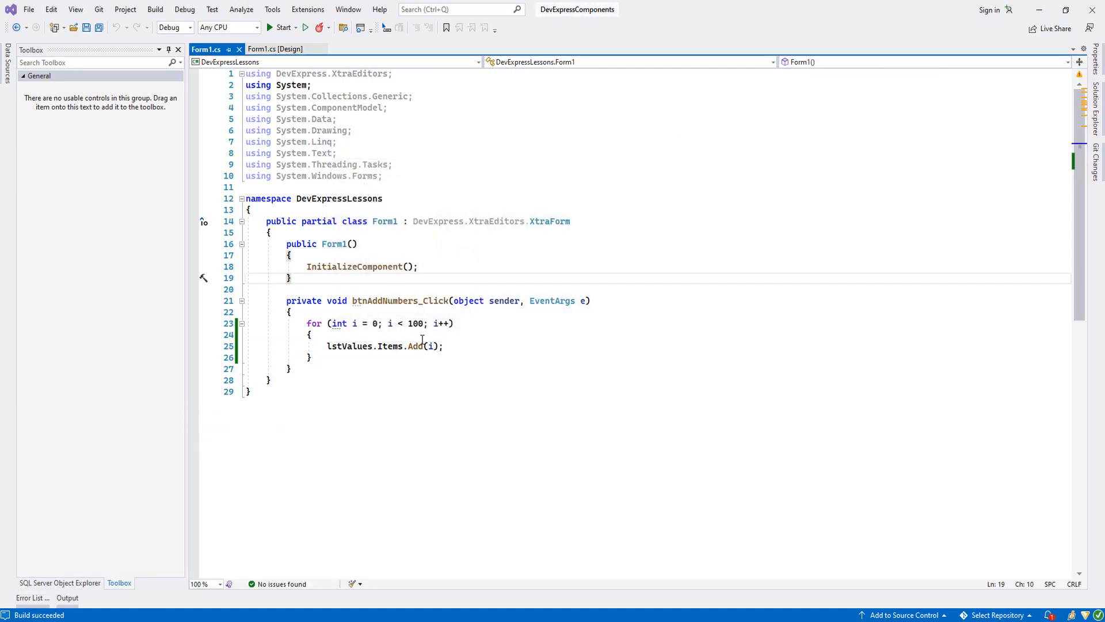
double_click(415, 323)
type("i")
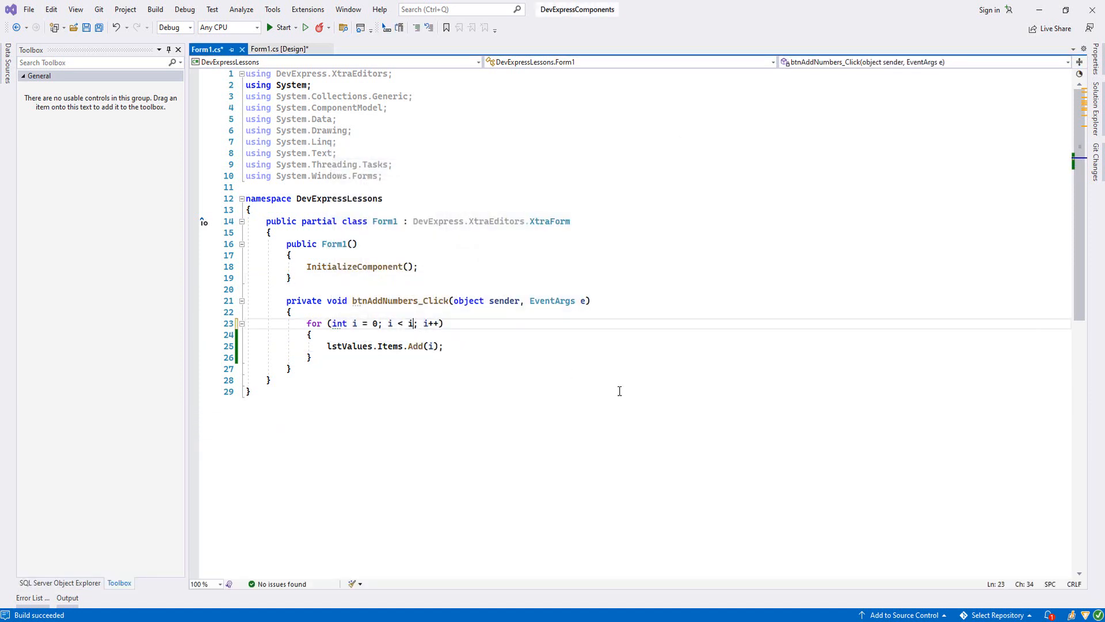
type("long")
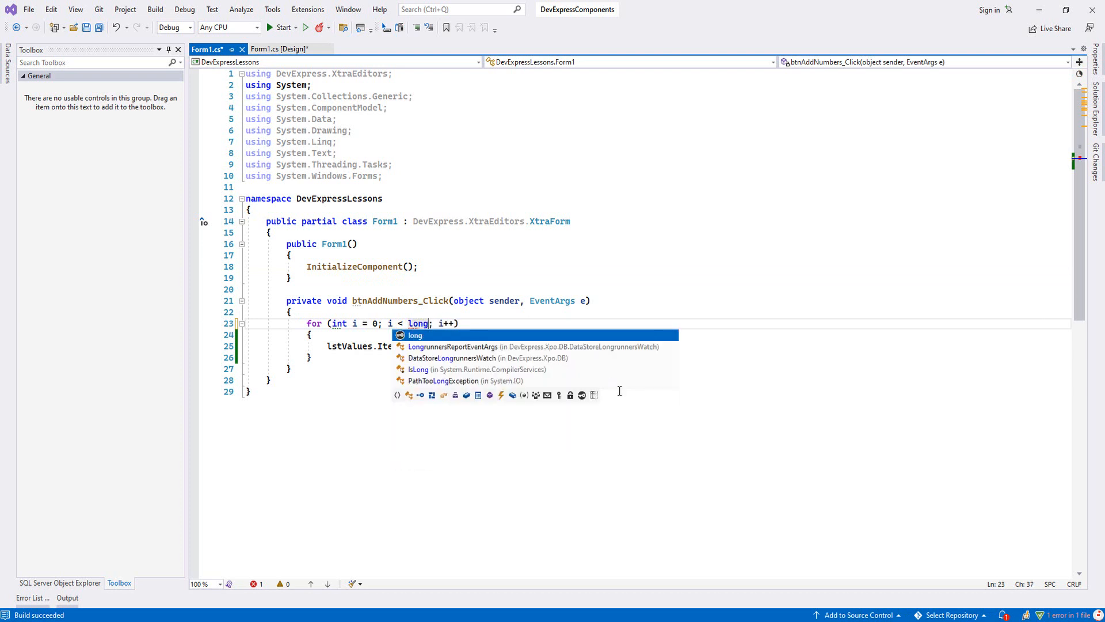
type(".")
key("Tab")
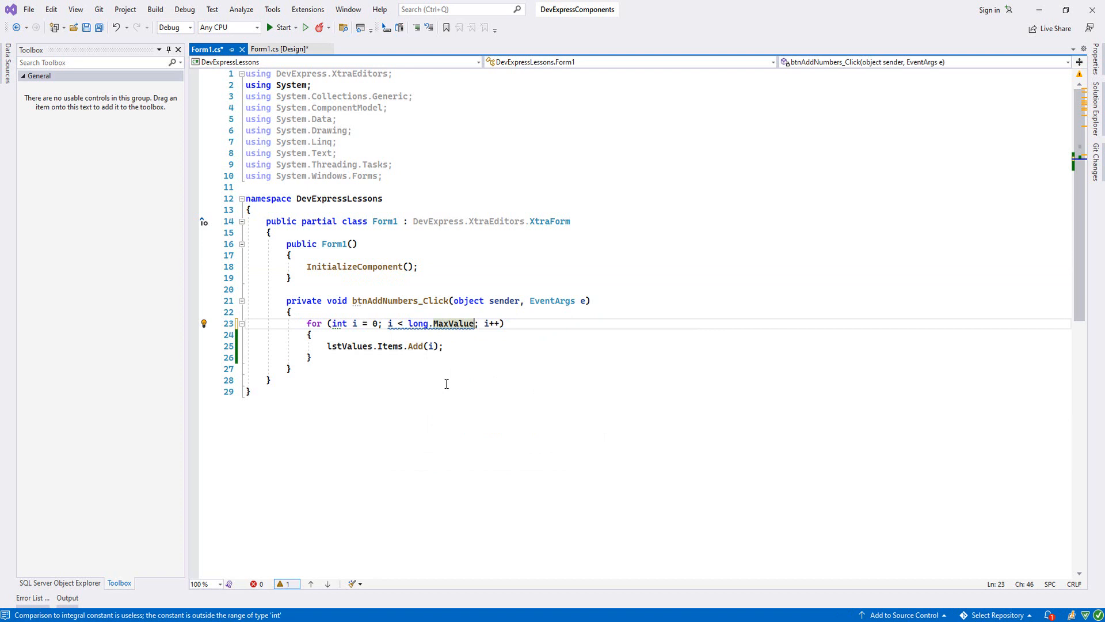
Run the app and start Add Numbers with the huge limit, freezing the form.
left_click(307, 28)
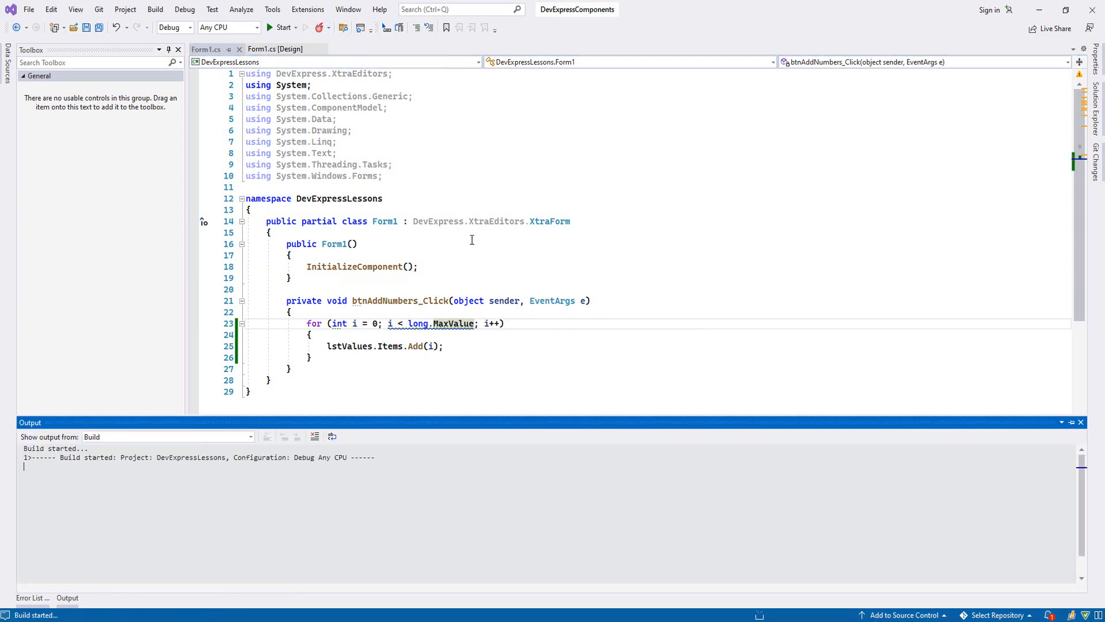
left_click_drag(216, 30, 687, 79)
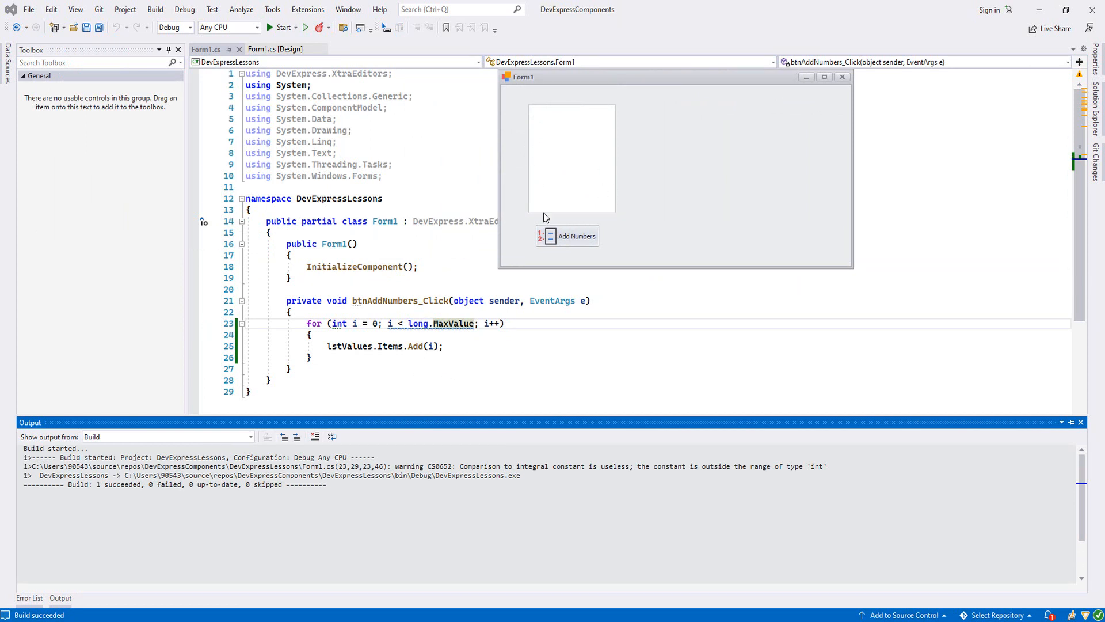
mouse_move(644, 77)
left_mouse_down()
mouse_move(761, 99)
mouse_move(732, 87)
left_mouse_up()
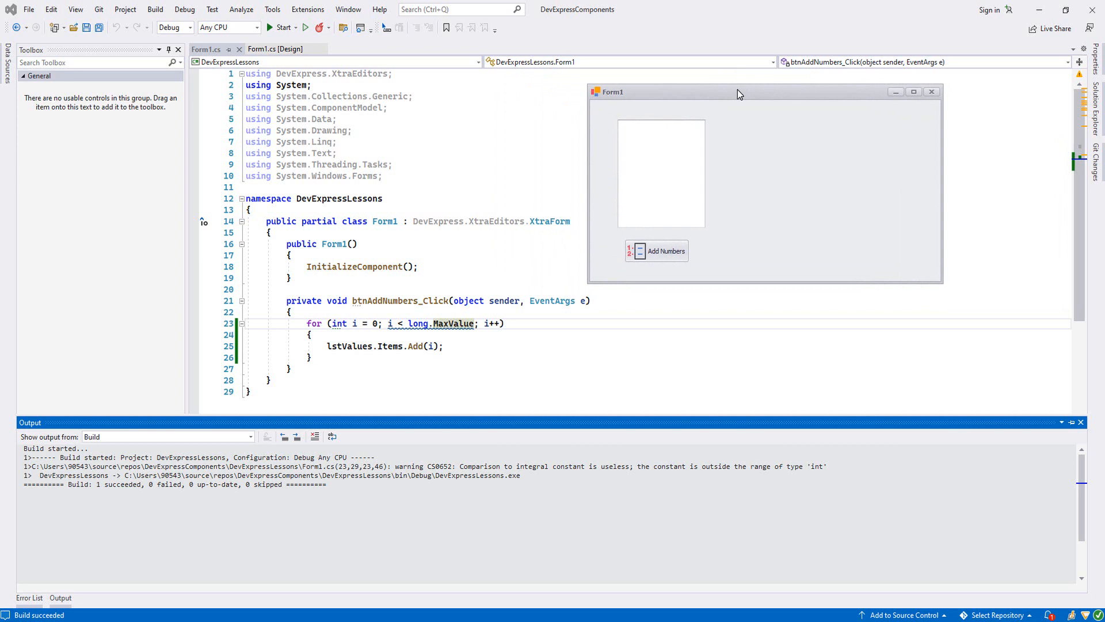
left_click(664, 251)
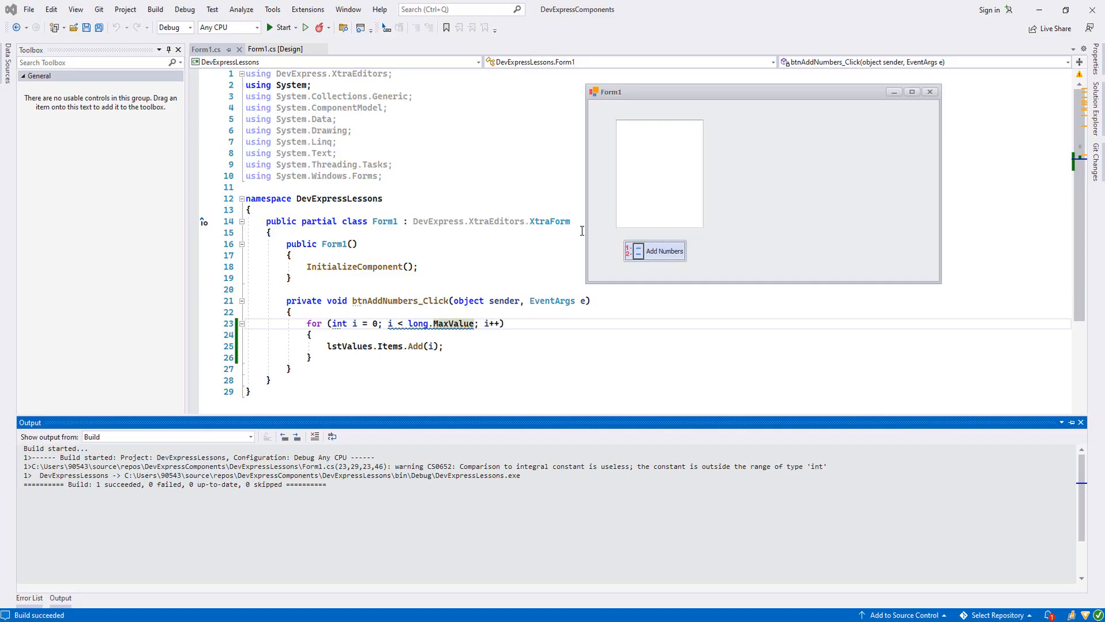
End the unresponsive DevExpressLessons process from Task Manager.
key("ctrl+shift+Escape")
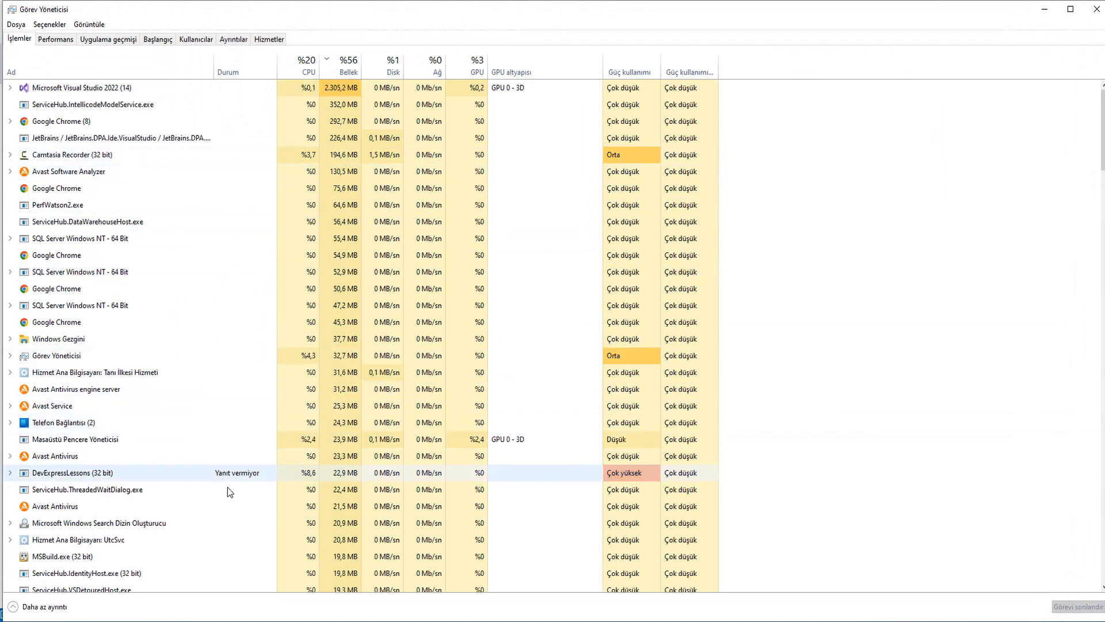
right_click(135, 473)
left_click(177, 492)
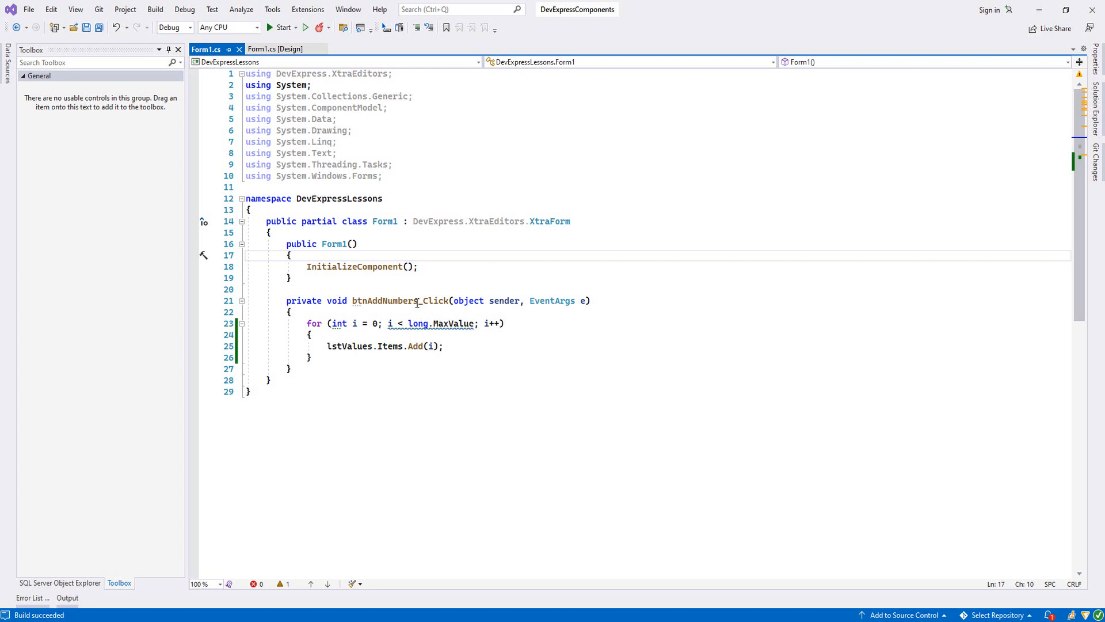
Add Application.DoEvents(); on a new line after lstValues.Items.Add(i).
left_click(349, 359)
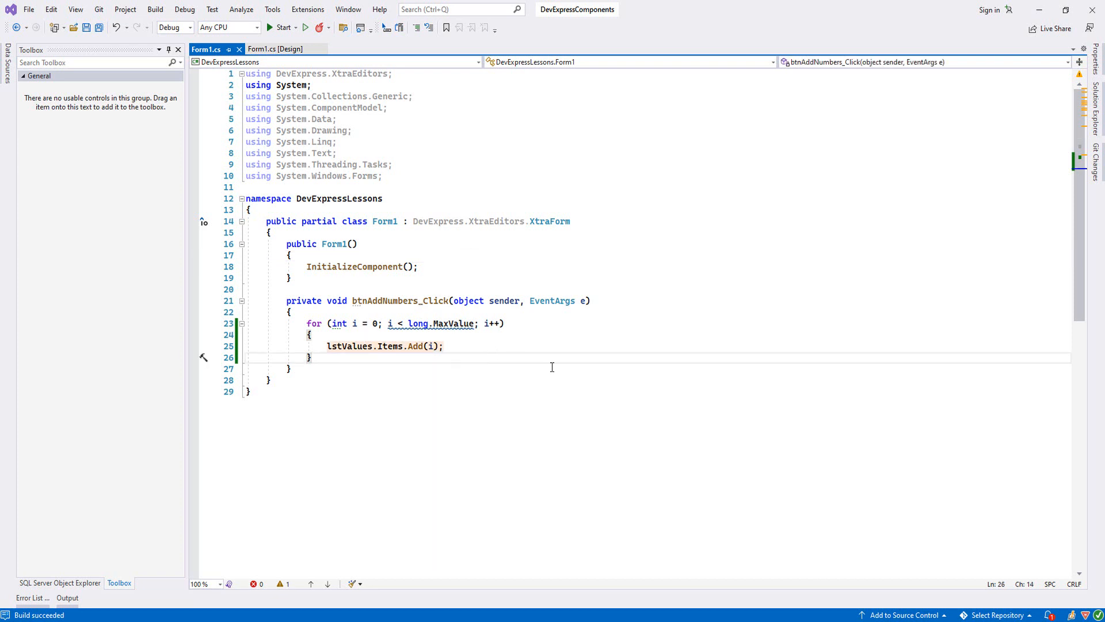
left_click(510, 350)
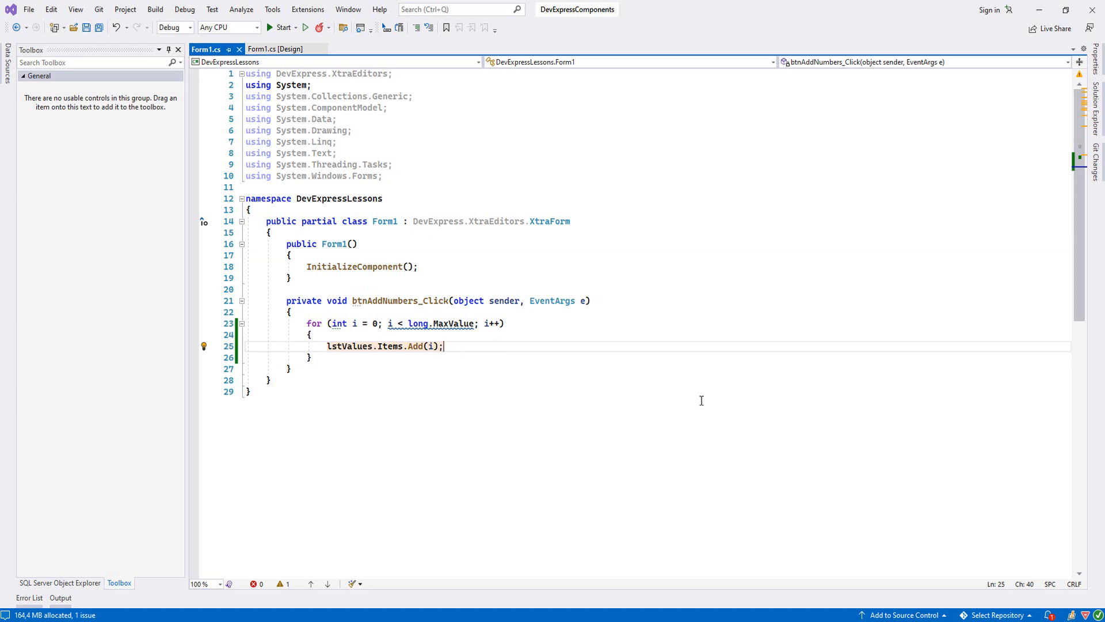
key("Return")
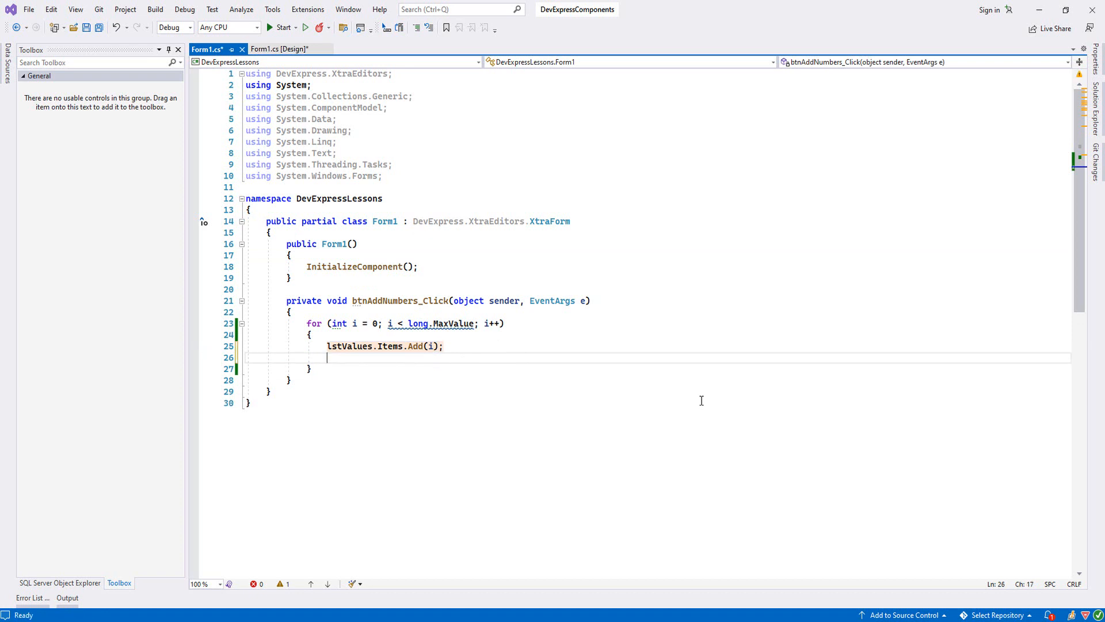
type("Ap")
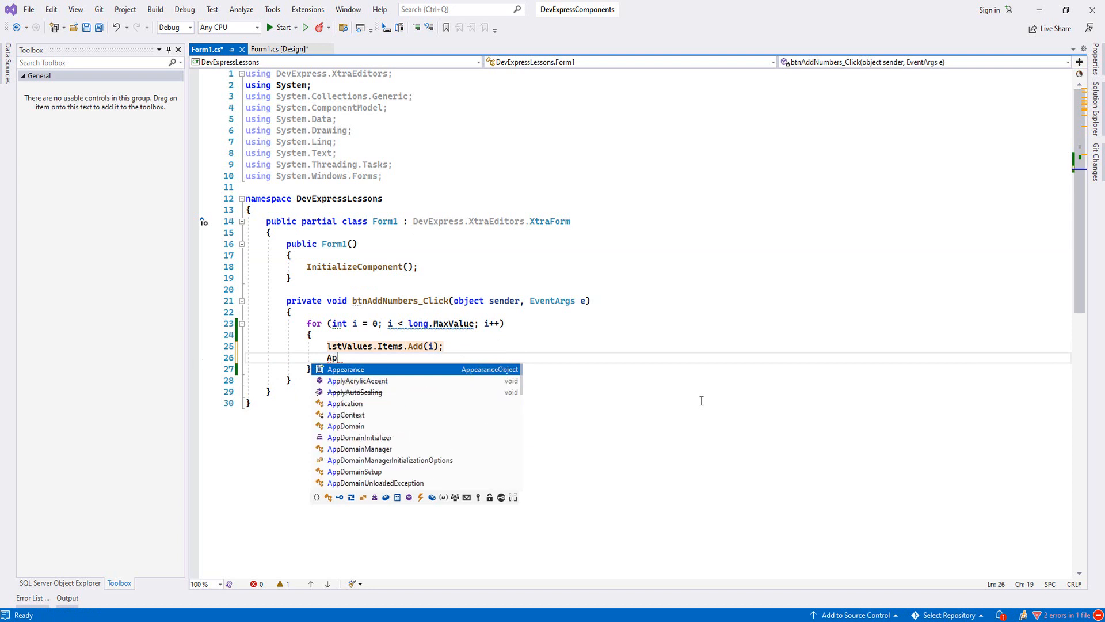
type("plio")
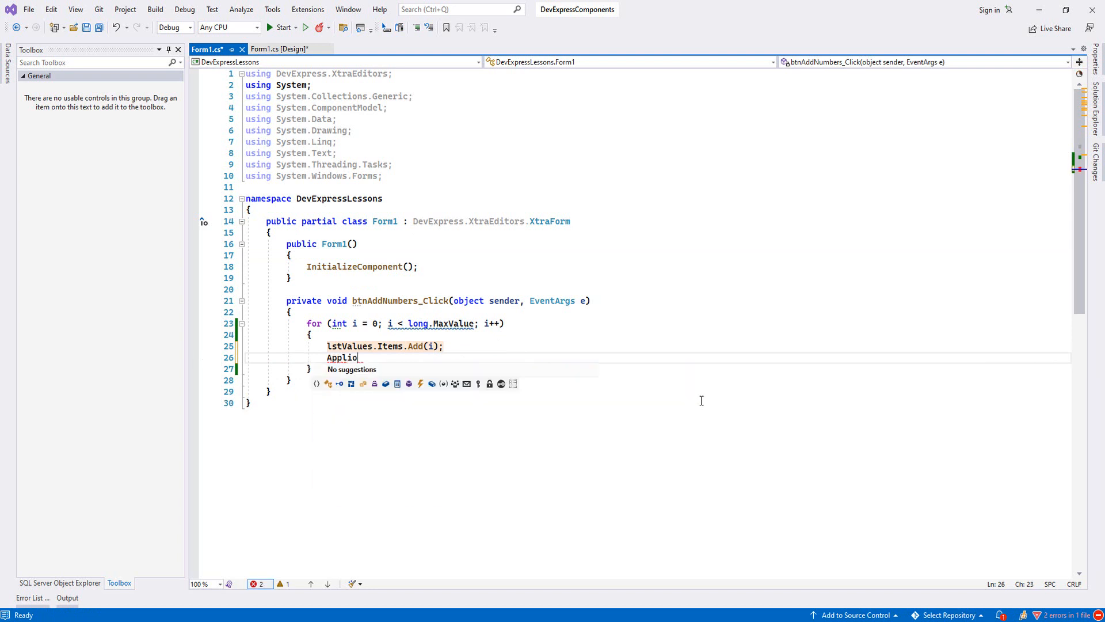
key("BackSpace")
type("c.Do")
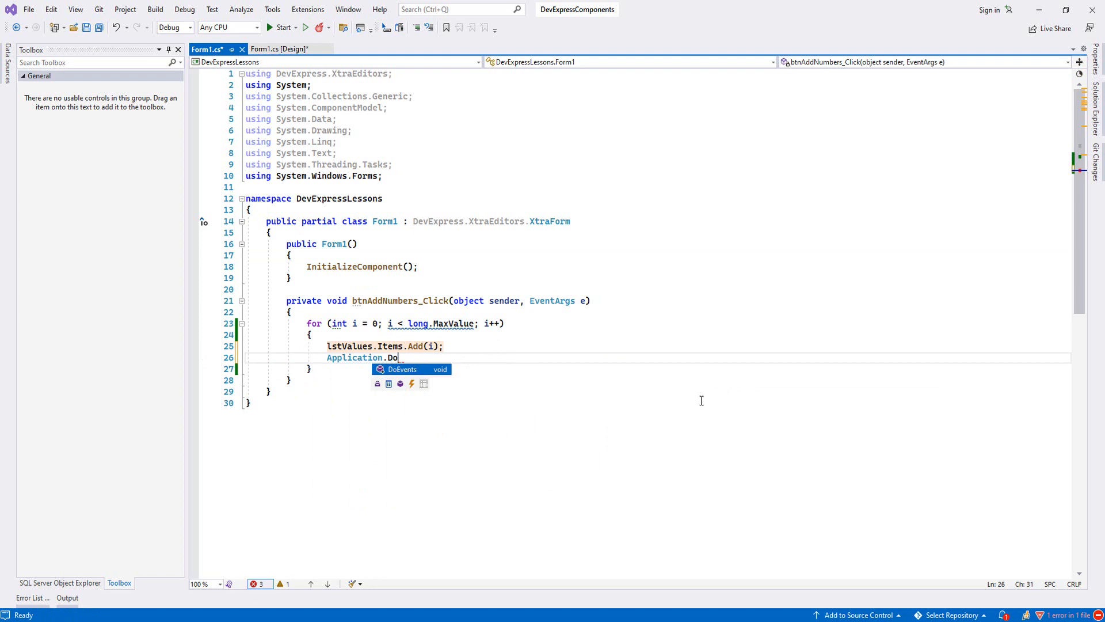
key("Tab")
type("();")
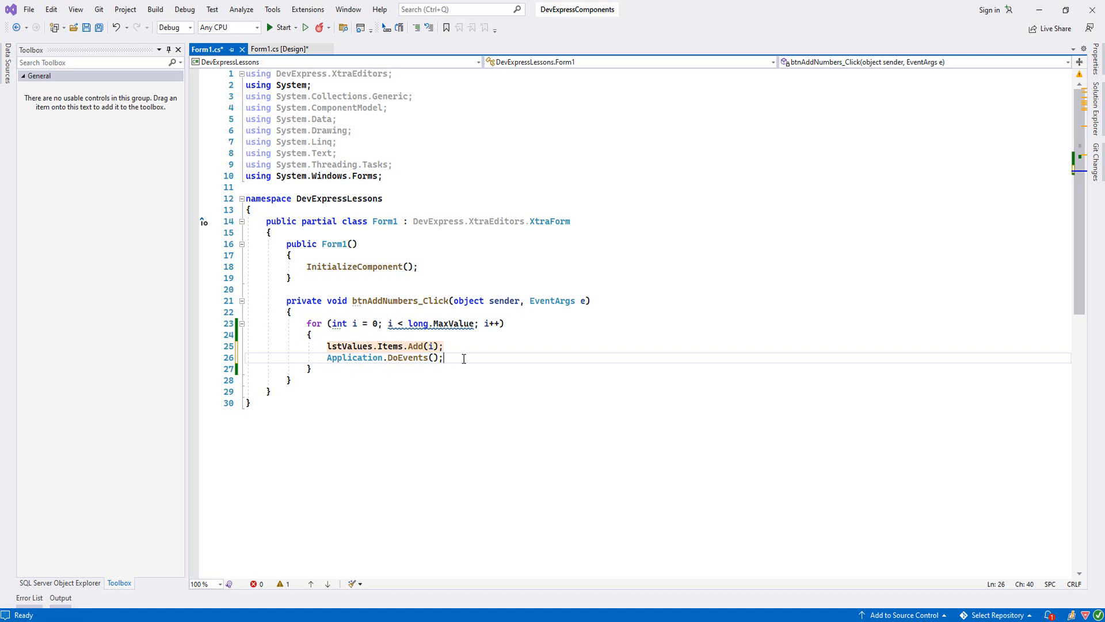
Review the two-line loop body, highlighting DoEvents, and launch the updated app.
left_click_drag(464, 358, 318, 346)
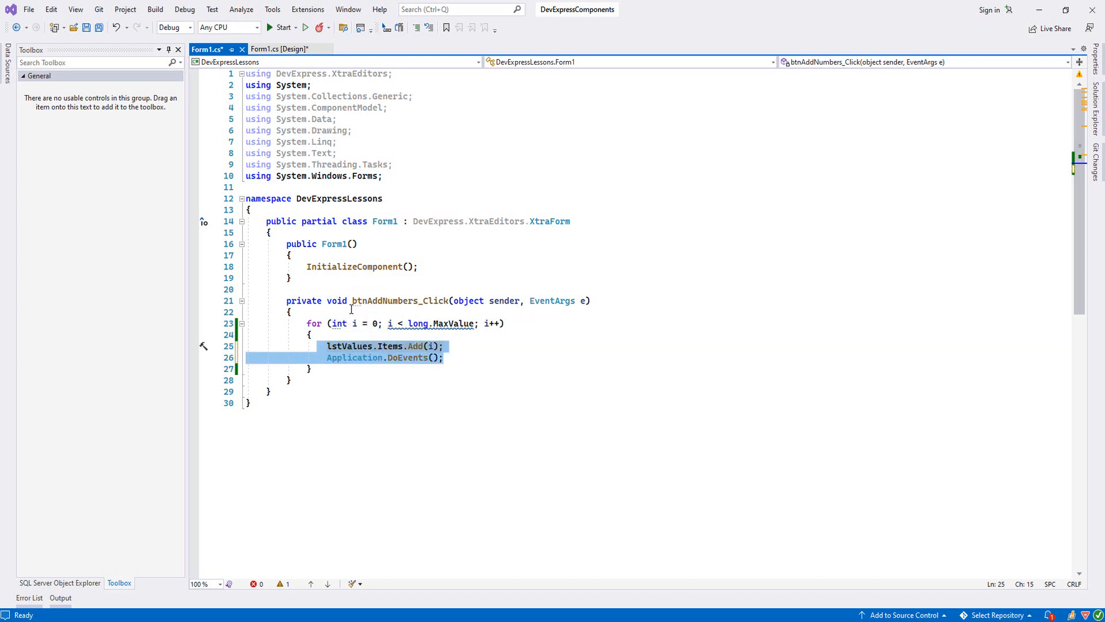
left_click(435, 358)
double_click(354, 358)
left_click(442, 358)
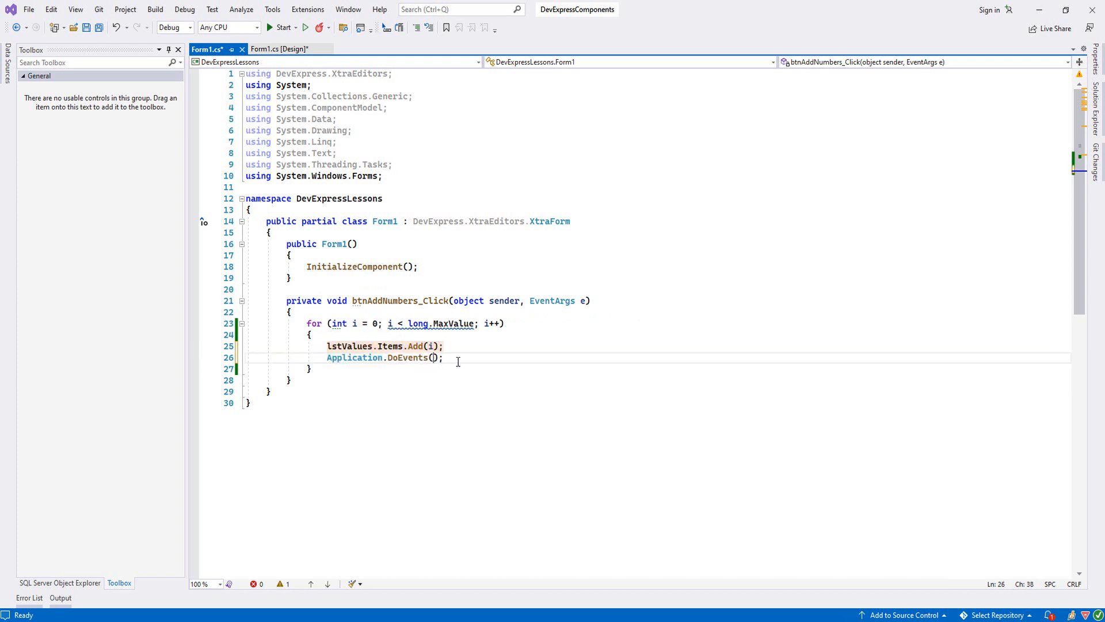
left_click_drag(203, 357, 449, 358)
left_click(427, 358)
left_click(282, 28)
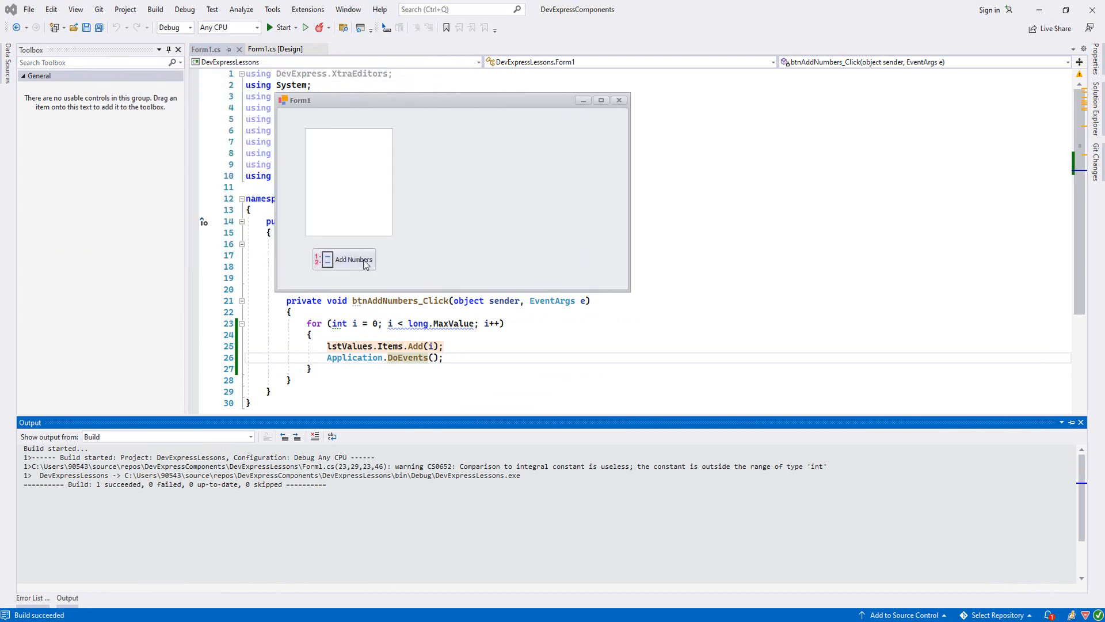
Start Add Numbers, then move the form and select list items as numbers climb past 13,000.
left_click(344, 259)
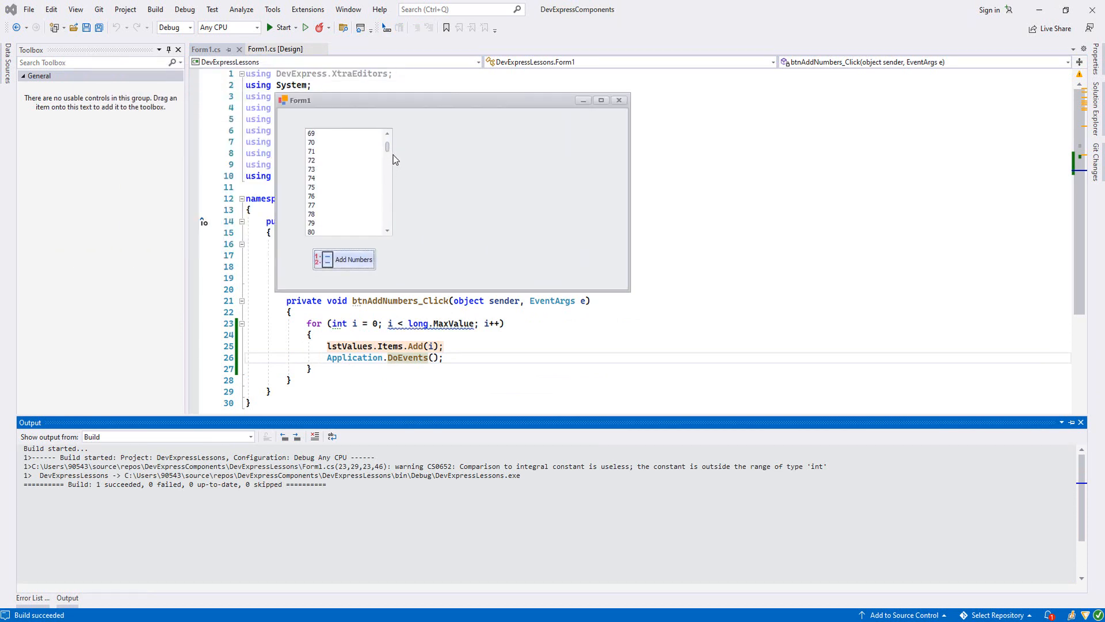
mouse_move(440, 100)
left_mouse_down()
mouse_move(578, 267)
mouse_move(585, 113)
left_mouse_up()
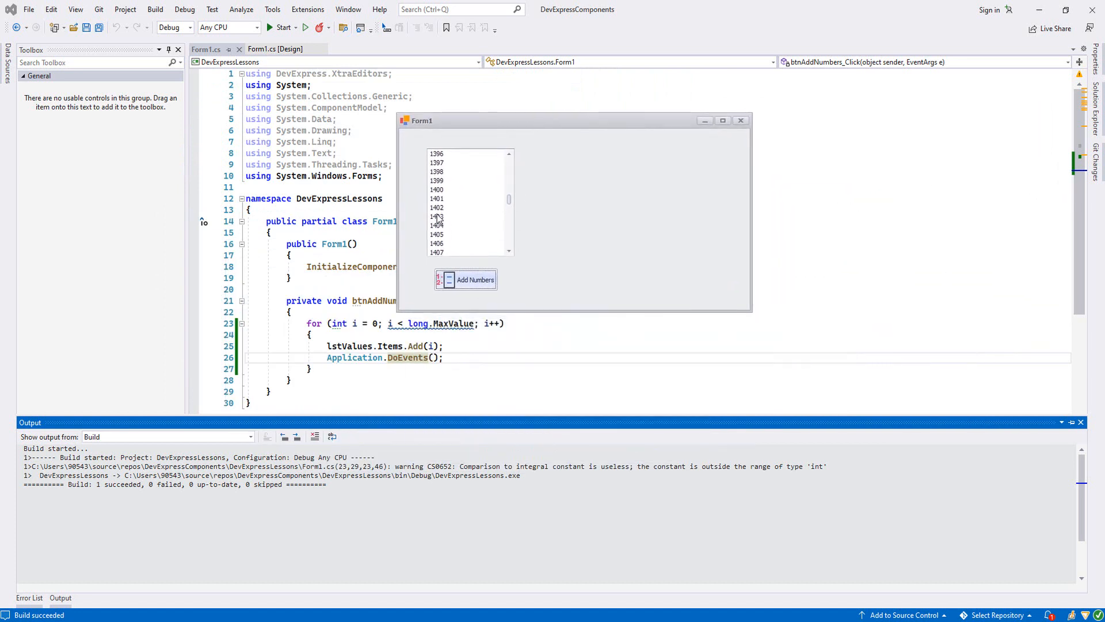
left_click_drag(509, 193, 508, 246)
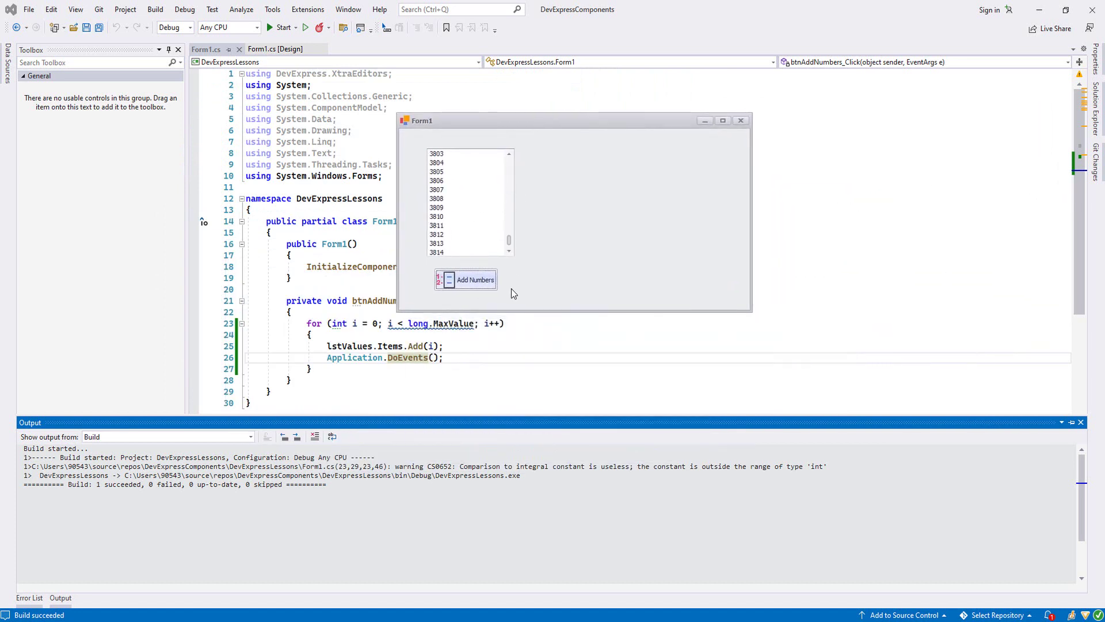
left_click(507, 245)
left_click(509, 246)
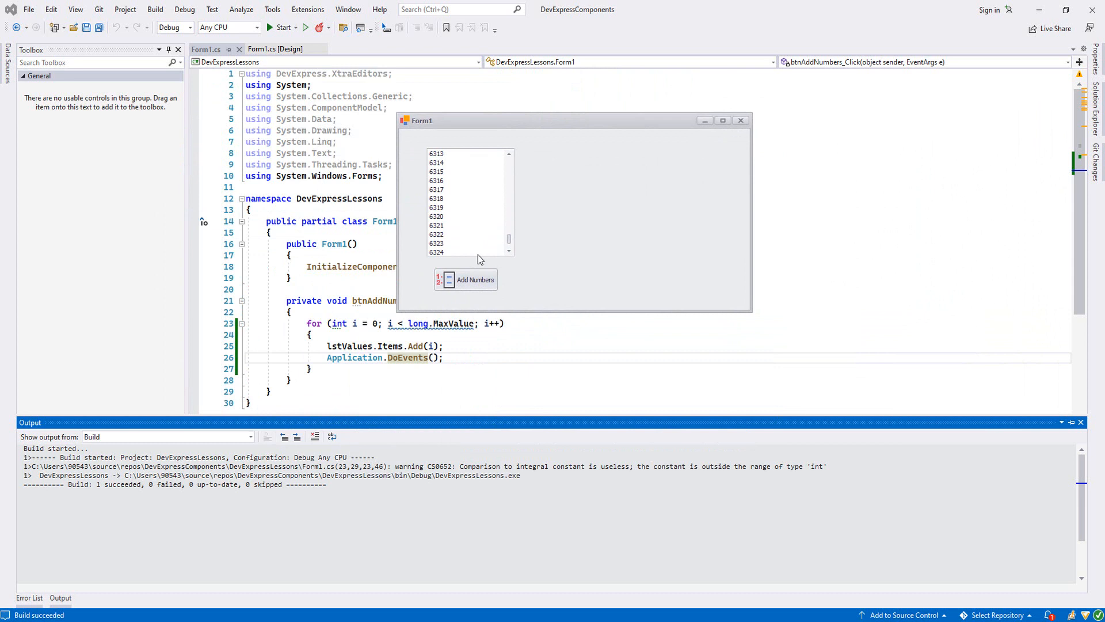
left_click_drag(509, 228, 508, 246)
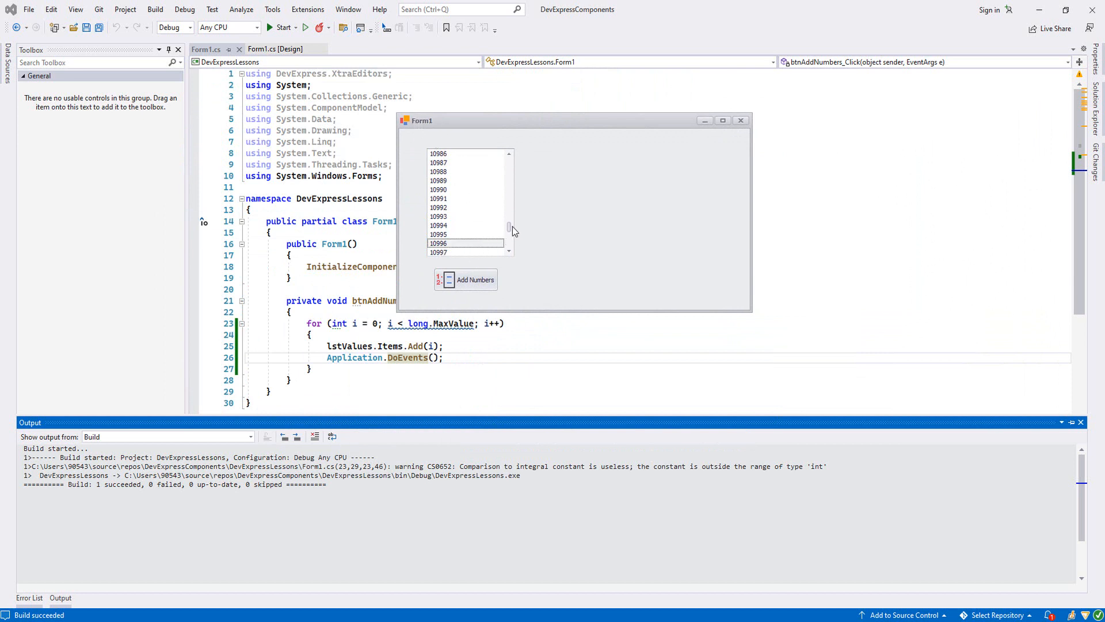
left_click_drag(513, 227, 512, 246)
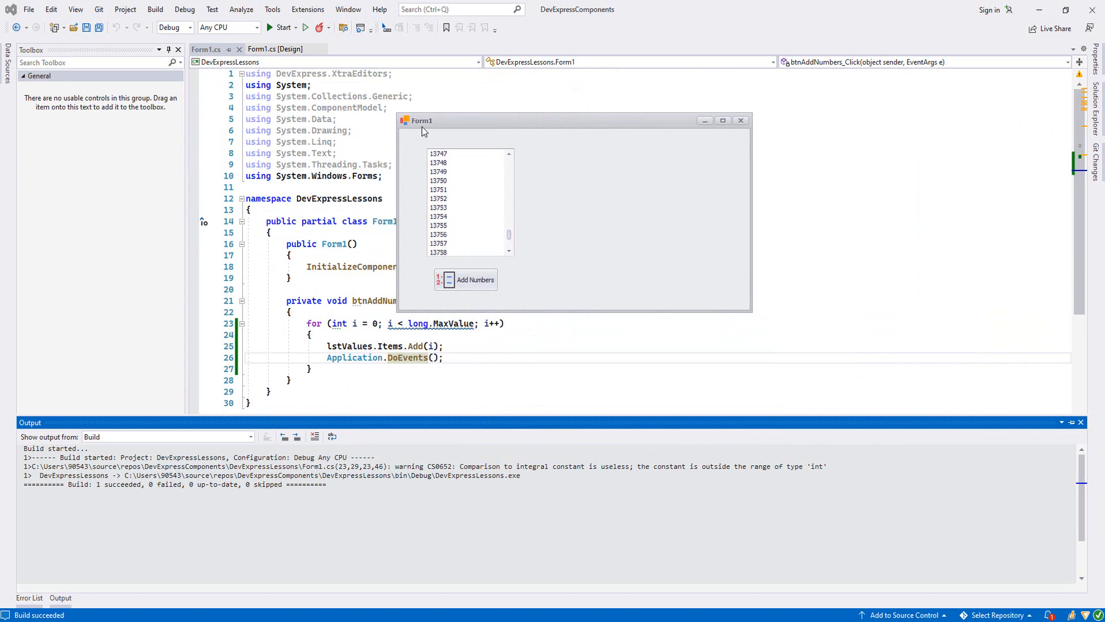
Stop the app and begin Text = lstValues.Items.Count inside the loop.
left_click(739, 119)
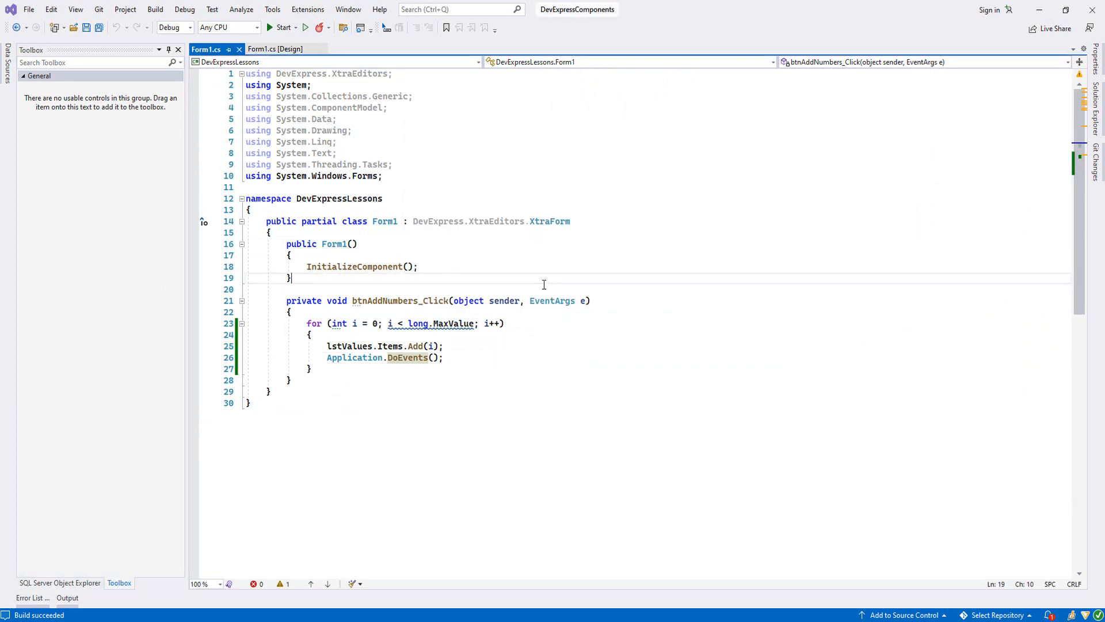
key("Return")
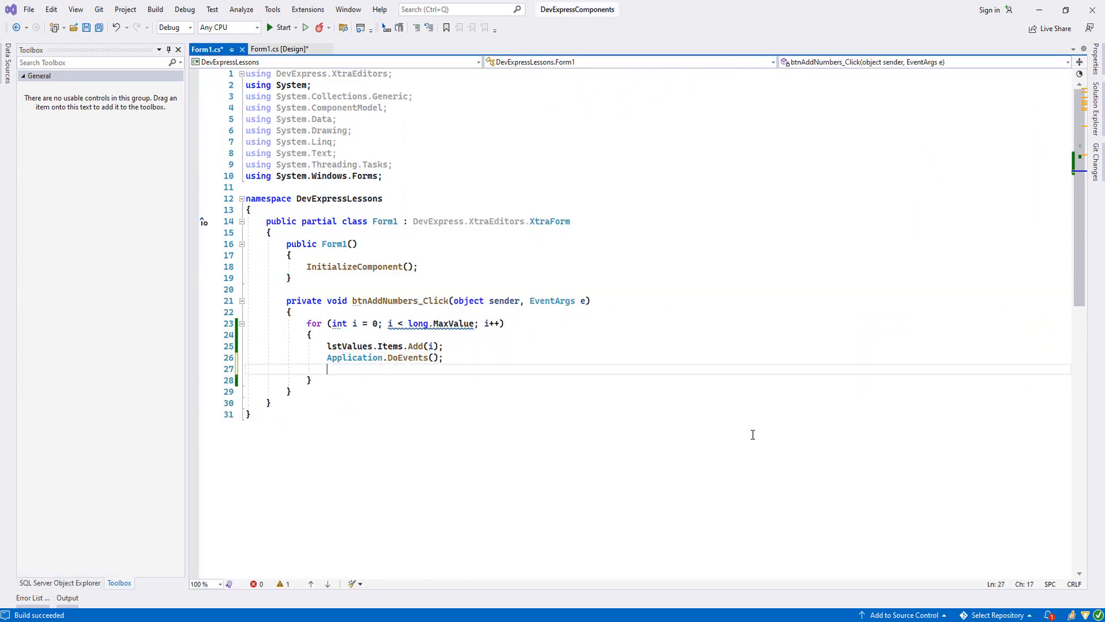
type("Text")
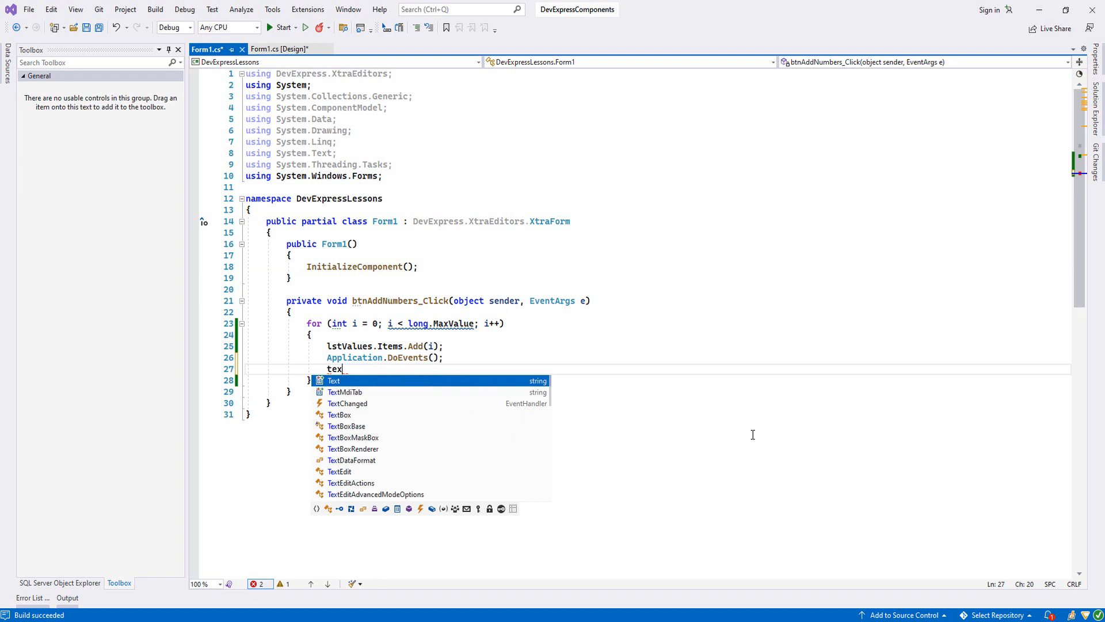
key("Escape")
key("ctrl+space")
key("Escape")
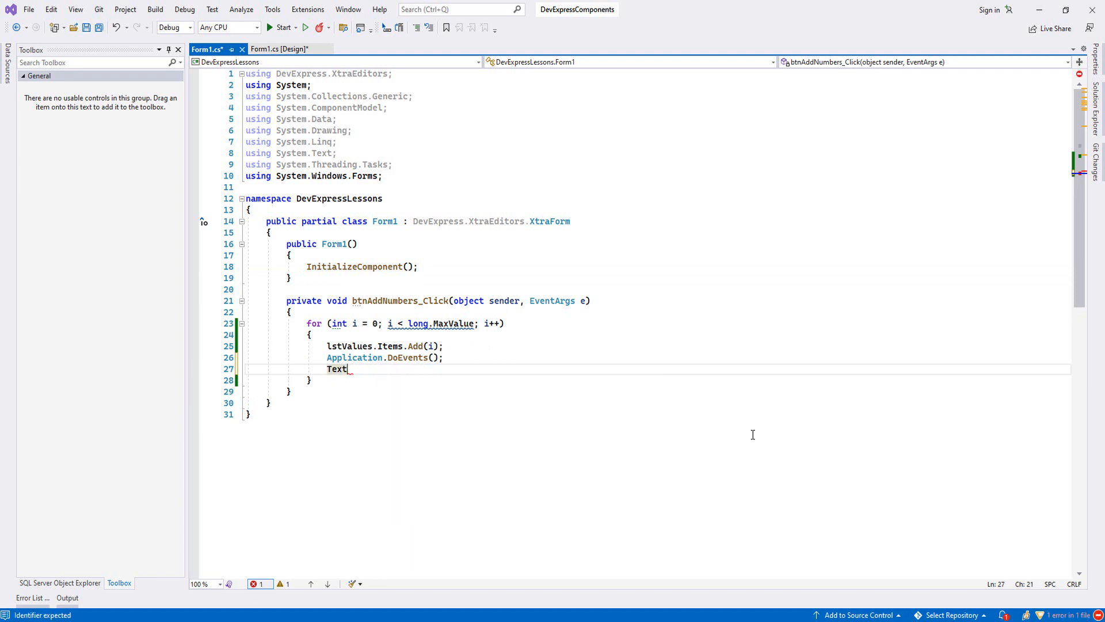
type(" = ")
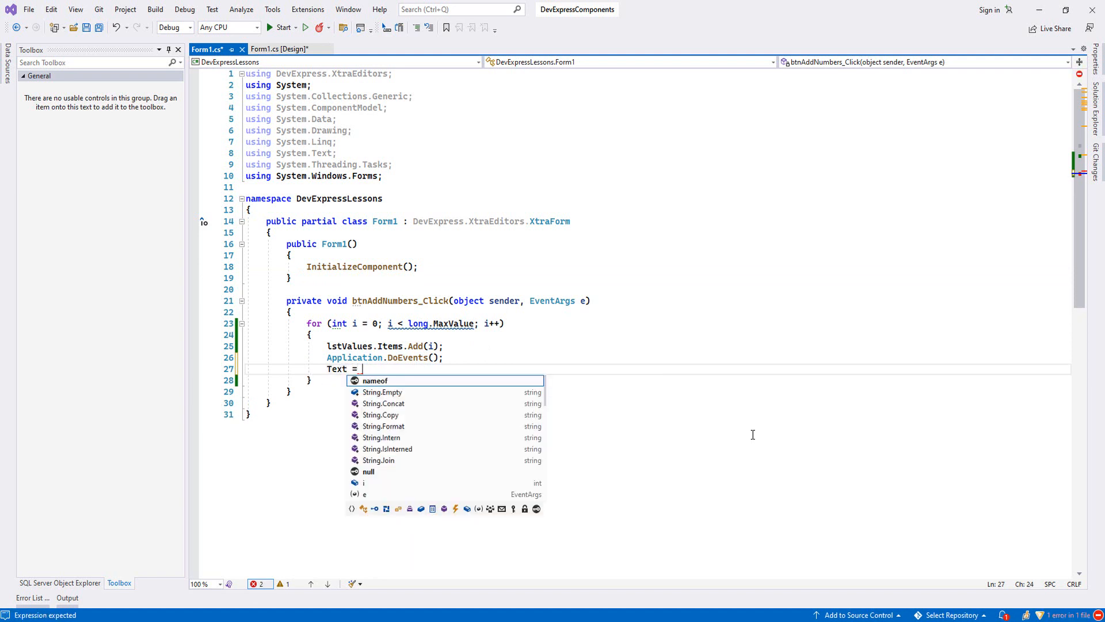
type("ls")
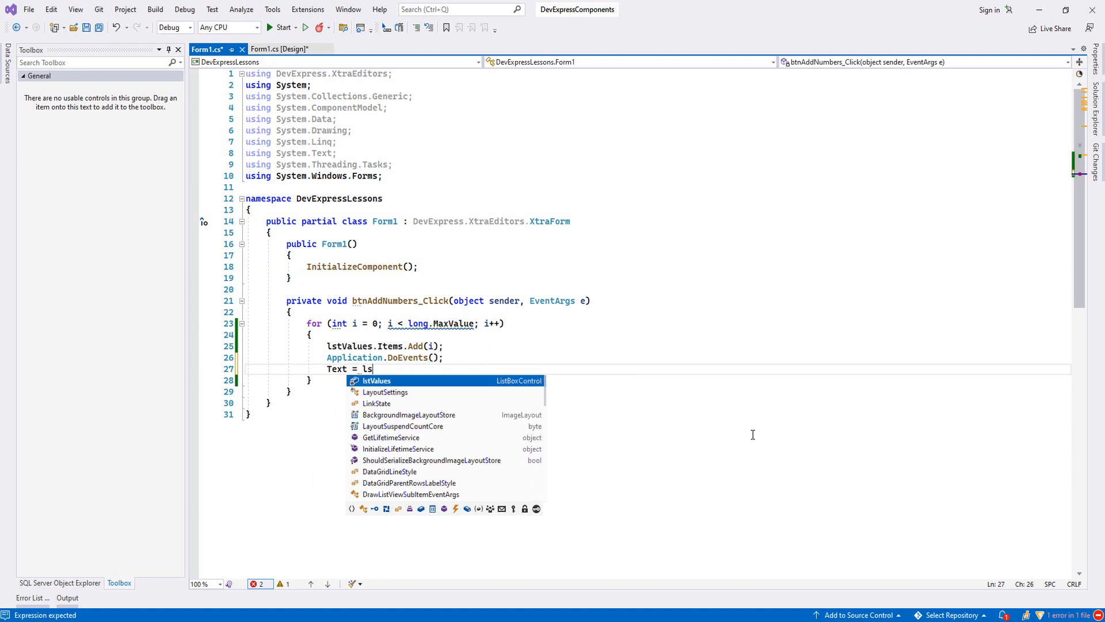
key("Tab")
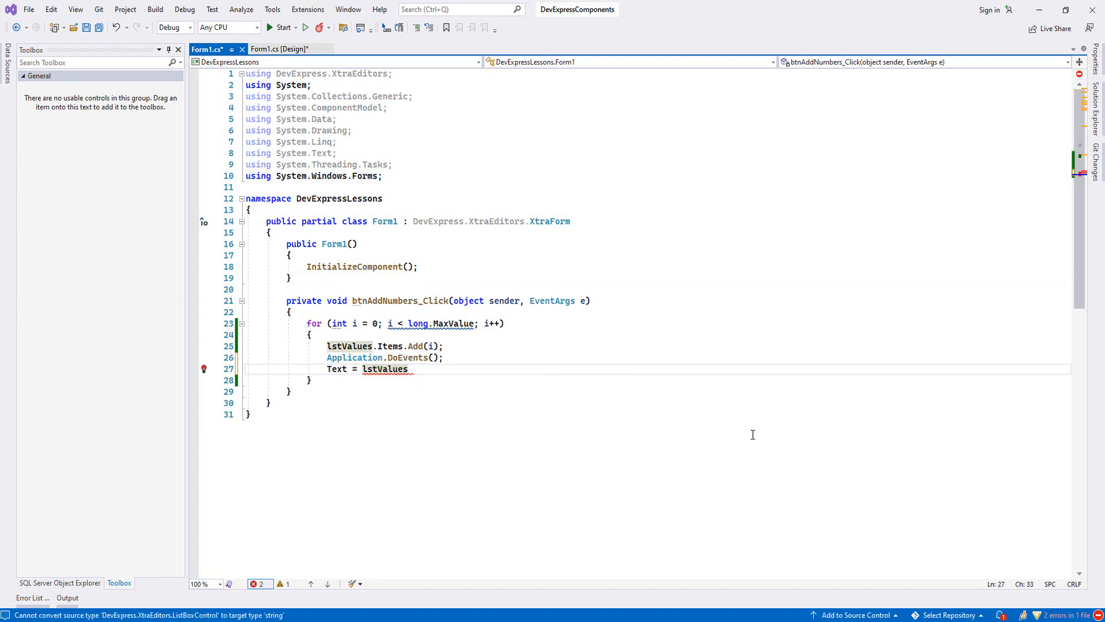
type(".Items.C")
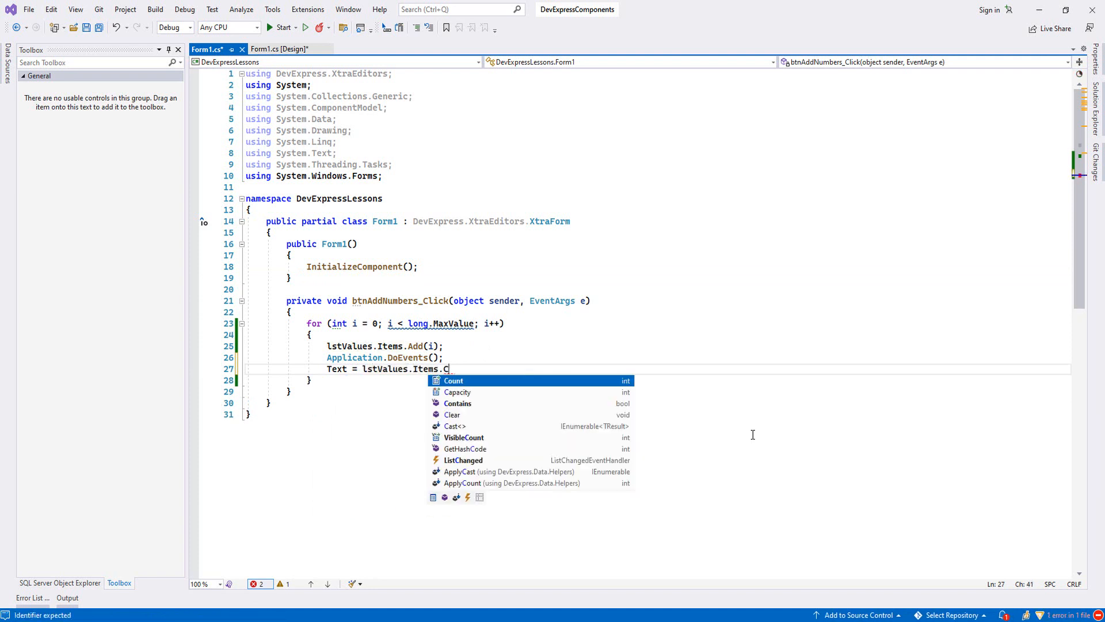
key("Tab")
type(";")
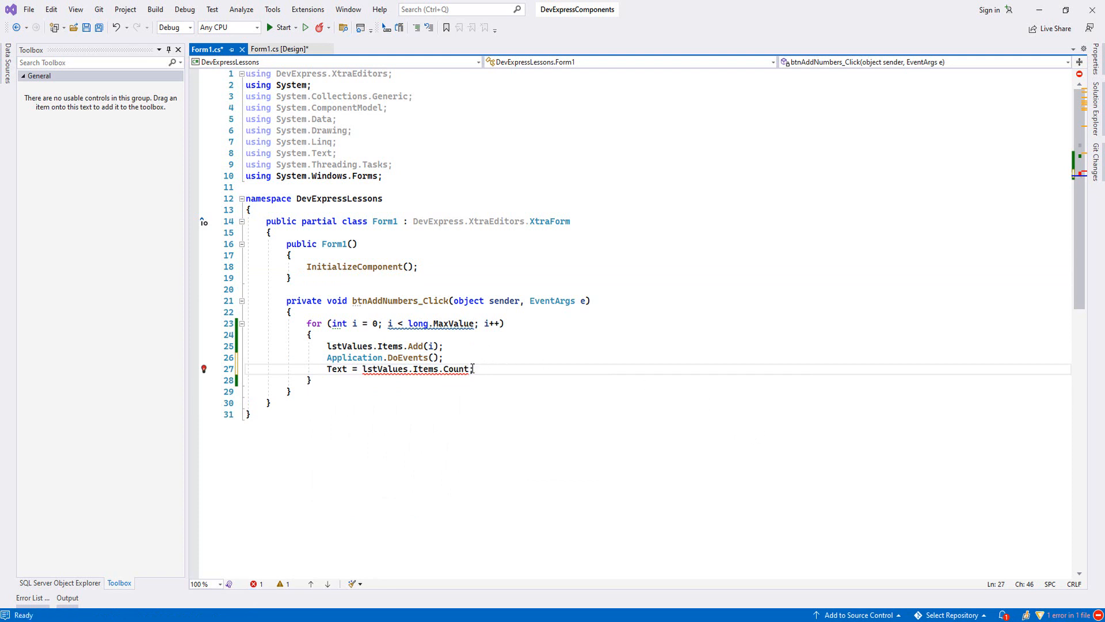
Finish the line with .ToString(); and build with F5, which fails on the locked exe.
key("Left")
type(".T")
key("Escape")
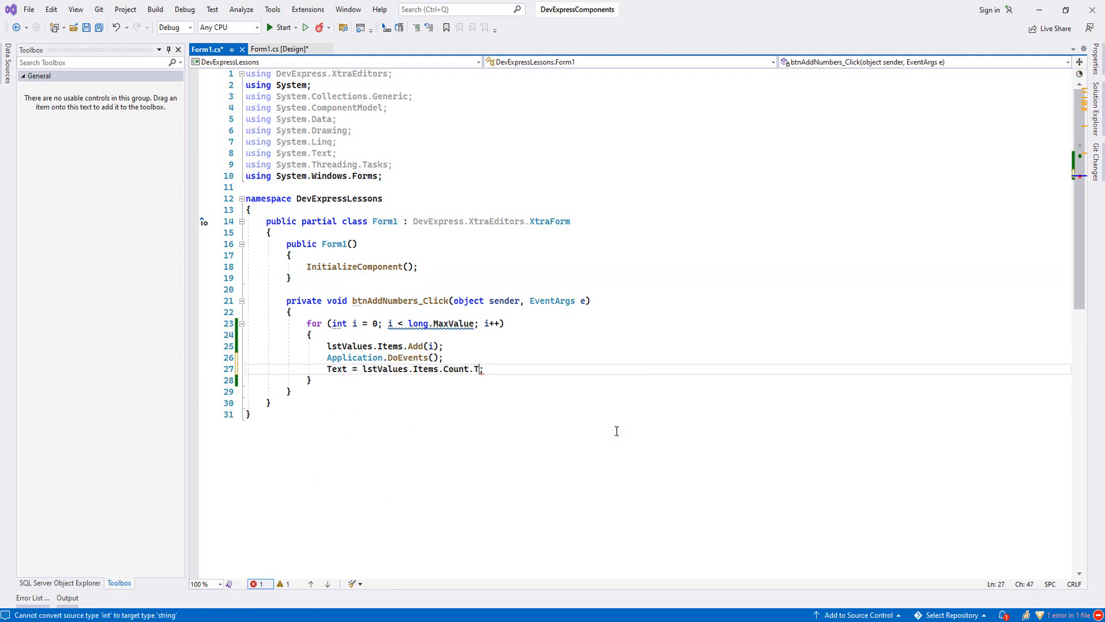
type("o")
key("Tab")
type("(")
left_click(478, 397)
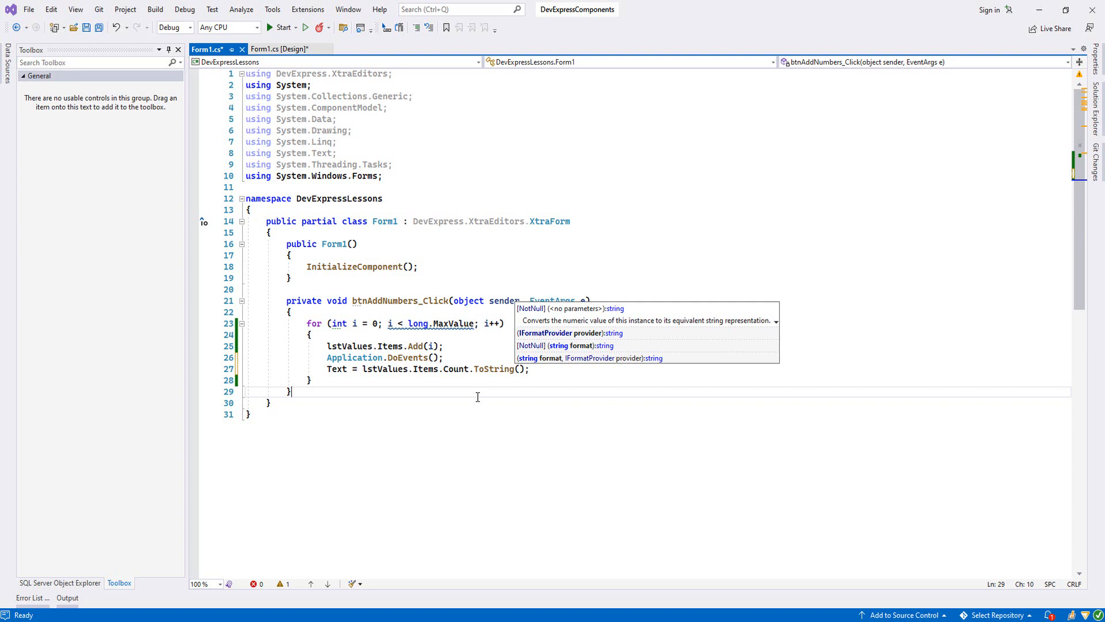
key("F5")
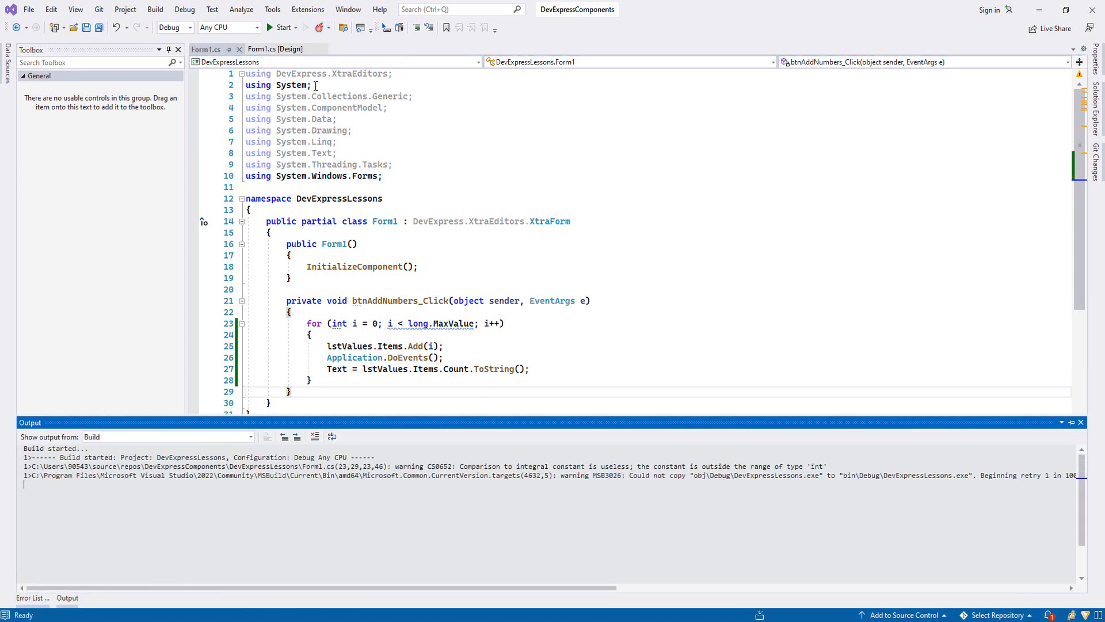
left_click(382, 198)
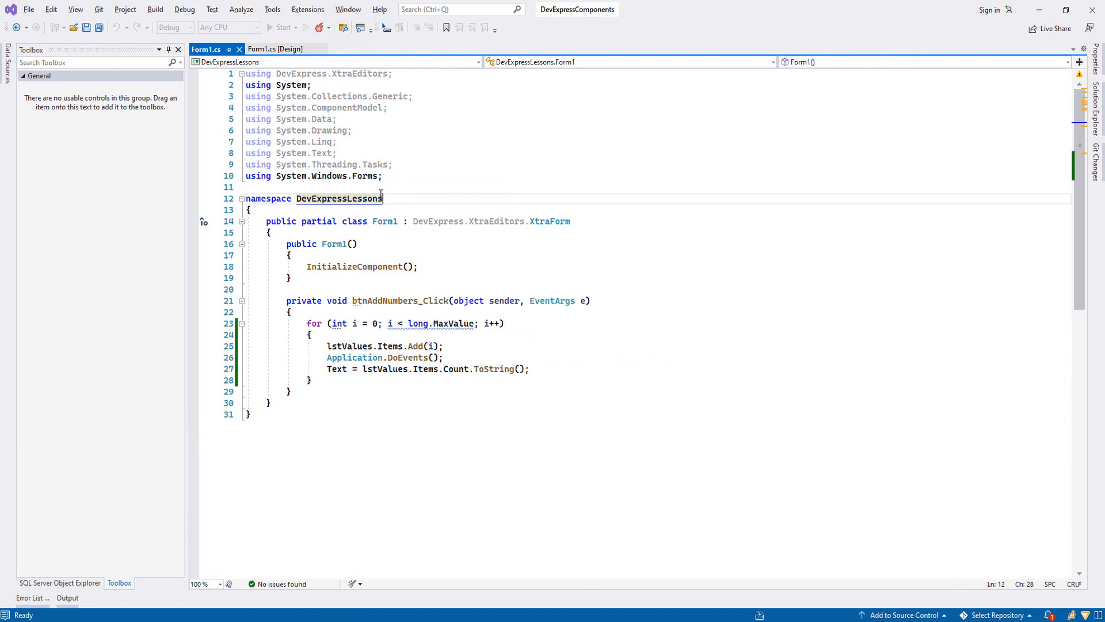
End the leftover DevExpressLessons process from Task Manager.
key("ctrl+shift+Escape")
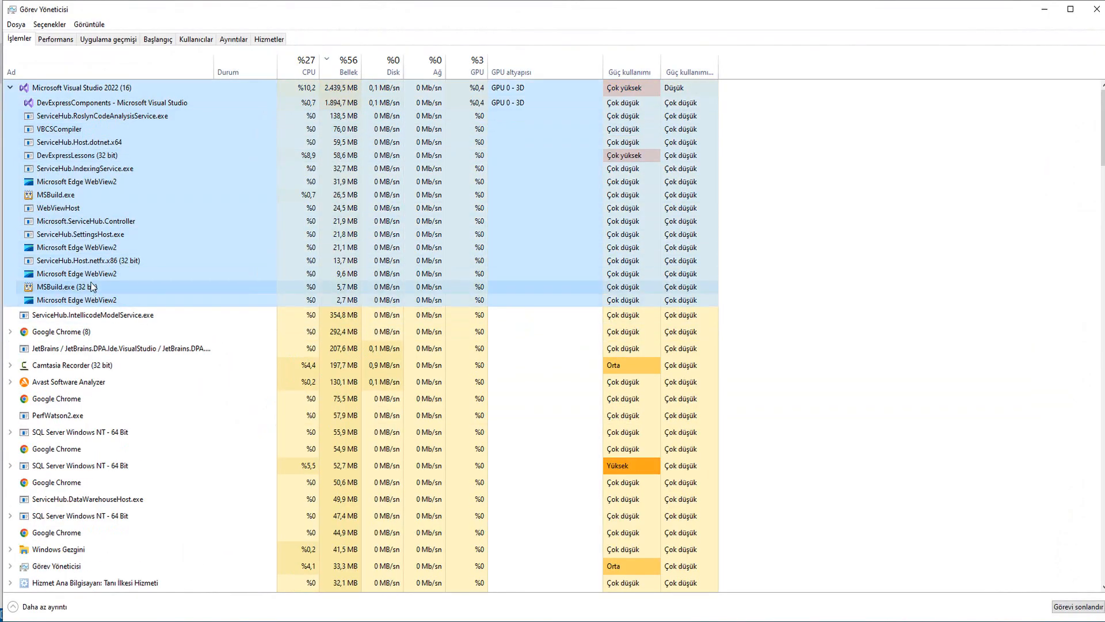
right_click(50, 143)
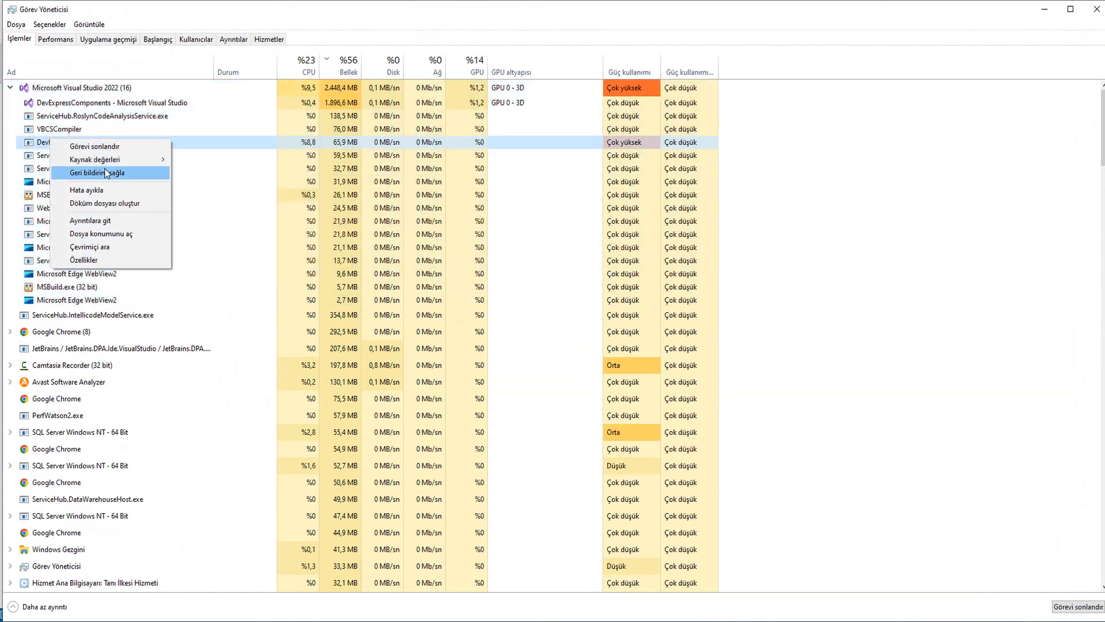
left_click(95, 147)
Decline the old build, start the app and watch the title count items during Add Numbers.
left_click(1096, 8)
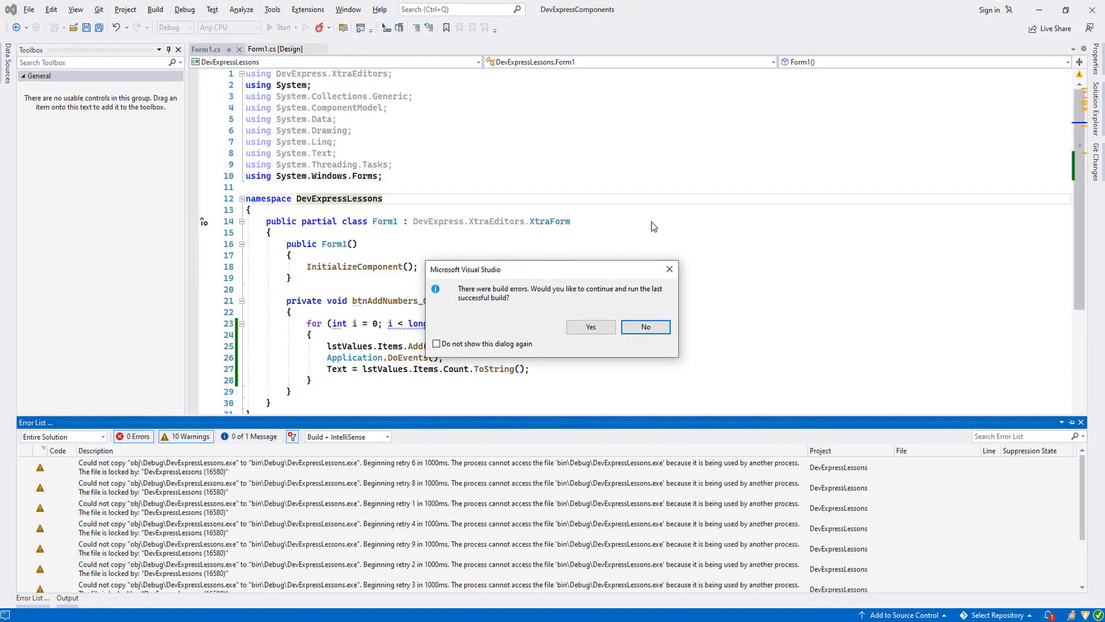
left_click(650, 328)
left_click(293, 27)
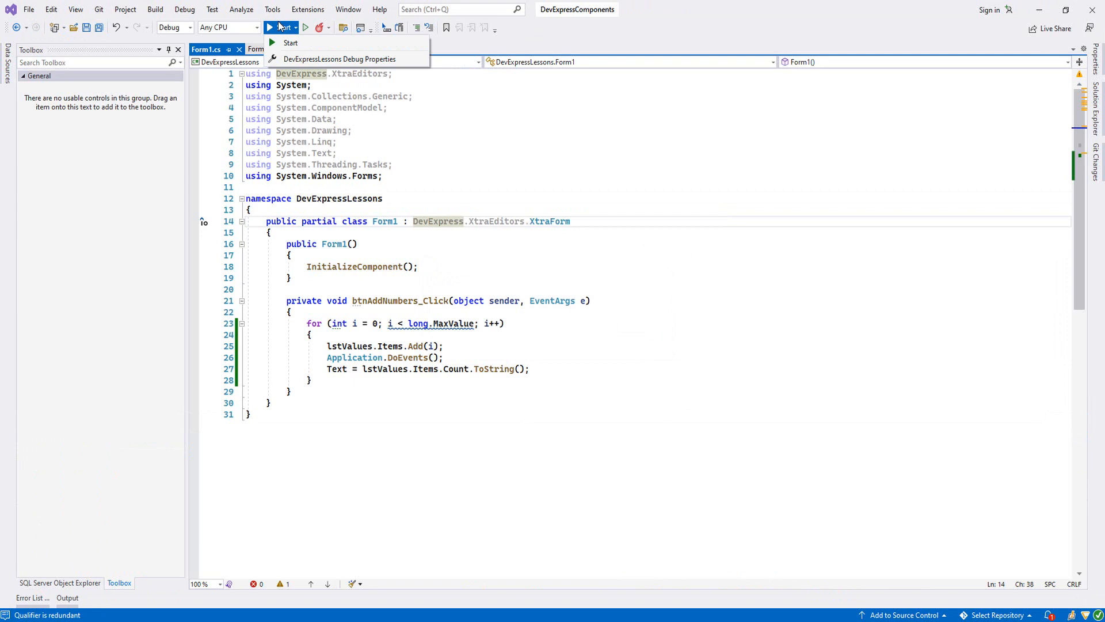
left_click(290, 43)
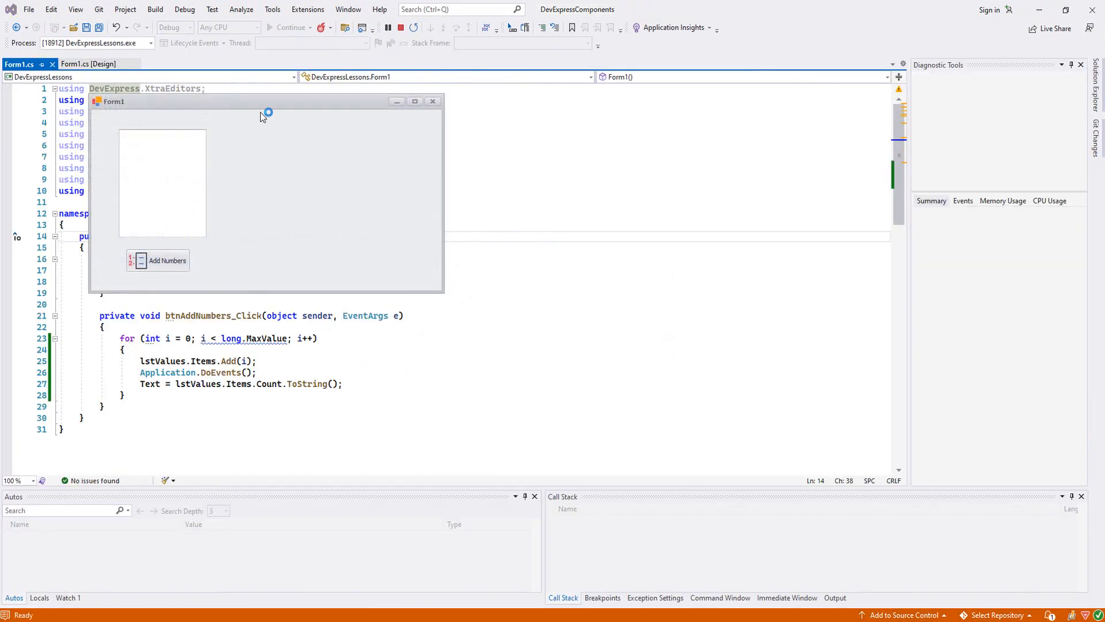
left_click_drag(315, 122, 560, 153)
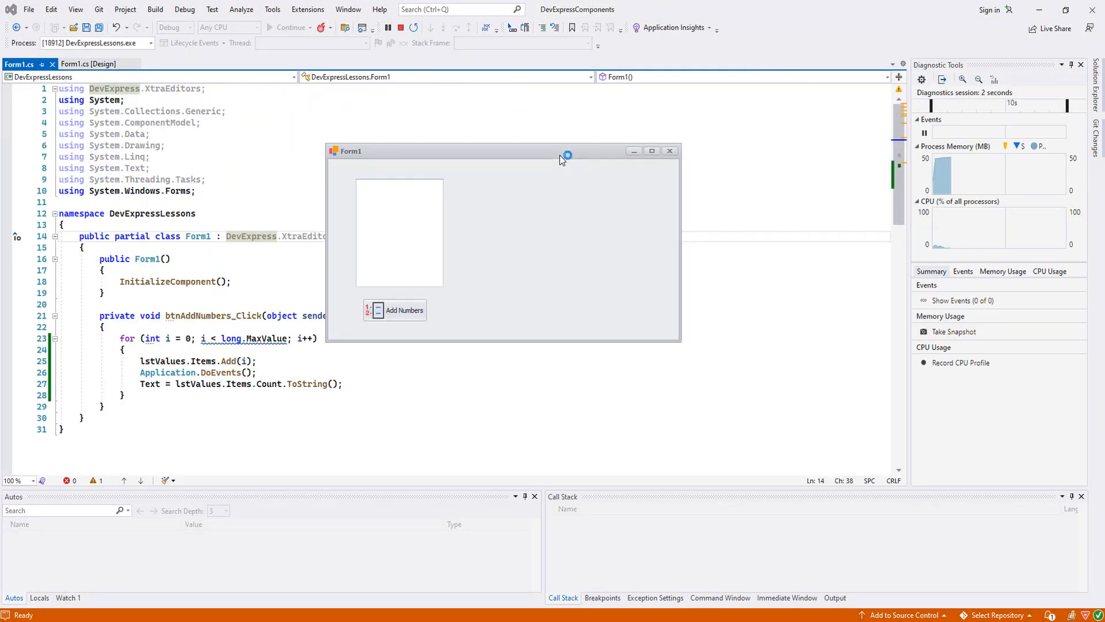
left_click(415, 311)
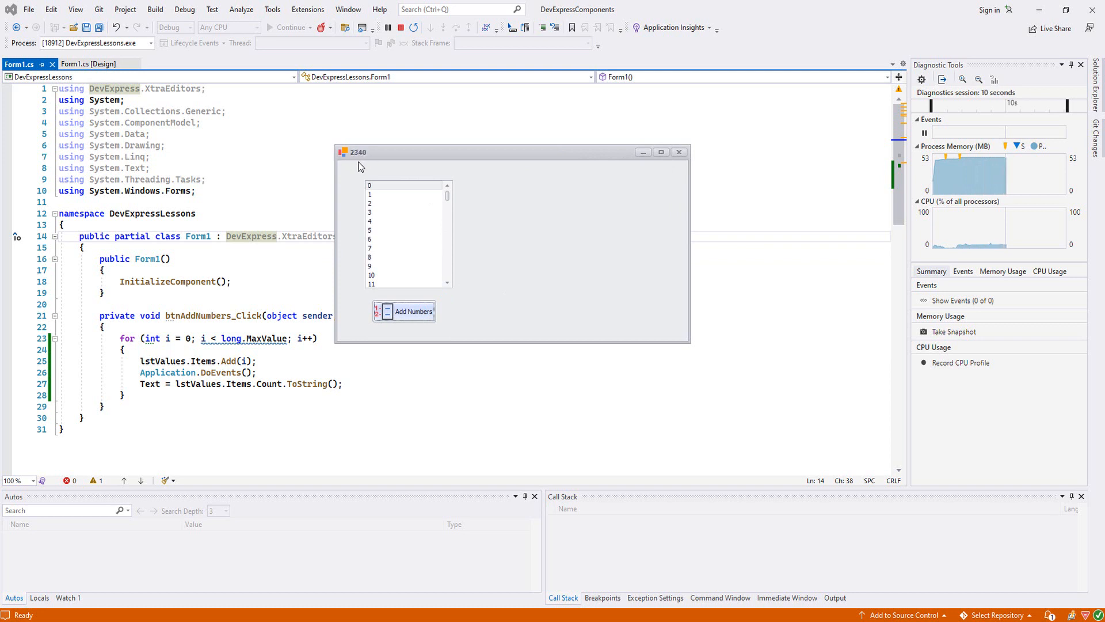
left_click(451, 233)
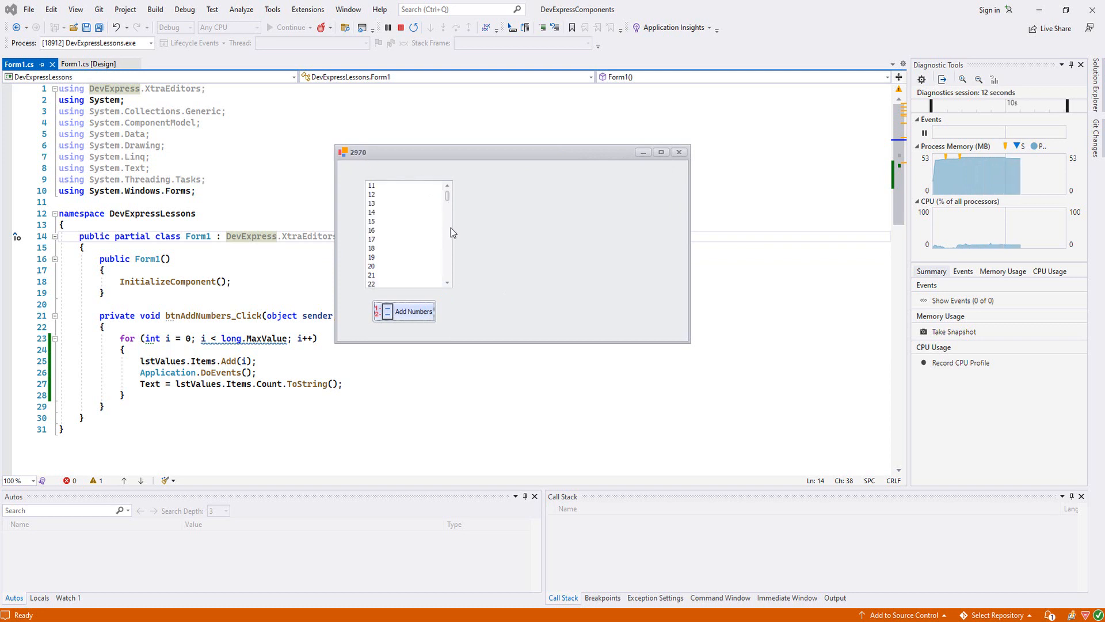
left_click_drag(445, 193, 446, 276)
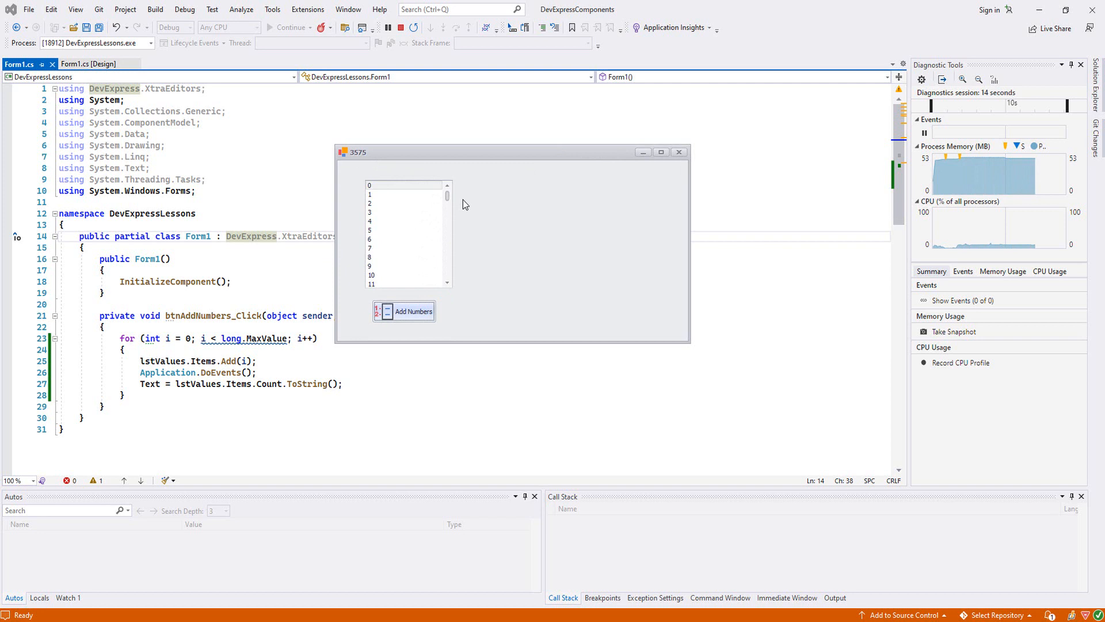
scroll(452, 277, "down", 5)
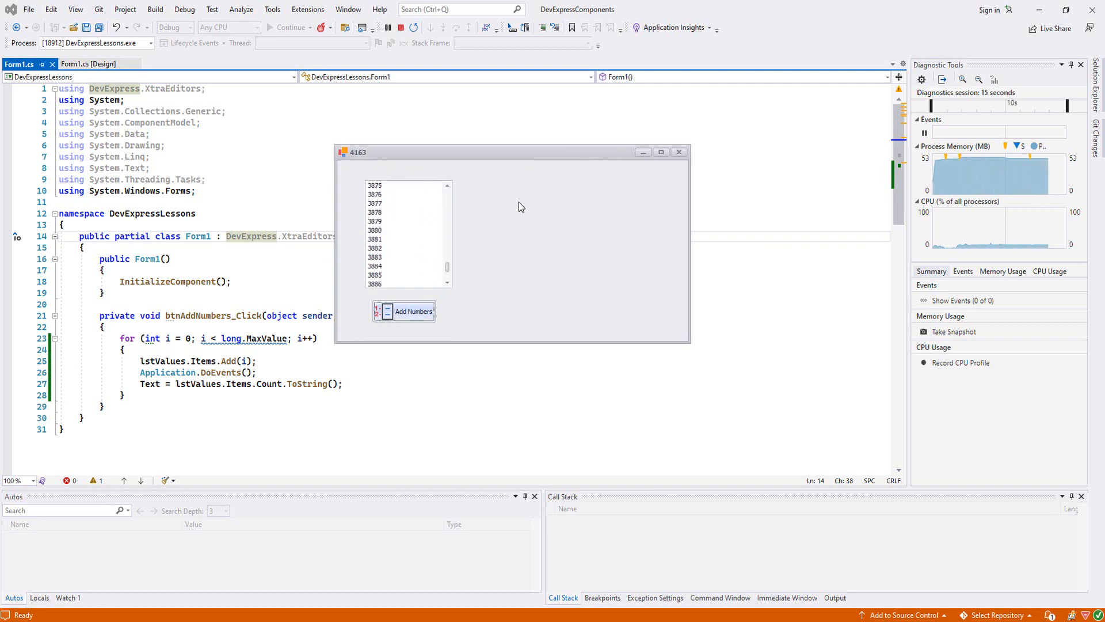
Close the running form and stop debugging, returning to Form1's designer.
left_click(684, 152)
left_click(88, 64)
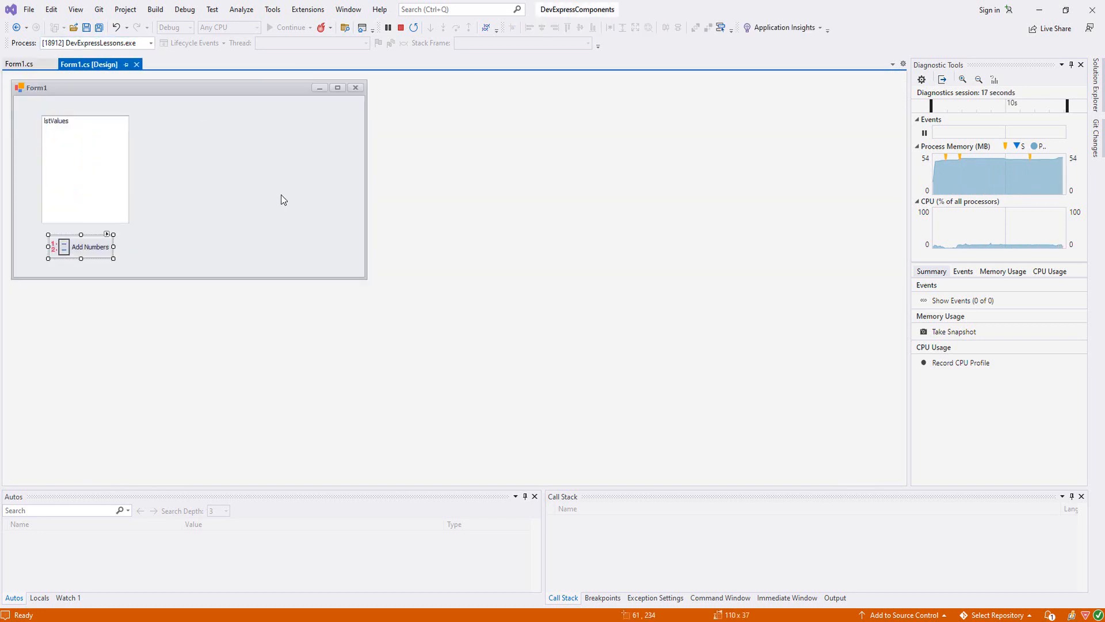
left_click(290, 197)
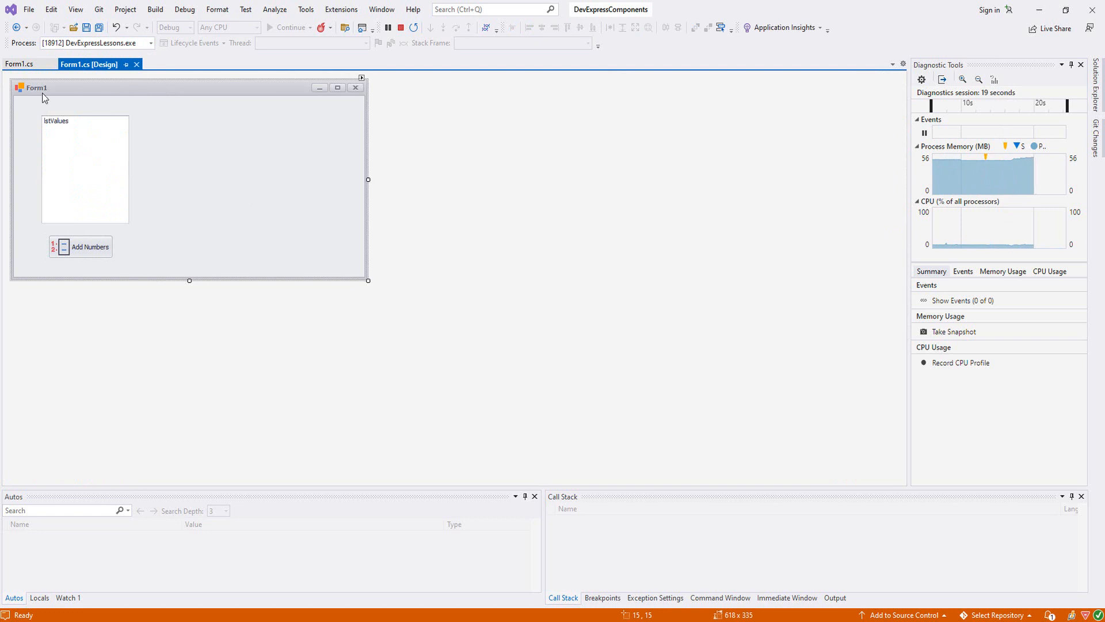
left_click(400, 26)
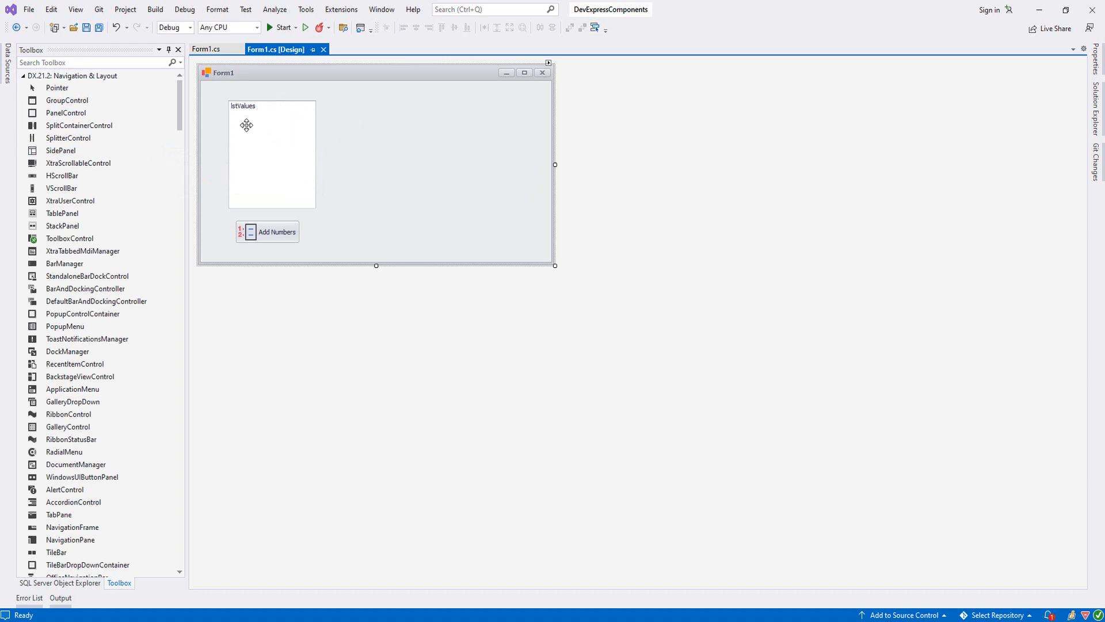
Add a TextEdit box right of the list and two SimpleButtons beneath it.
left_click(46, 77)
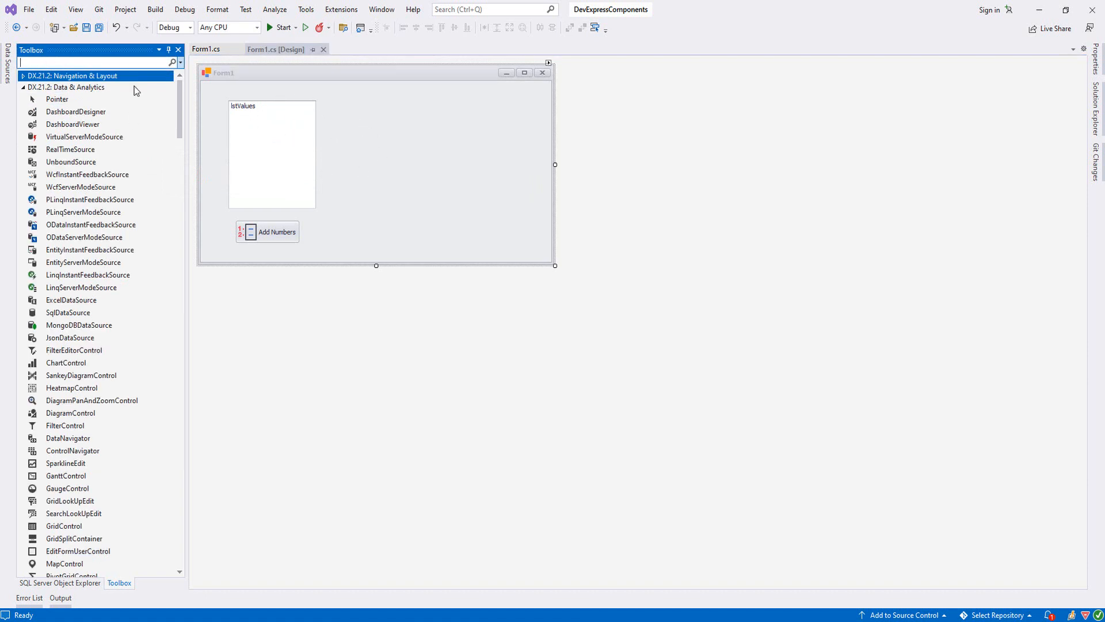
type("tex")
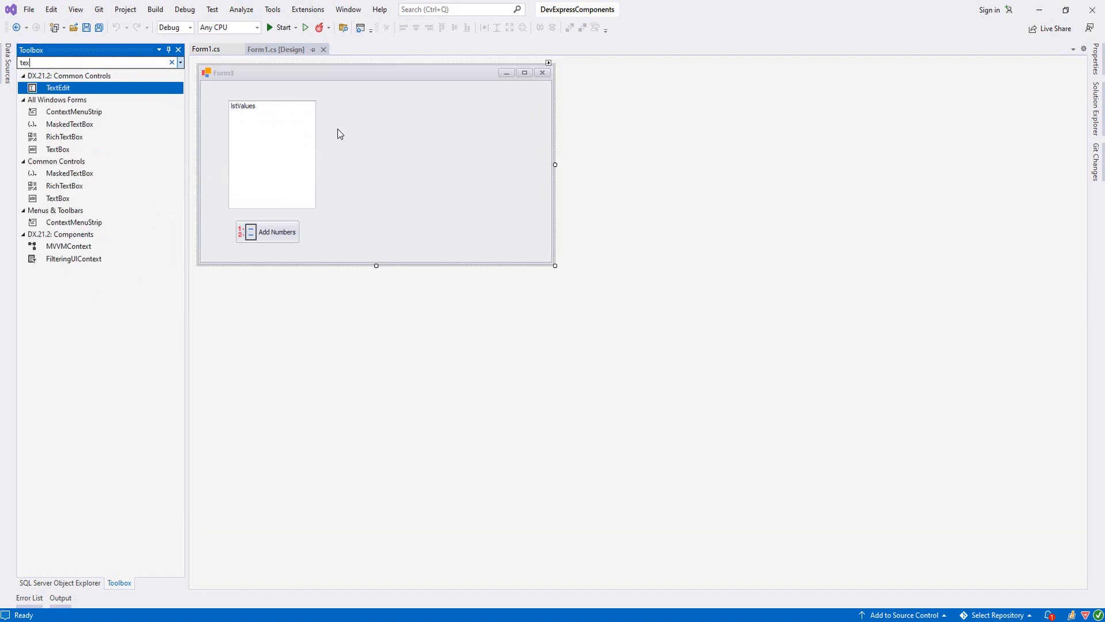
left_click_drag(58, 87, 458, 122)
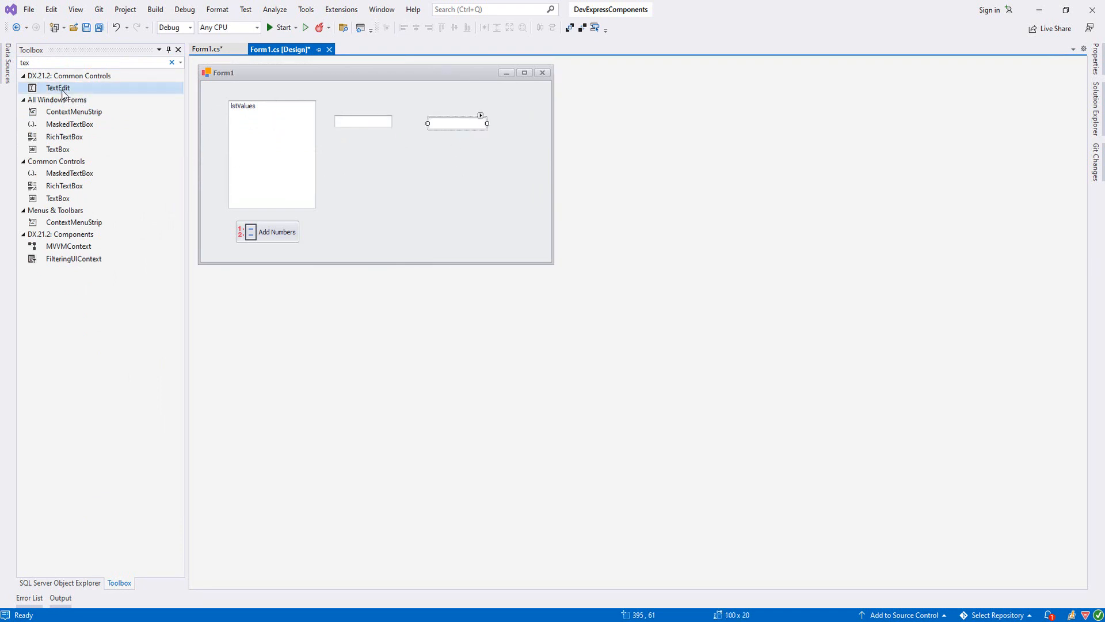
left_click(50, 63)
double_click(51, 64)
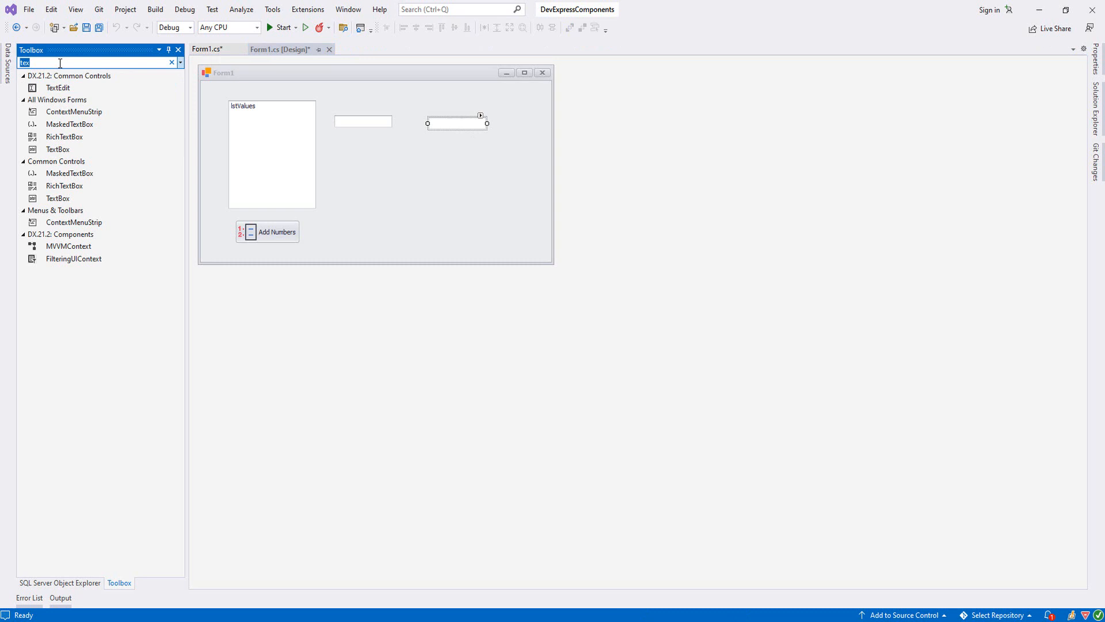
type("sim")
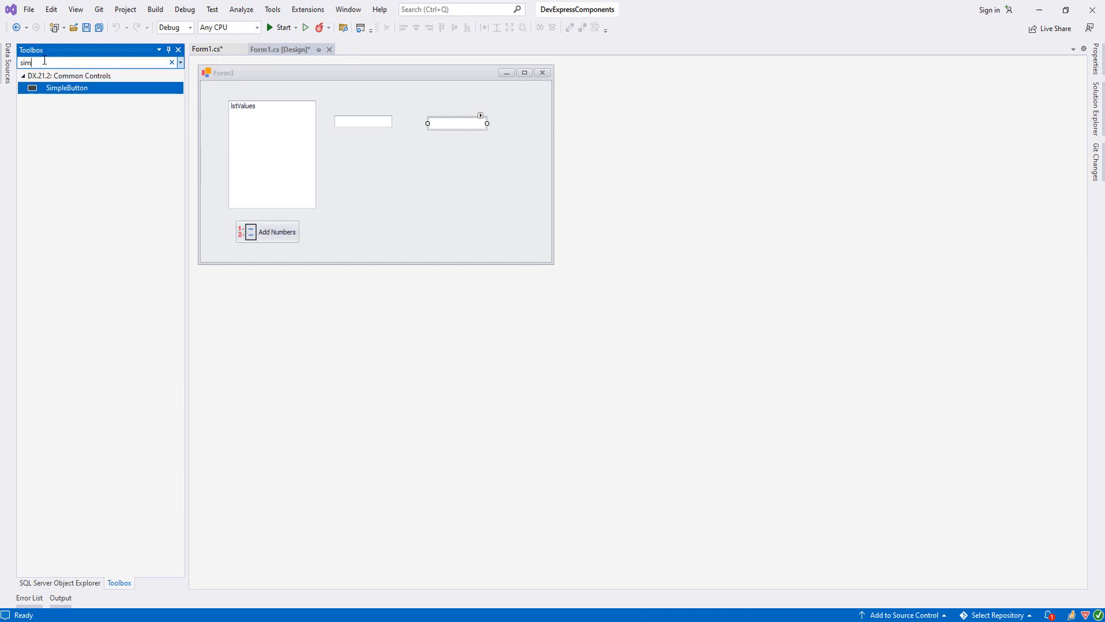
left_click_drag(67, 89, 346, 147)
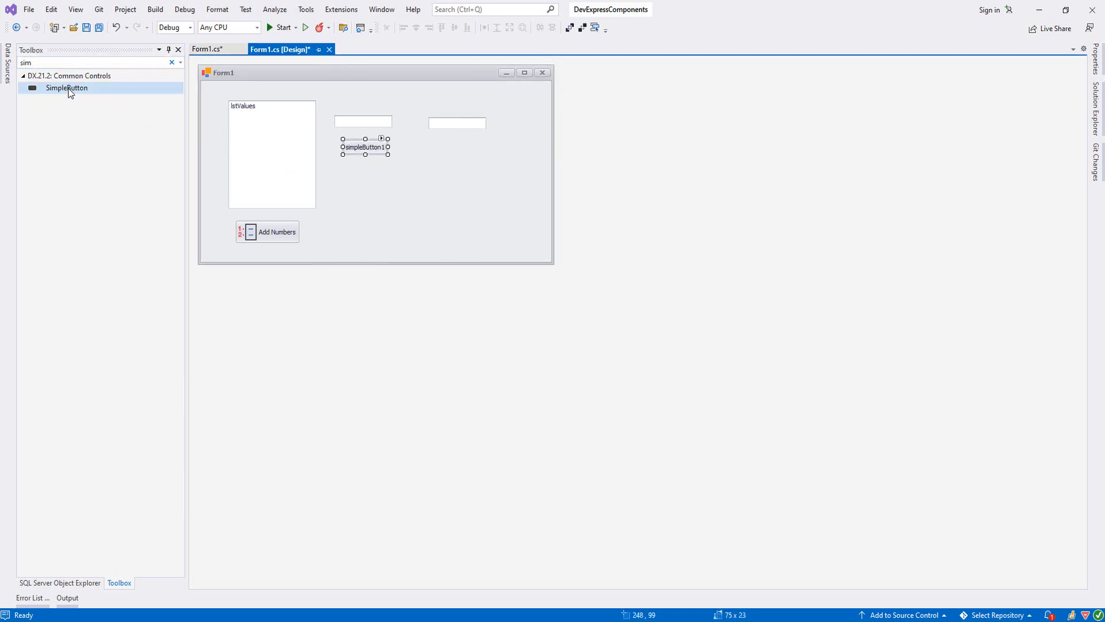
mouse_move(69, 90)
left_mouse_down()
mouse_move(450, 145)
mouse_move(453, 122)
mouse_move(457, 148)
left_mouse_up()
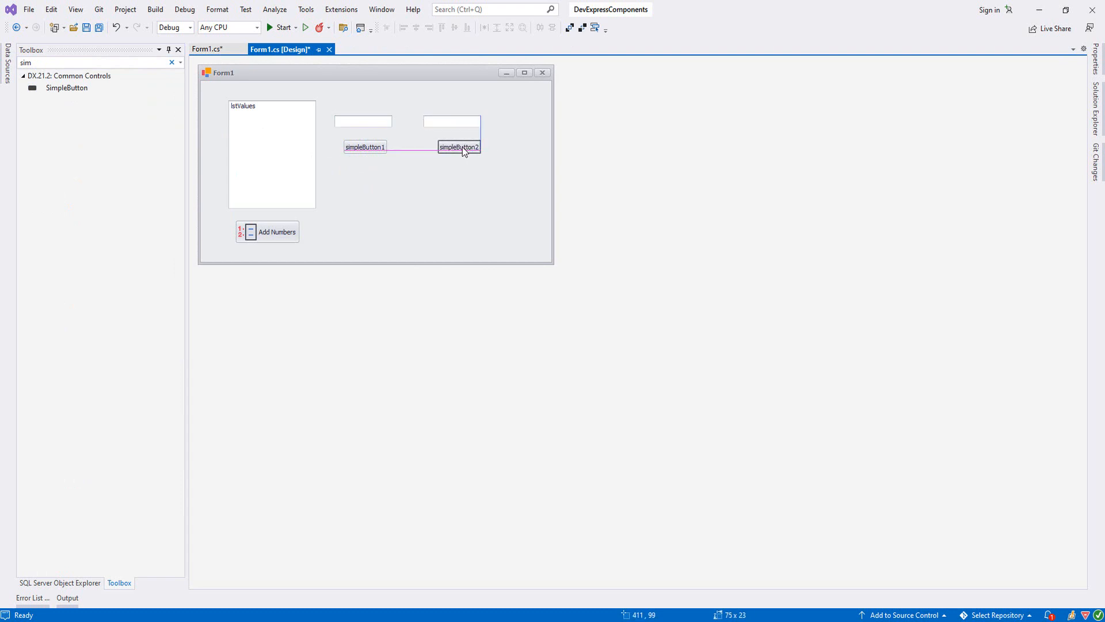
Delete the extra text box, move and widen the remaining one, and line up the buttons.
left_click(497, 124)
left_click(449, 121)
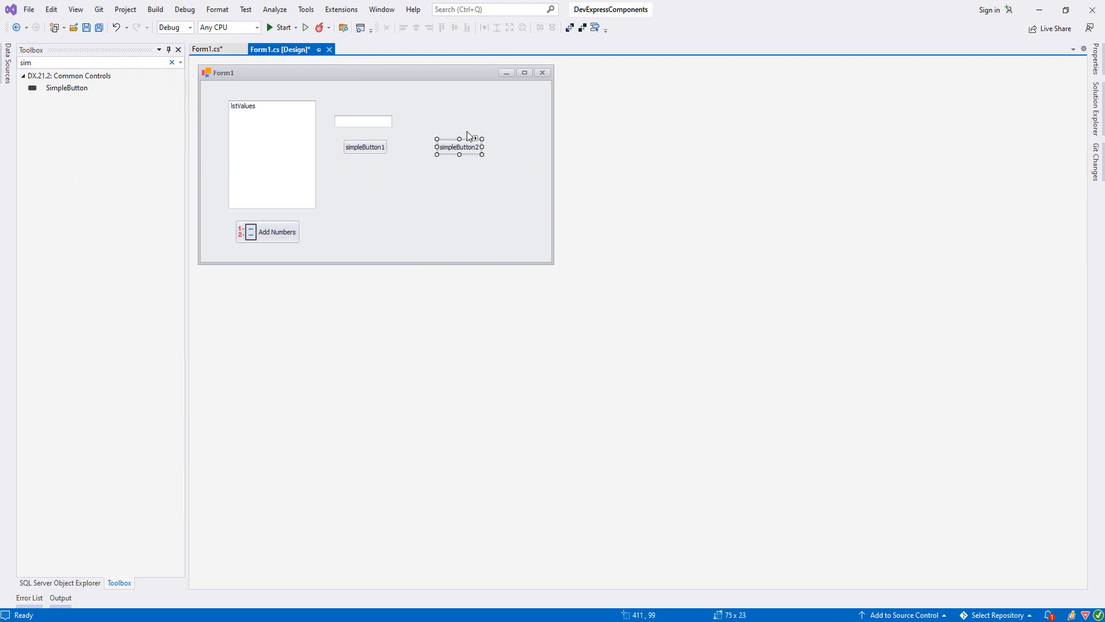
key("Delete")
left_click_drag(372, 122, 446, 108)
left_click_drag(366, 147, 363, 140)
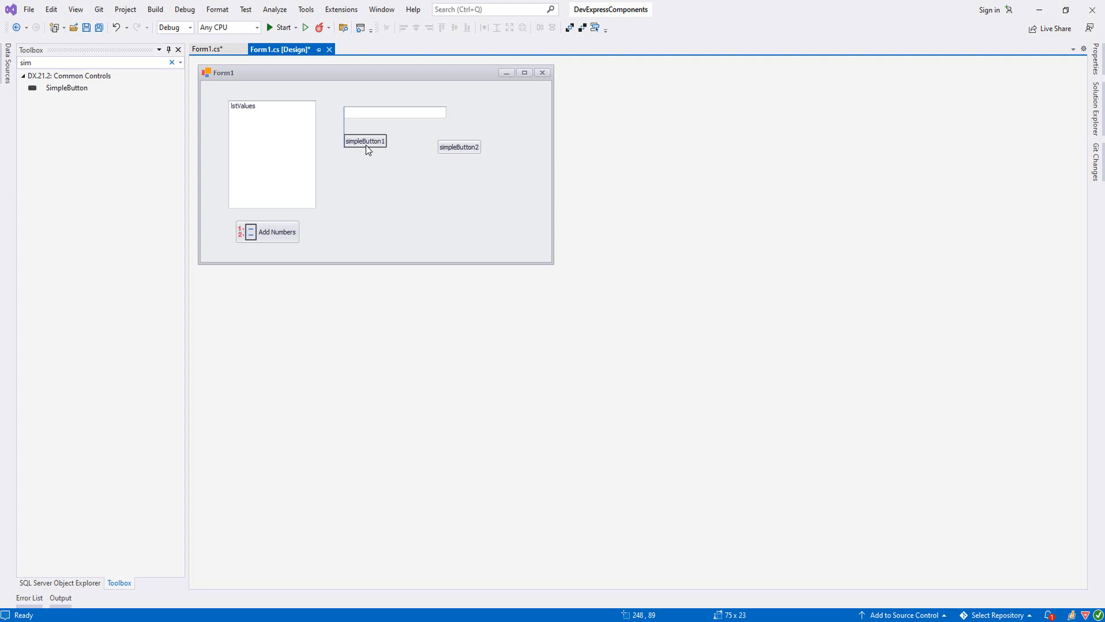
left_click_drag(446, 146, 424, 141)
left_click(363, 140)
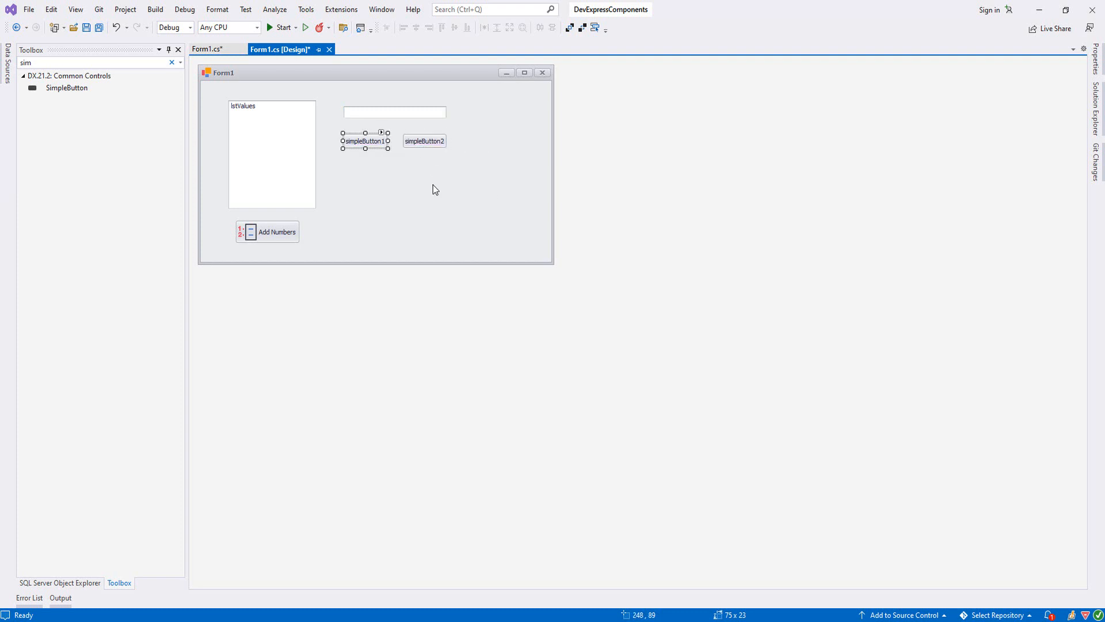
Rename the name text box to txtName in the Properties panel.
left_click(400, 115)
left_click(1098, 61)
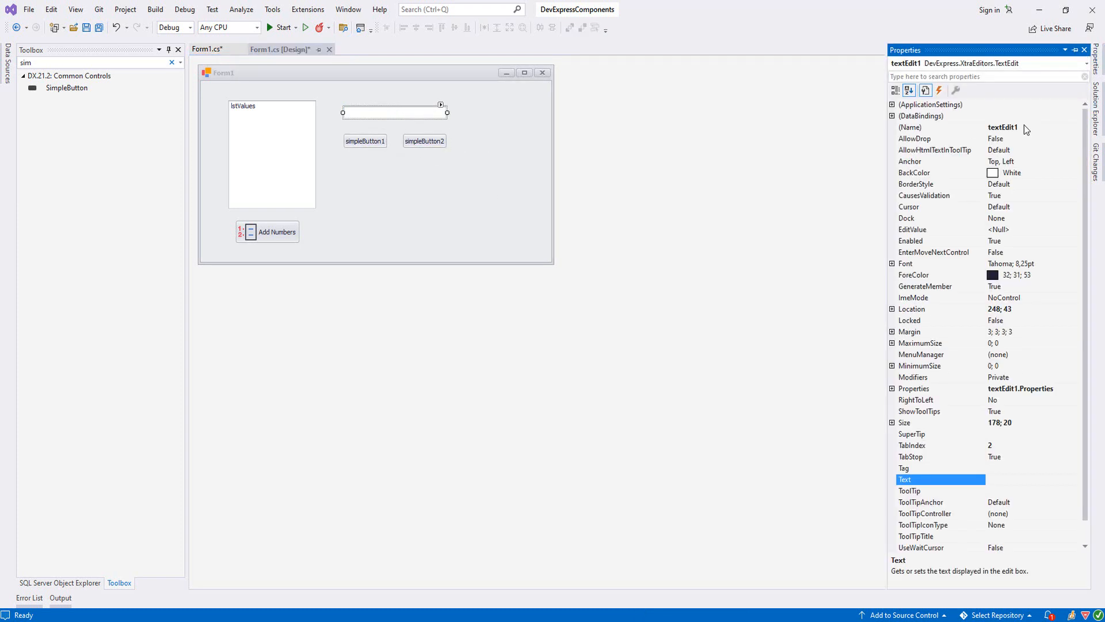
double_click(1026, 128)
type("txtName")
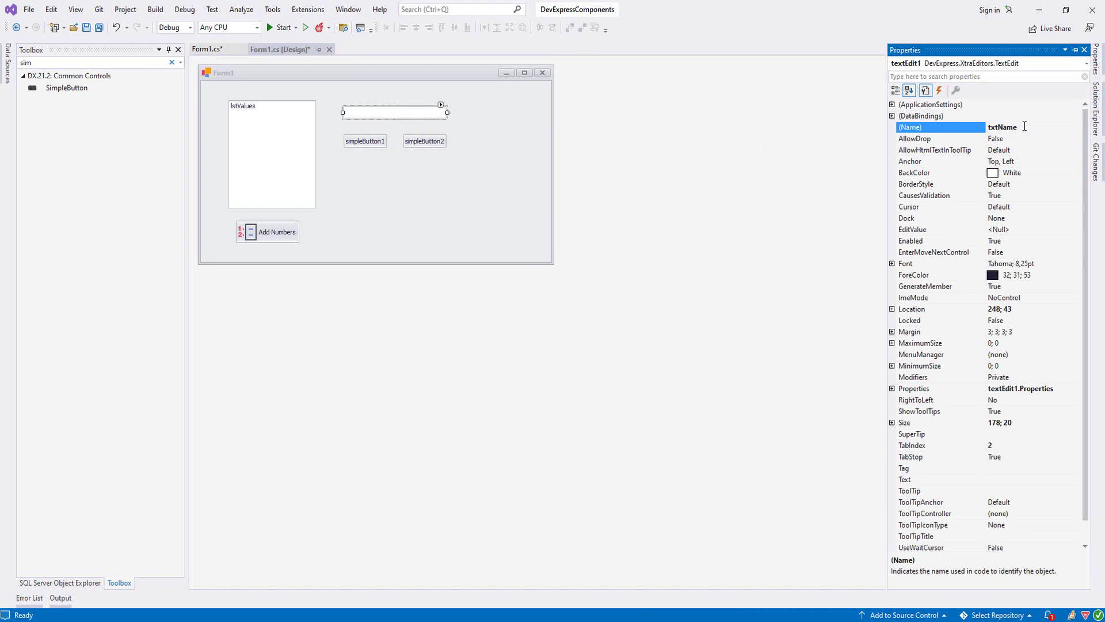
key("Return")
Rename the first button btnAddName and caption it Add Name.
left_click(365, 141)
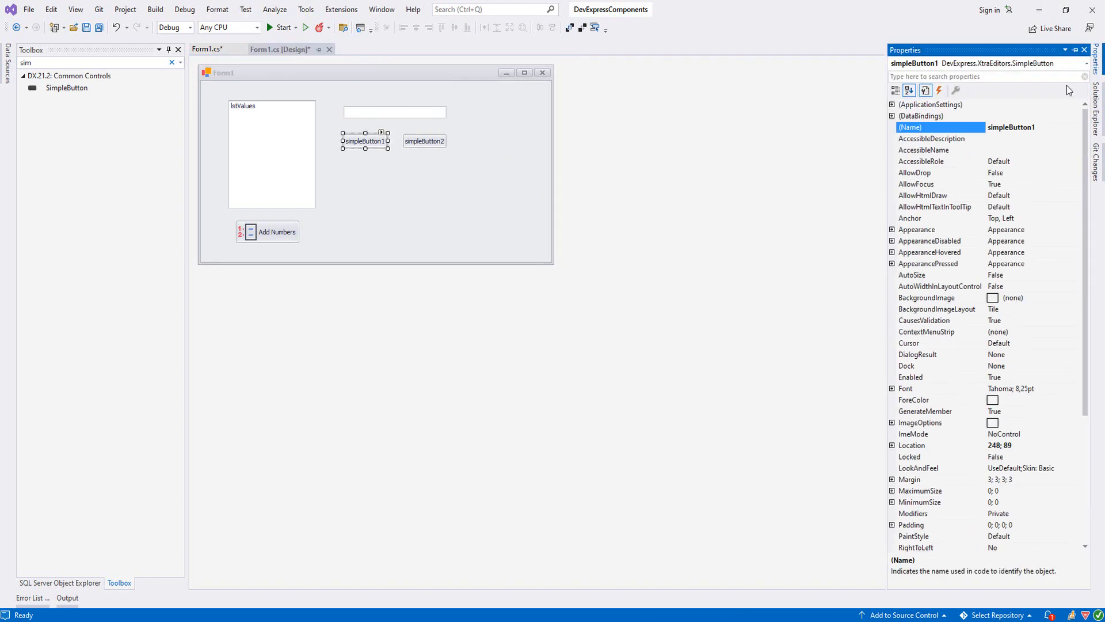
double_click(1019, 127)
type("btnAddName")
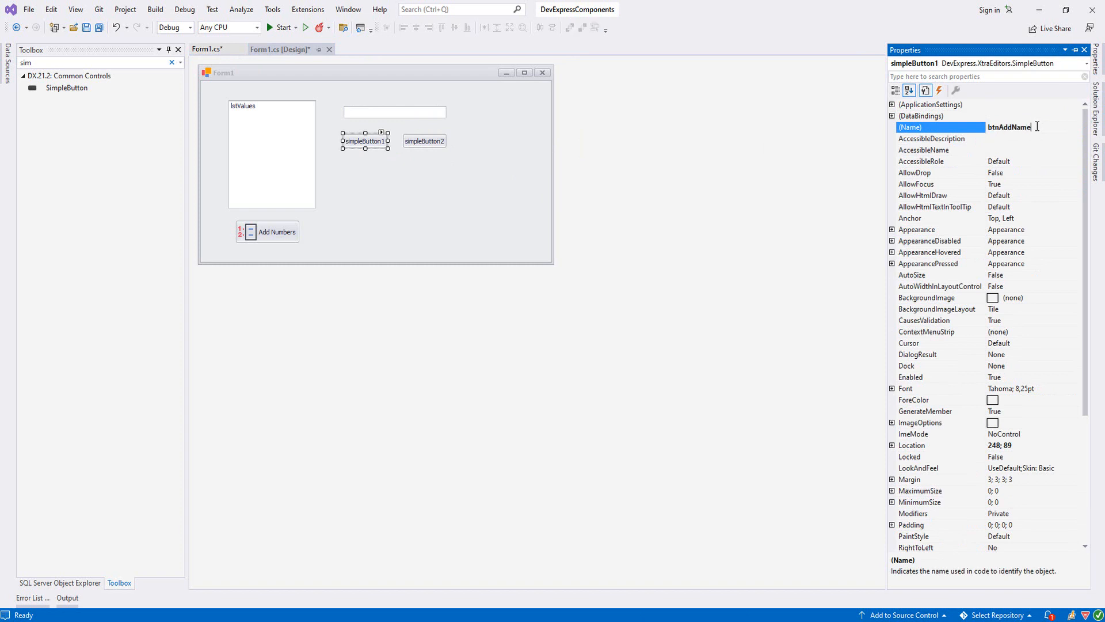
key("Return")
scroll(1060, 414, "down", 5)
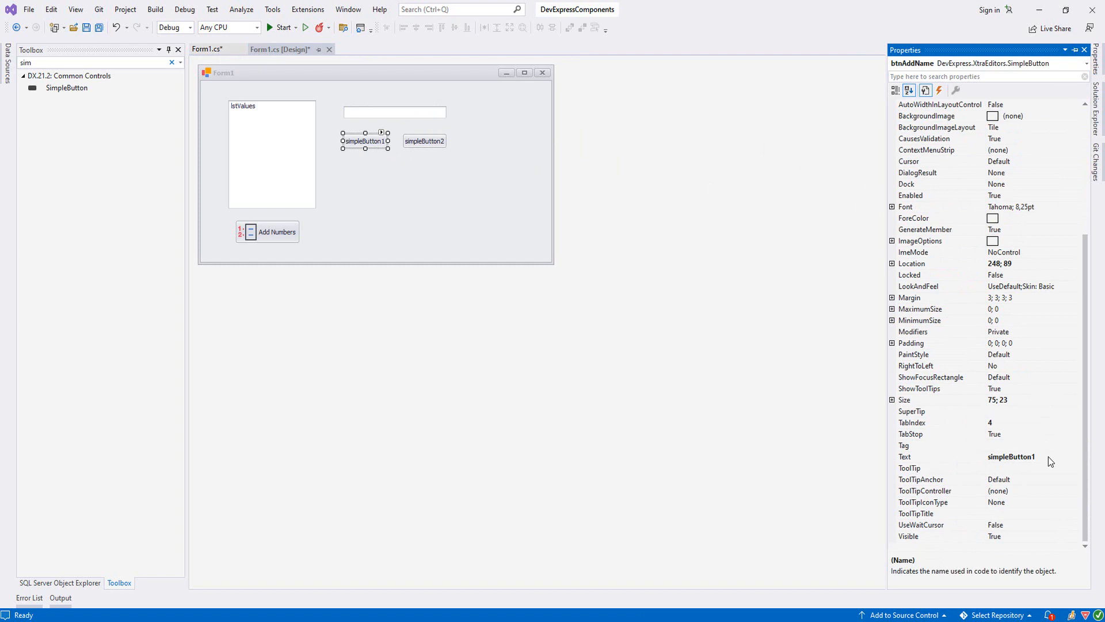
left_click(1048, 457)
type("Add Name")
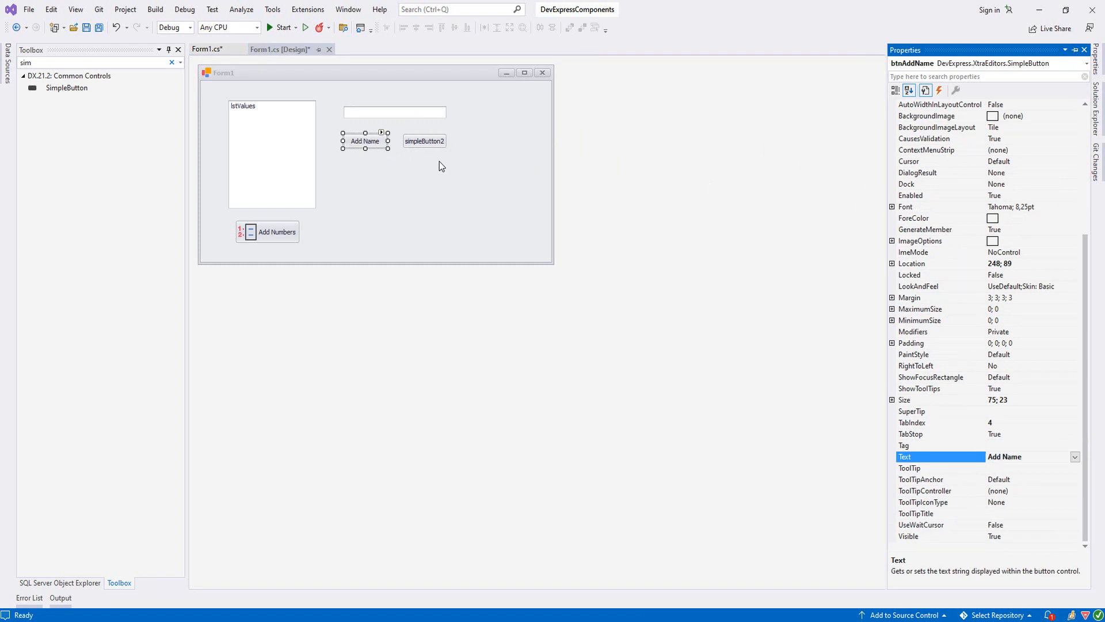
Make the second button btnDeleteName captioned Delete Name, then drop a third SimpleButton below them.
left_click(425, 141)
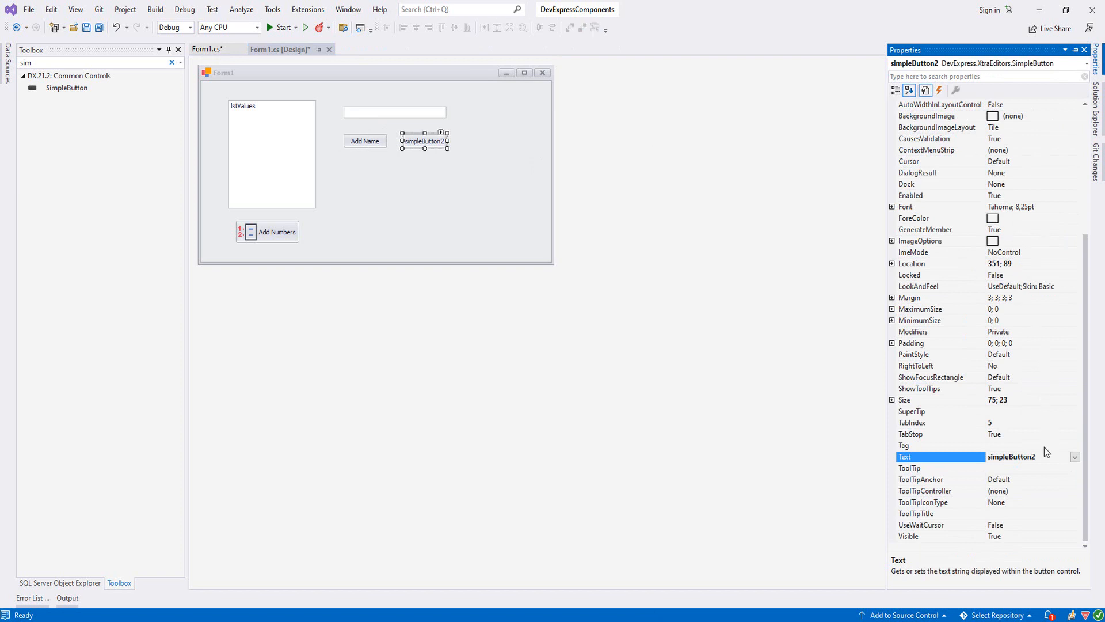
left_click(1041, 457)
type("Delete Name")
scroll(982, 271, "up", 5)
left_click(1034, 127)
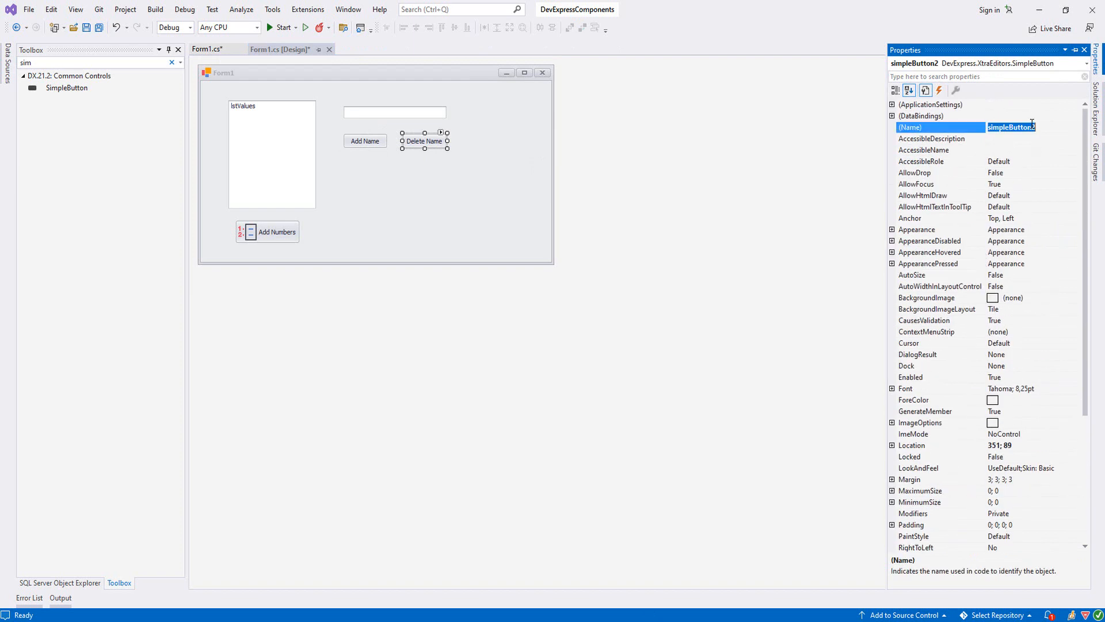
type("btnDeleteName")
key("Return")
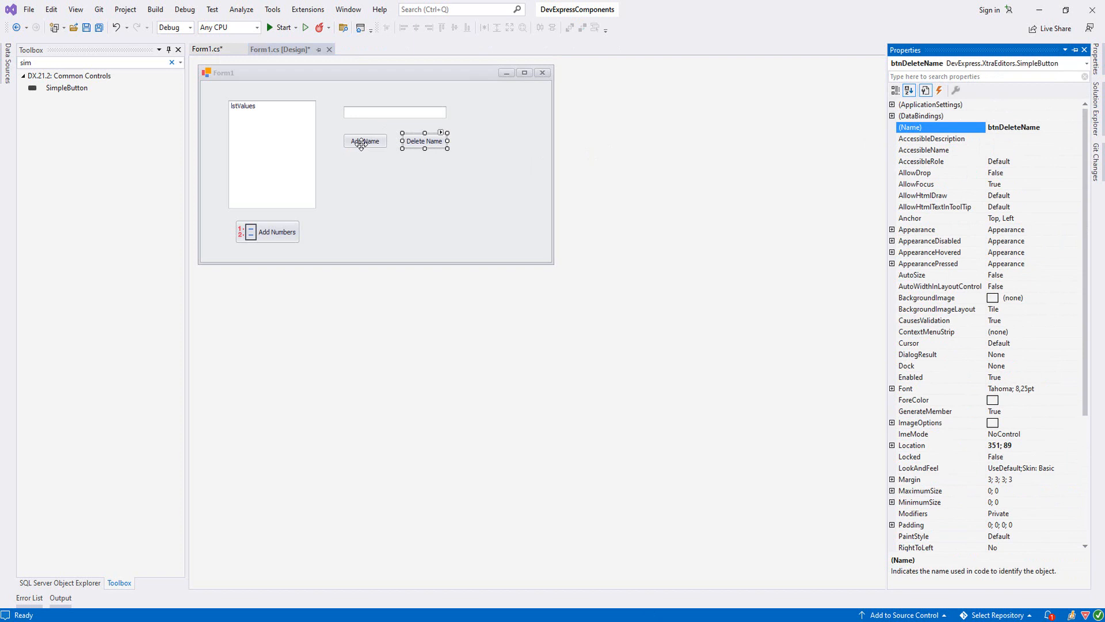
left_click(364, 141)
mouse_move(66, 88)
left_mouse_down()
mouse_move(372, 167)
mouse_move(423, 167)
left_mouse_up()
Name the third button btnUpdateName with caption Update Name, then select the Add and Delete buttons.
right_click(398, 171)
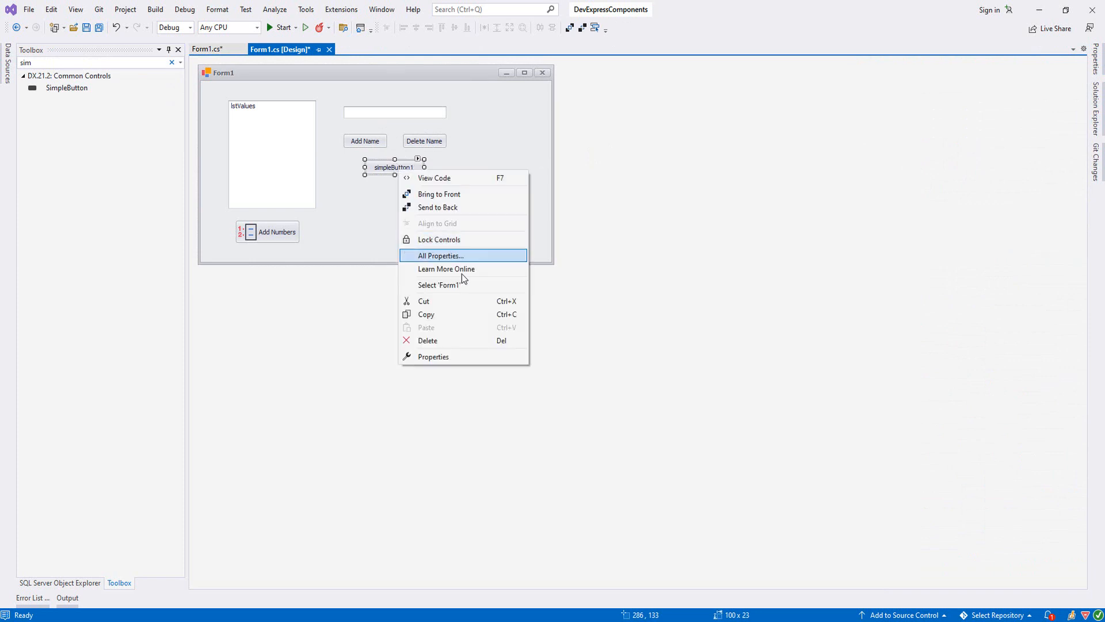
left_click(452, 358)
double_click(1011, 128)
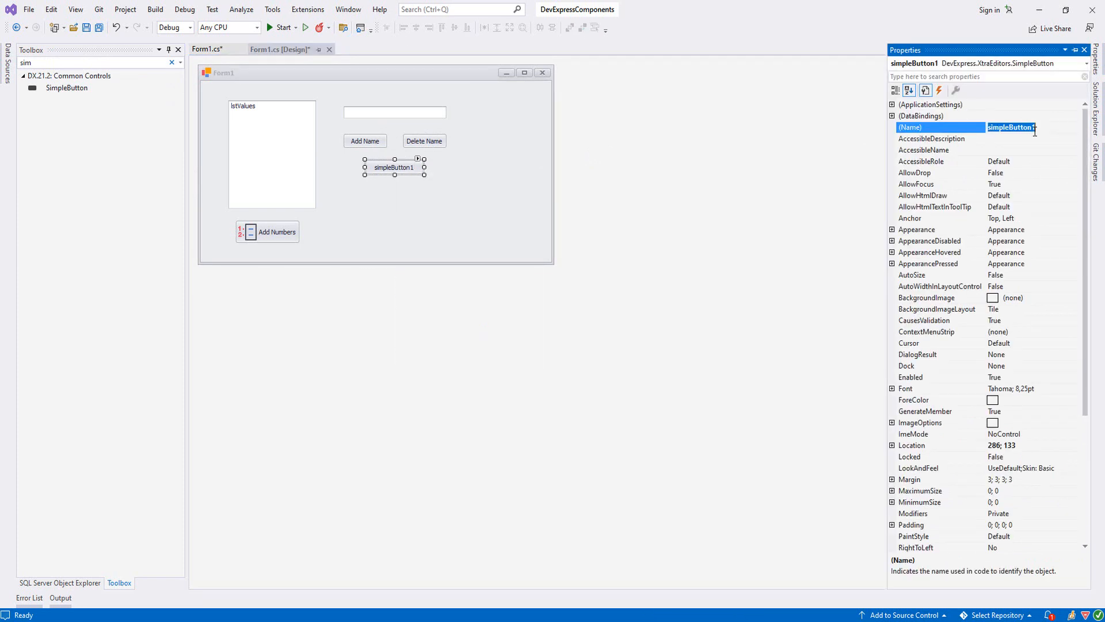
type("b")
type("me")
key("Return")
scroll(1058, 319, "down", 10)
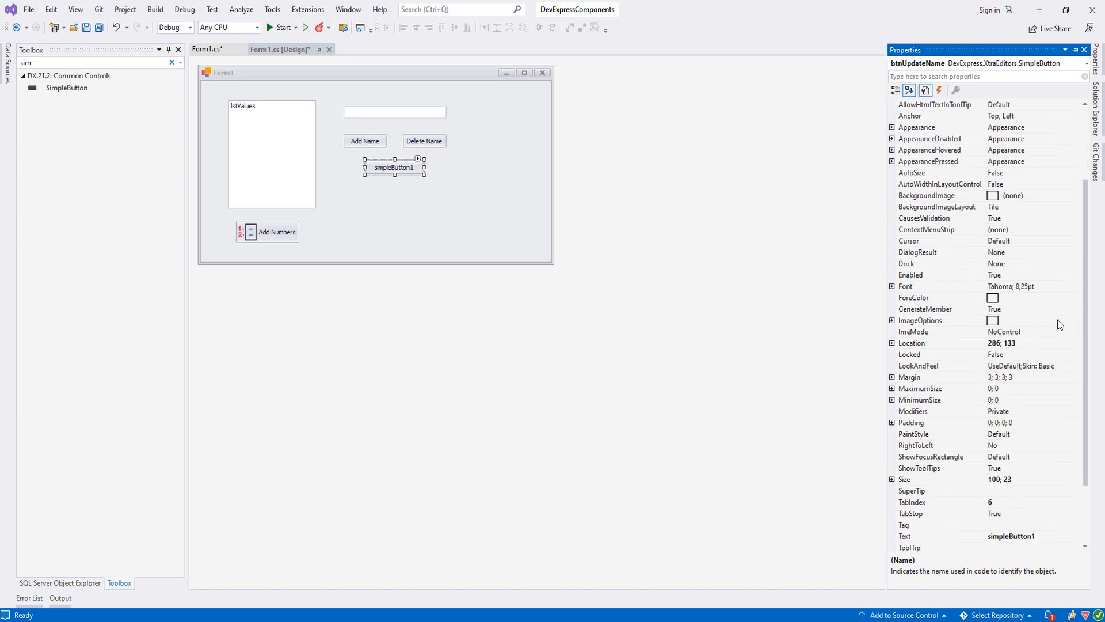
scroll(1049, 442, "down", 5)
double_click(1011, 456)
type("Update Name")
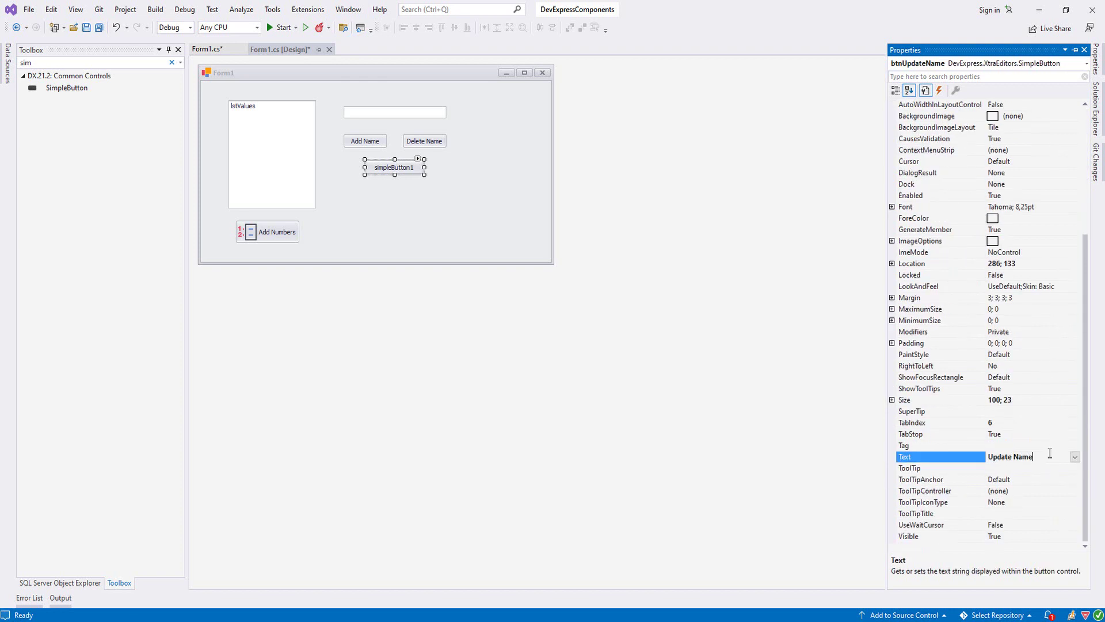
key("Return")
left_click(370, 129)
left_click_drag(428, 158, 354, 131)
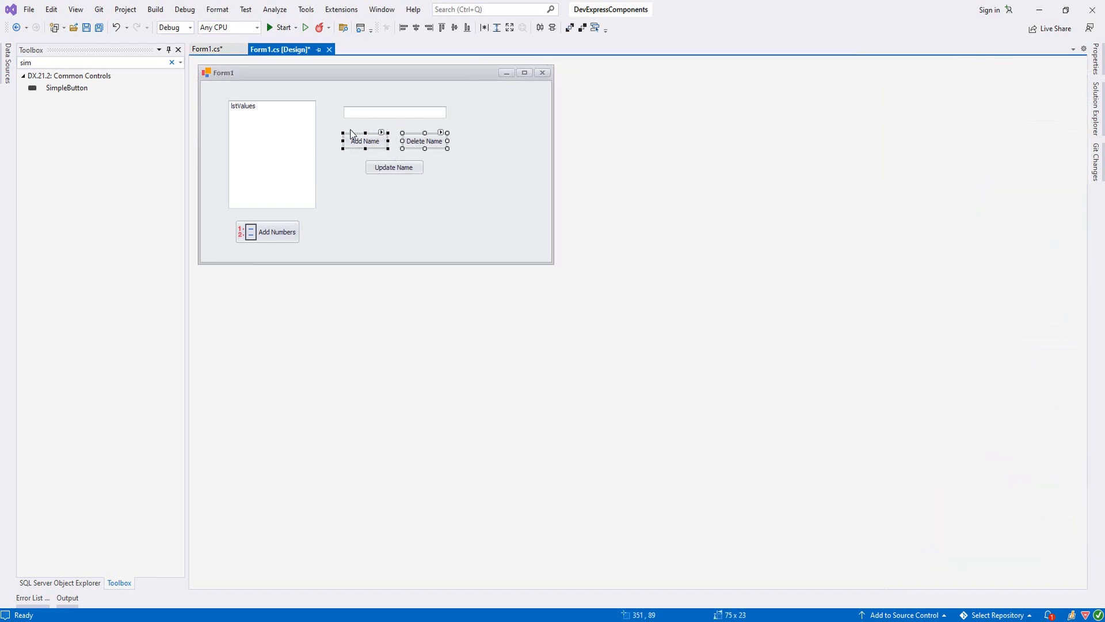
Give Add Name a database-add icon via the smart tag and enlarge it, nudging Delete Name right.
left_click(371, 141)
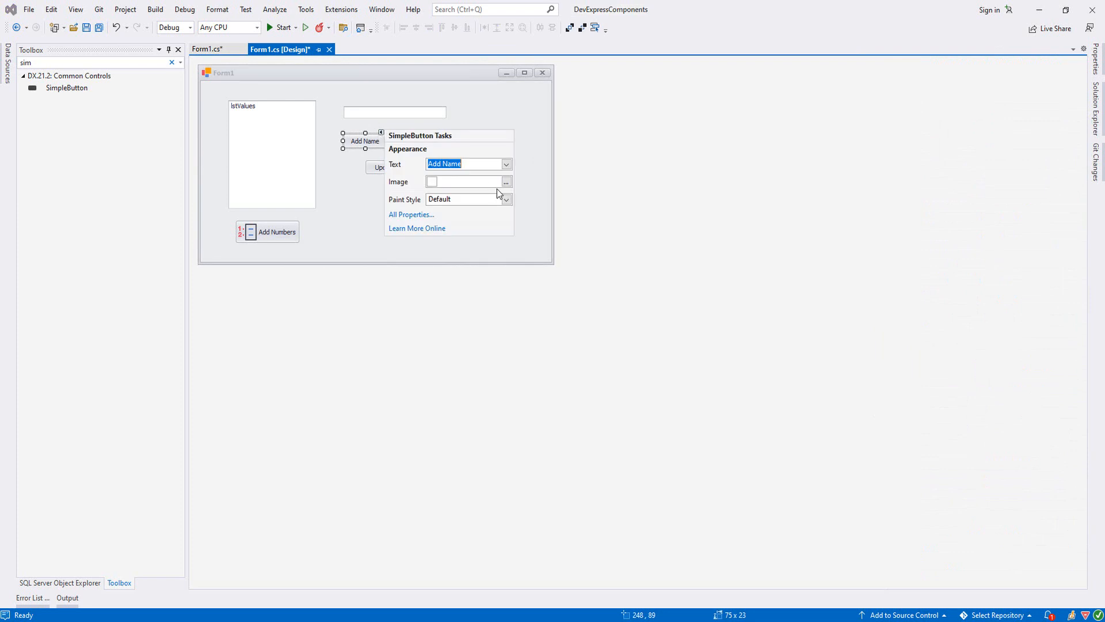
left_click(506, 182)
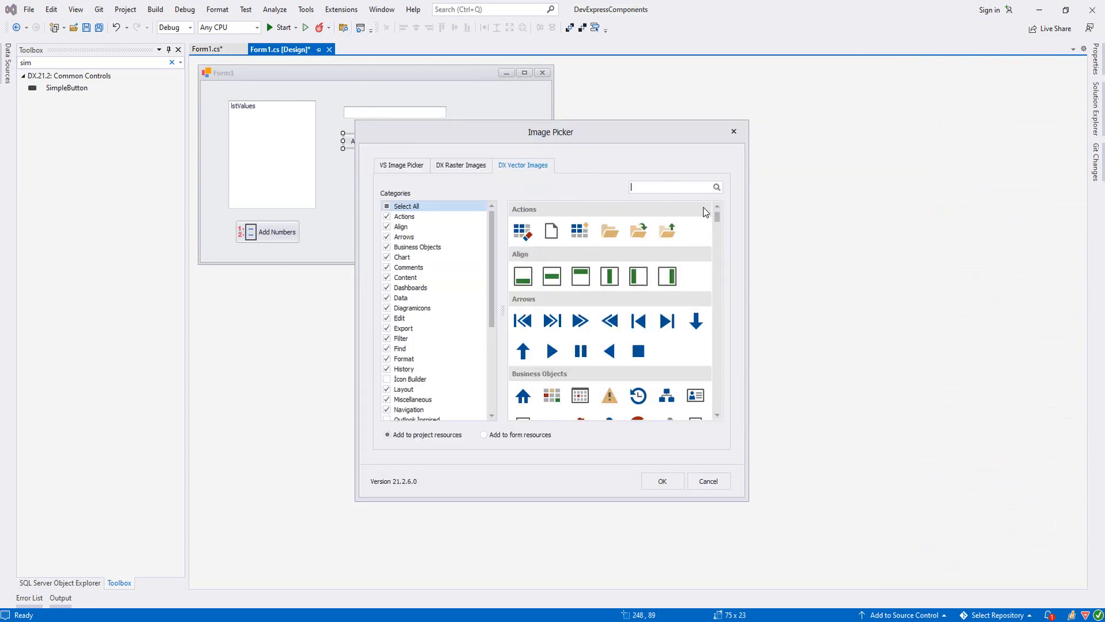
type("add")
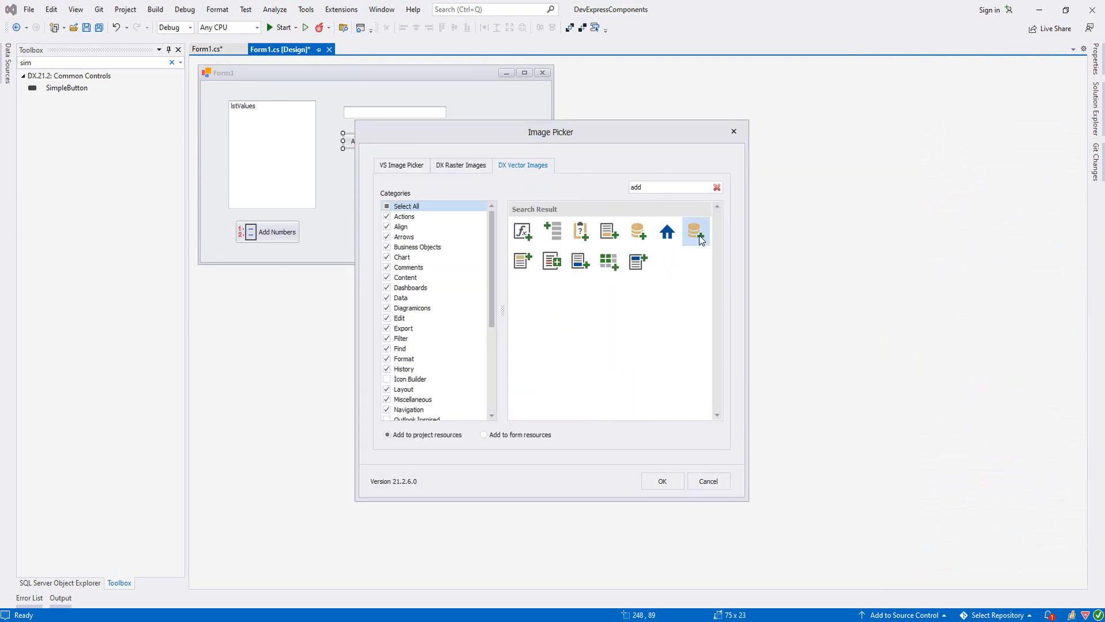
double_click(700, 236)
left_click(376, 193)
left_click(434, 151)
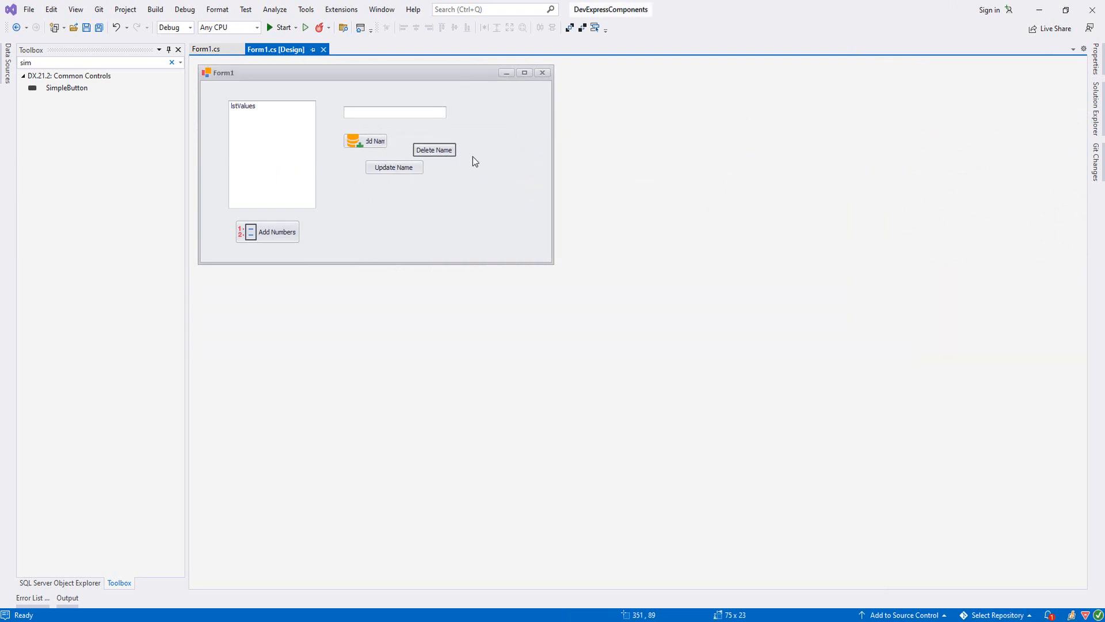
left_click_drag(473, 160, 475, 160)
left_click(380, 141)
mouse_move(390, 149)
left_mouse_down()
mouse_move(401, 159)
mouse_move(432, 144)
left_mouse_up()
Give the Delete Name button a red X icon from the Image Picker.
left_click(450, 134)
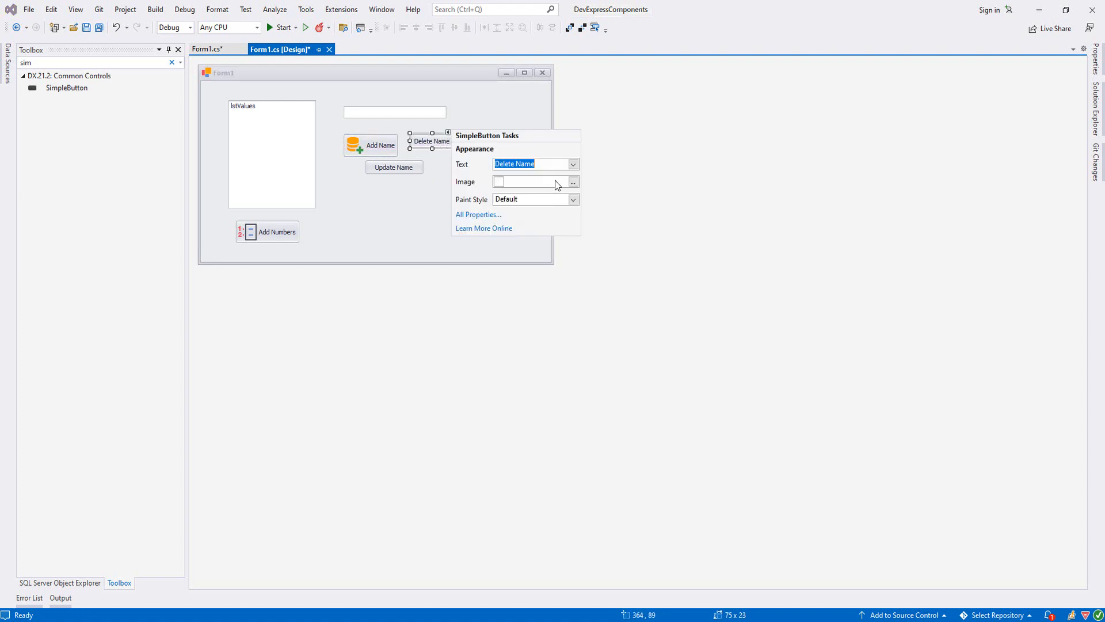
left_click(574, 181)
left_click(665, 188)
type("del")
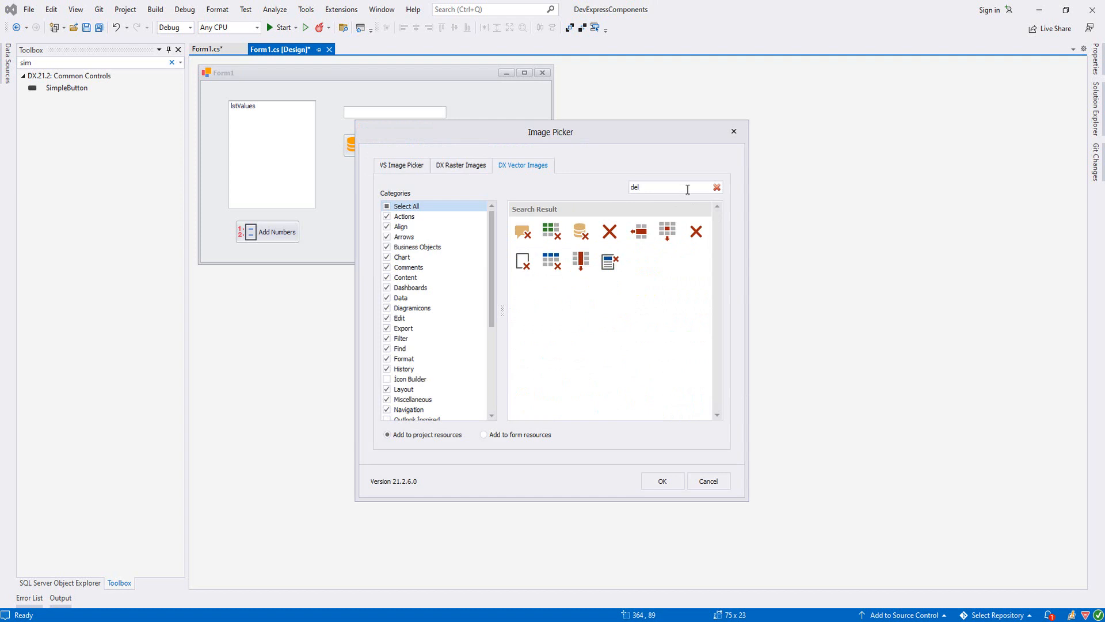
left_click(696, 232)
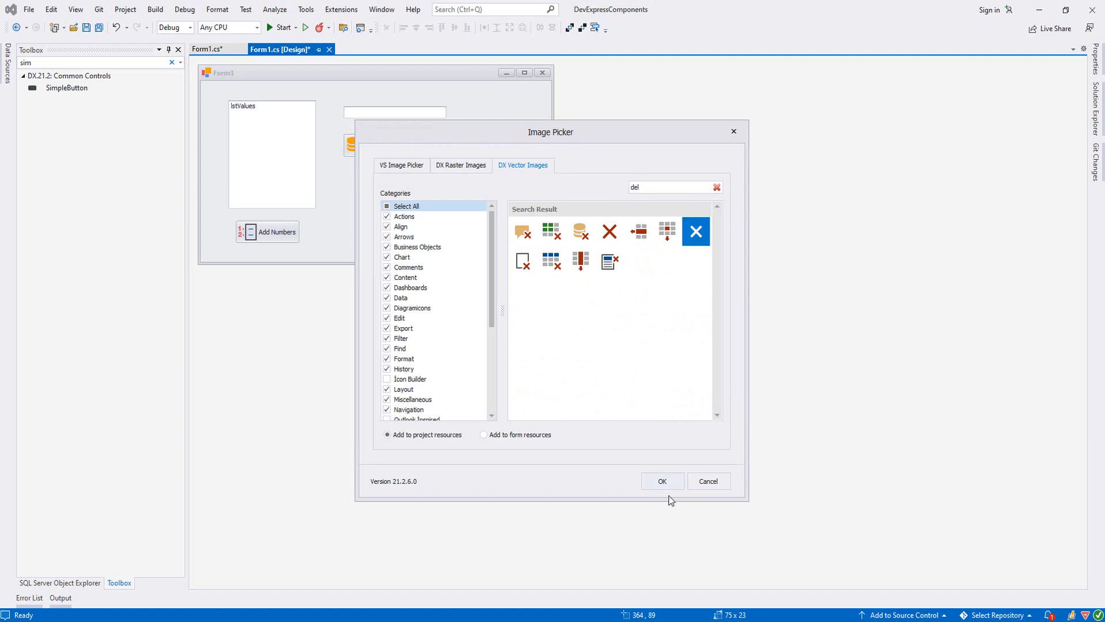
left_click(662, 481)
left_click(448, 183)
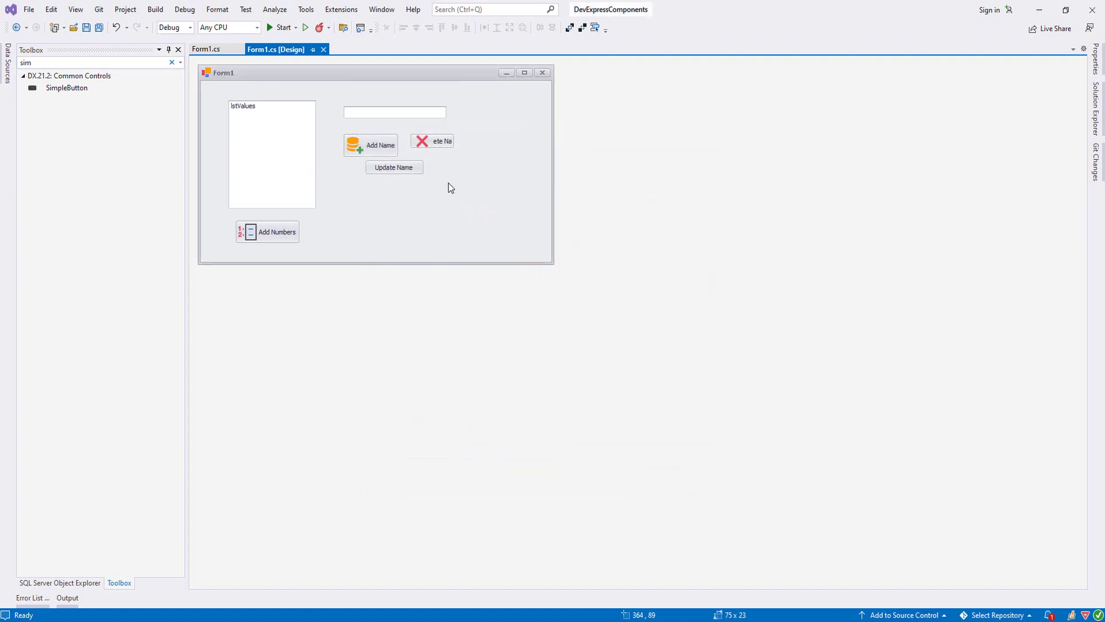
Enlarge the Delete Name button and move Update Name lower.
left_click(484, 120)
left_click(450, 146)
left_click_drag(455, 148, 473, 156)
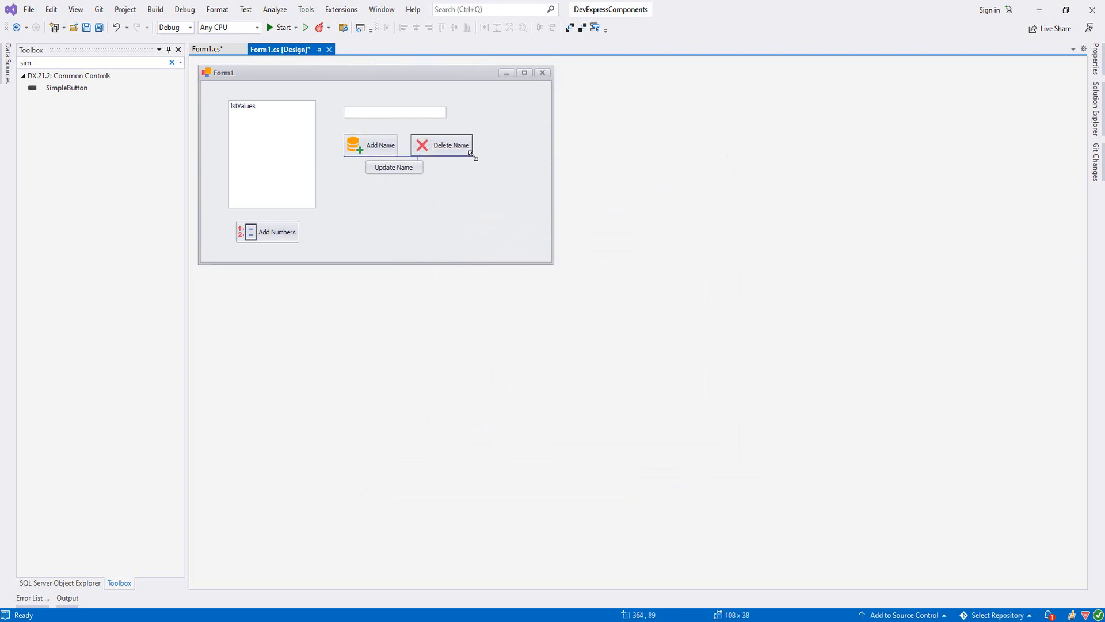
left_click_drag(475, 155, 473, 154)
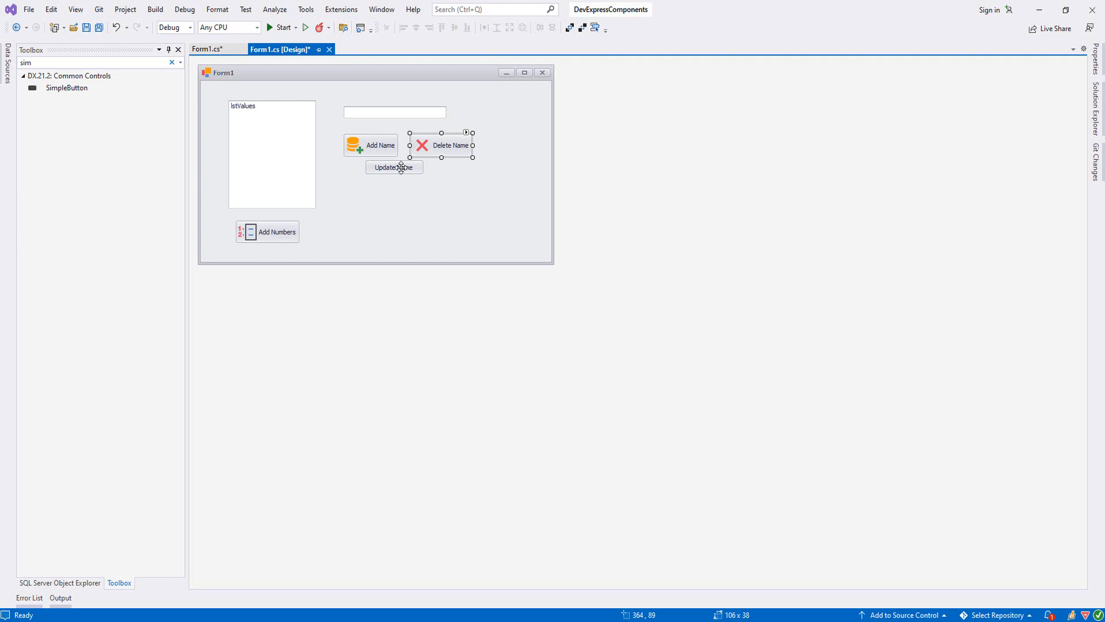
left_click_drag(401, 167, 399, 178)
Give Update Name a refresh icon from the DevExpress raster collection and enlarge it.
left_click(432, 173)
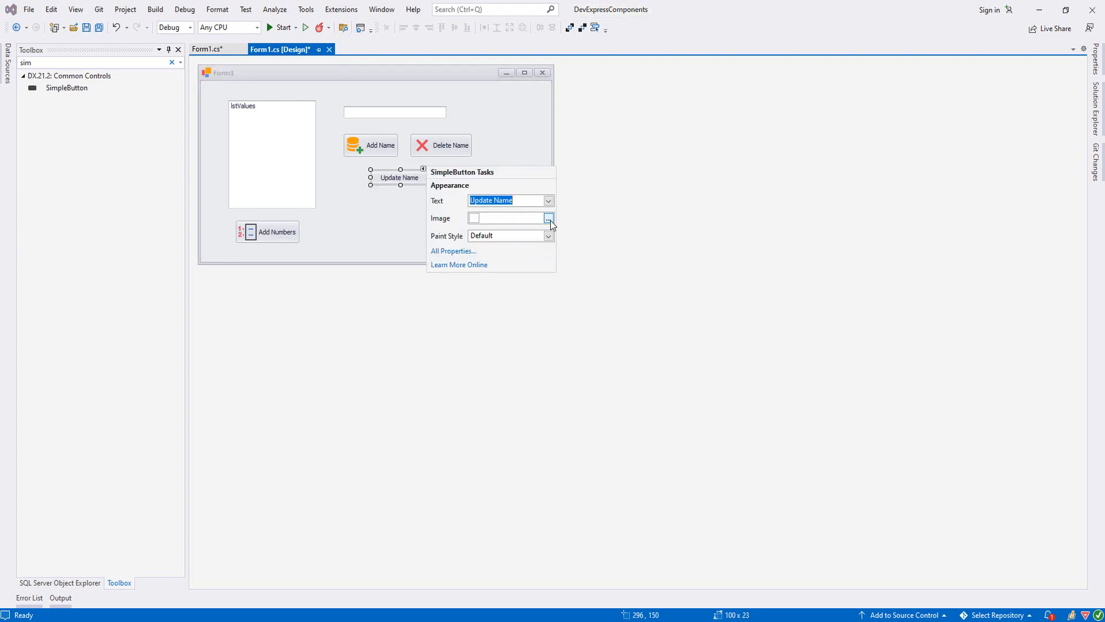
left_click(551, 220)
left_click(461, 165)
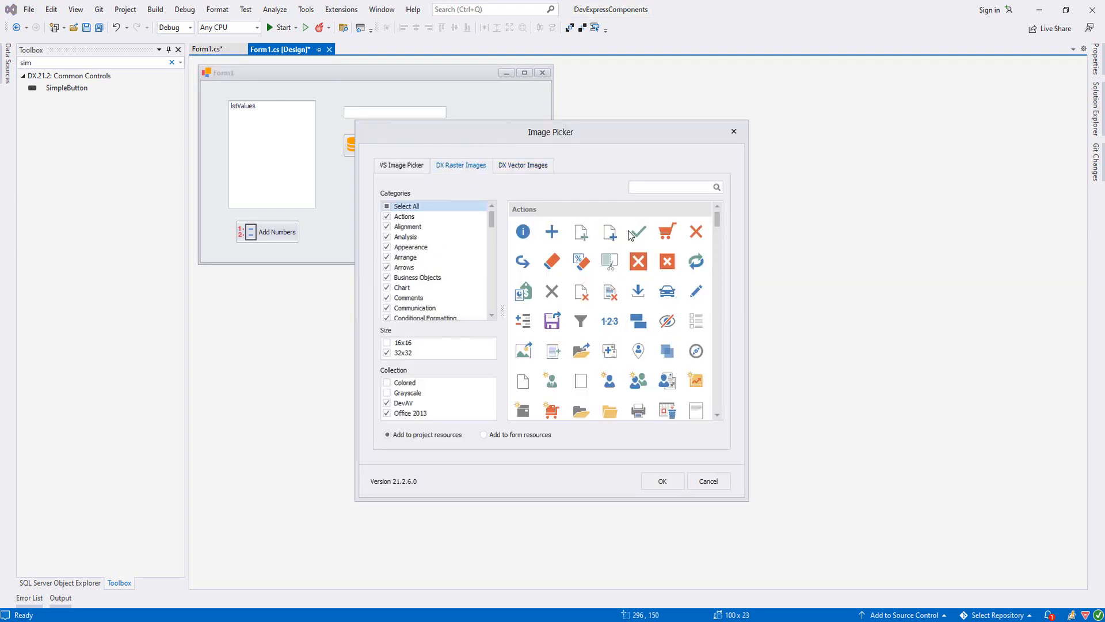
double_click(696, 262)
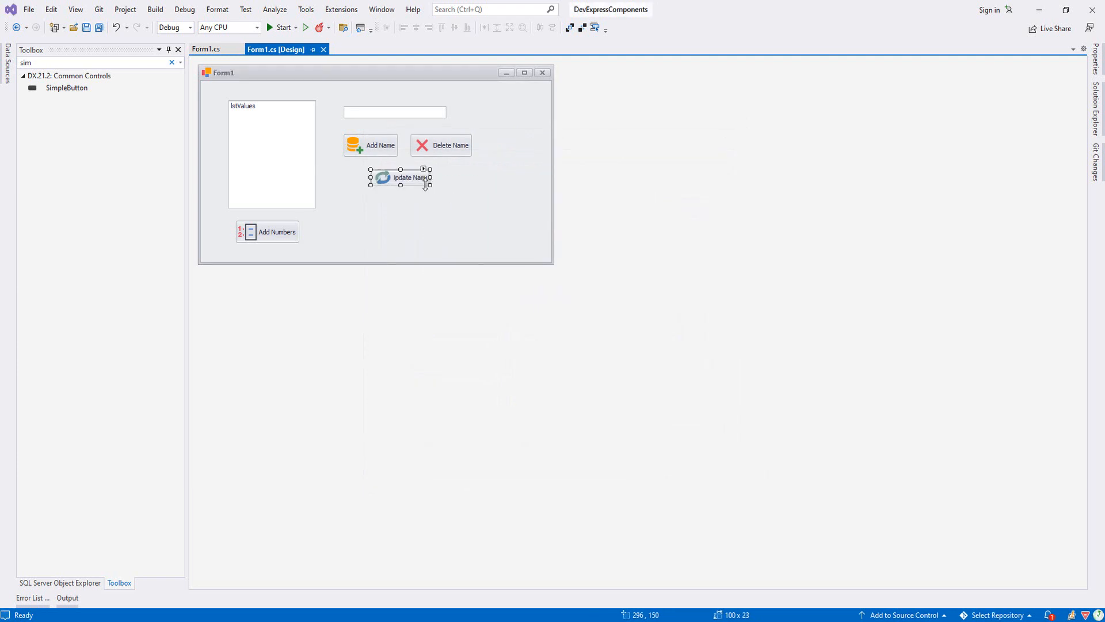
left_click_drag(430, 184, 447, 192)
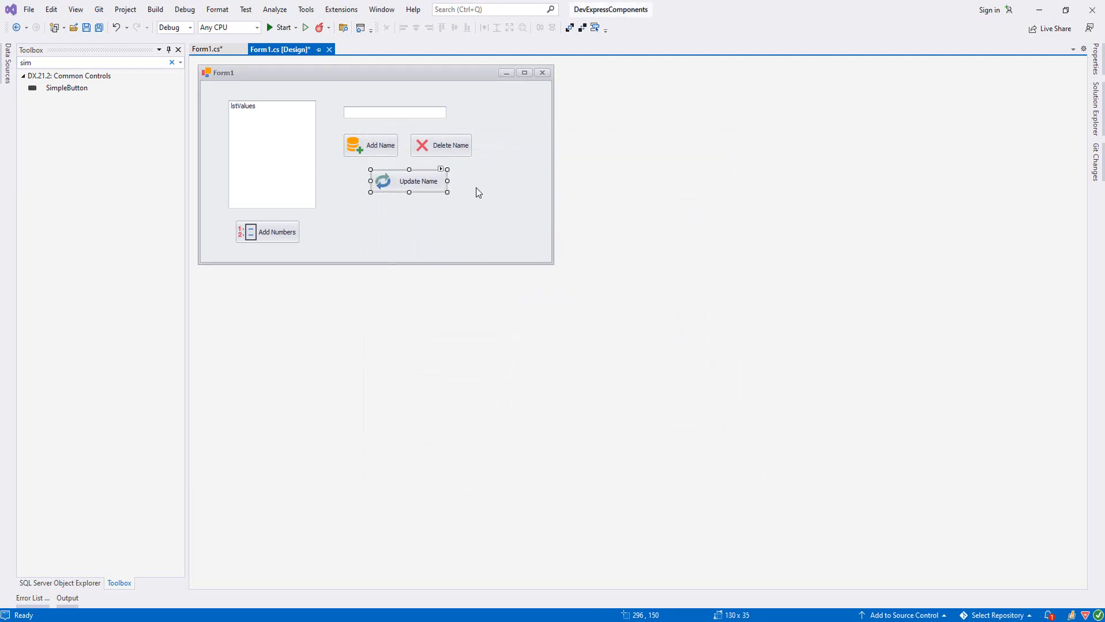
Widen the name text box and shift the text box and three buttons left and down.
left_click(440, 114)
left_click_drag(446, 112, 490, 115)
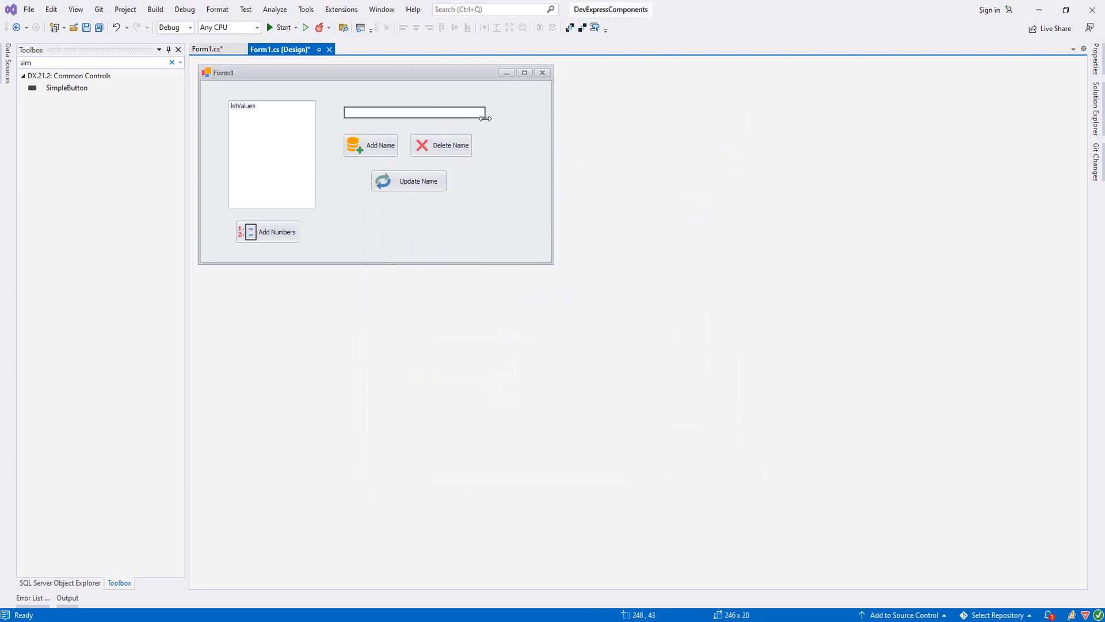
left_click(452, 207)
mouse_move(503, 185)
left_mouse_down()
mouse_move(347, 133)
mouse_move(483, 194)
left_mouse_up()
left_click(341, 100)
left_click_drag(398, 151, 382, 154)
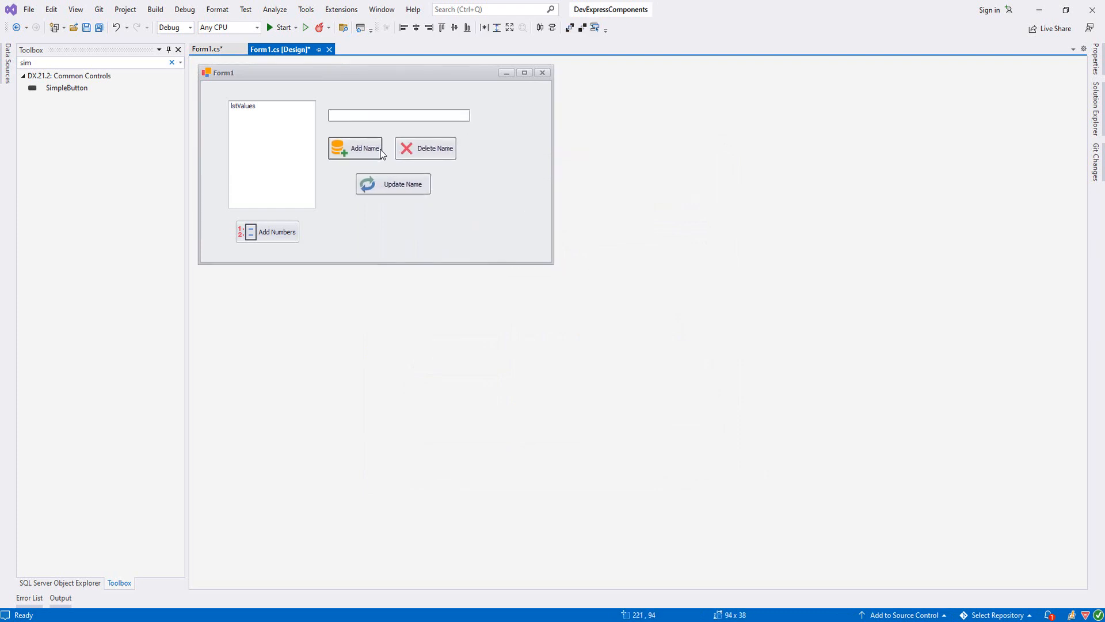
left_click(354, 148)
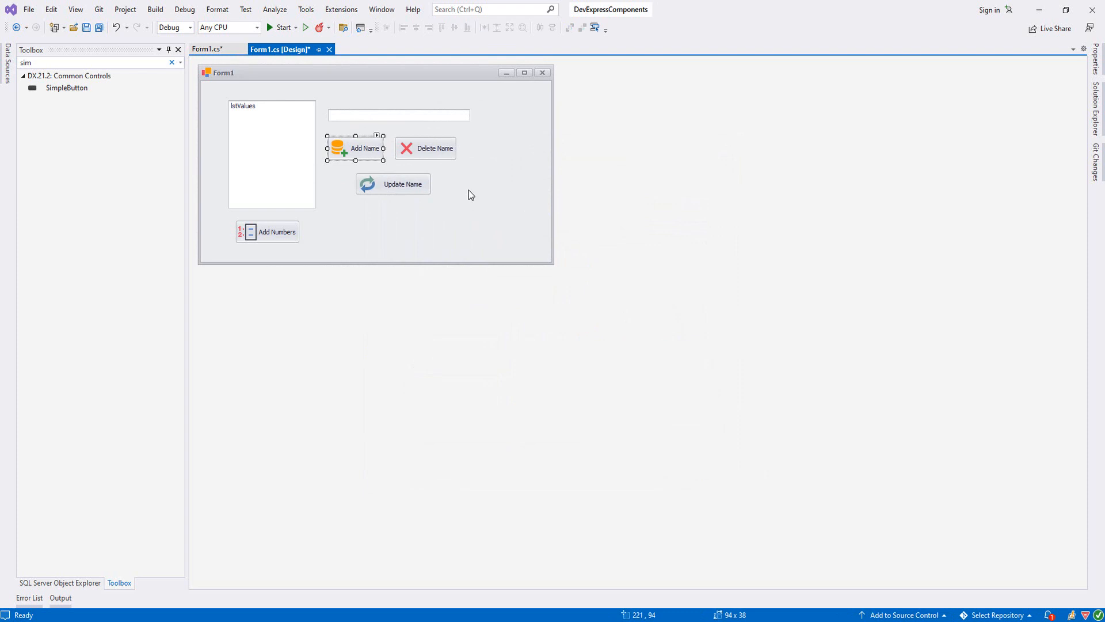
Create btnAddName_Click containing lstValues.Items.Add(txtName.Text); and return to the designer.
double_click(367, 151)
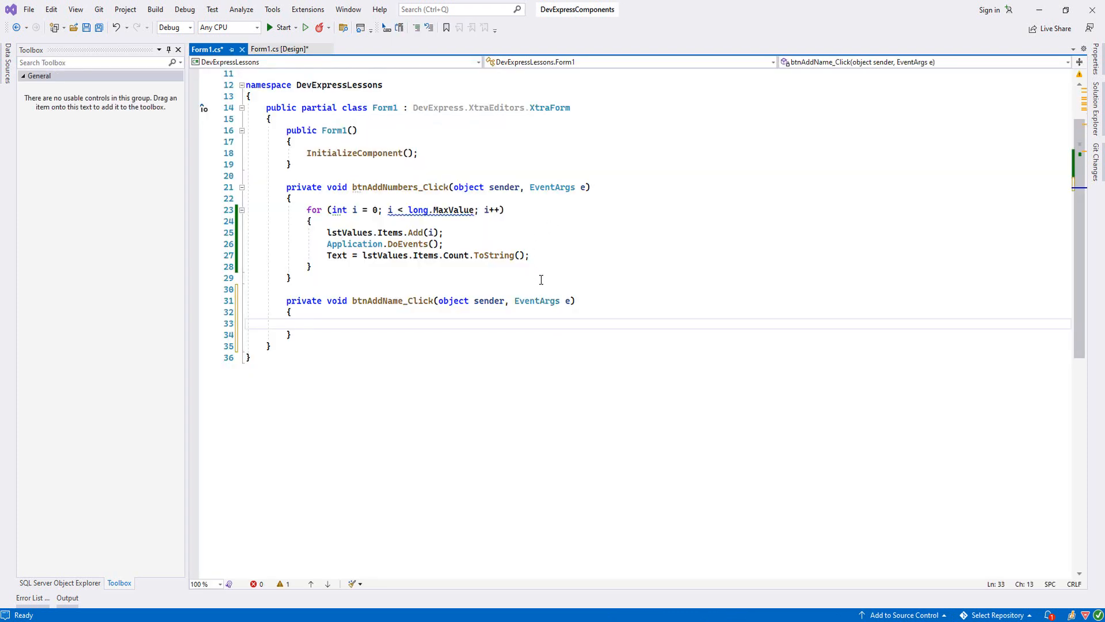
type("ls")
key("Tab")
type(".")
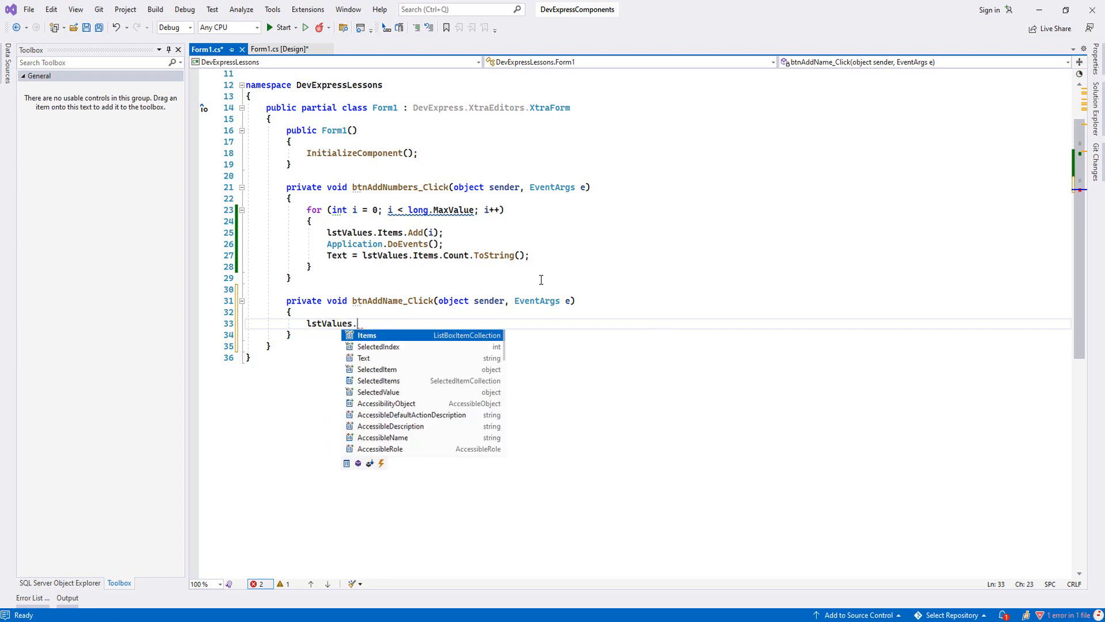
key("Tab")
type(".Ad")
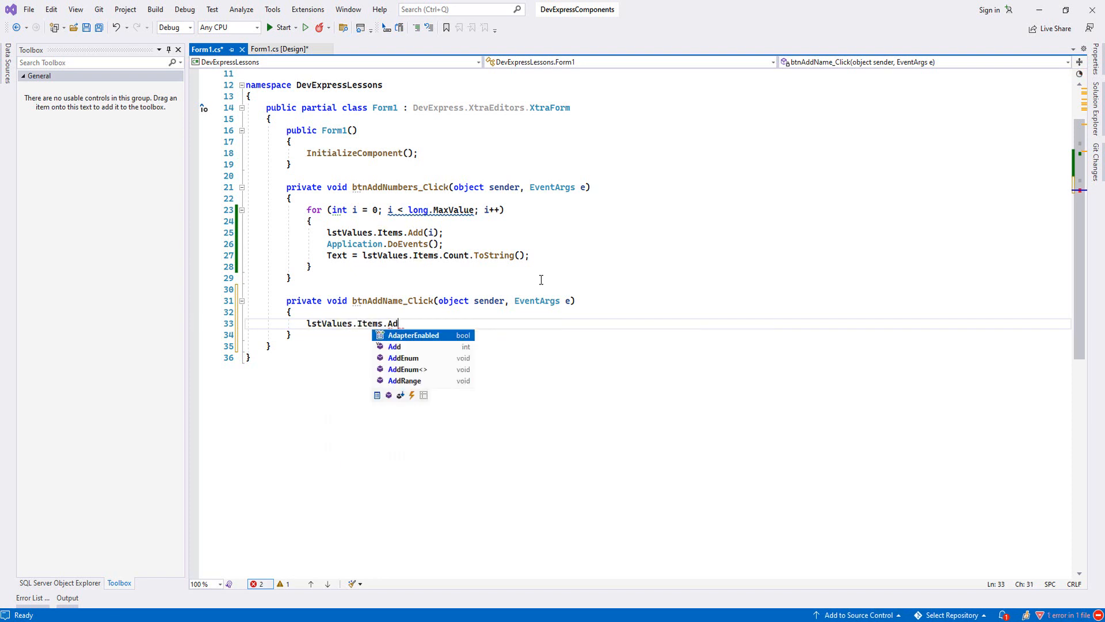
type("d(")
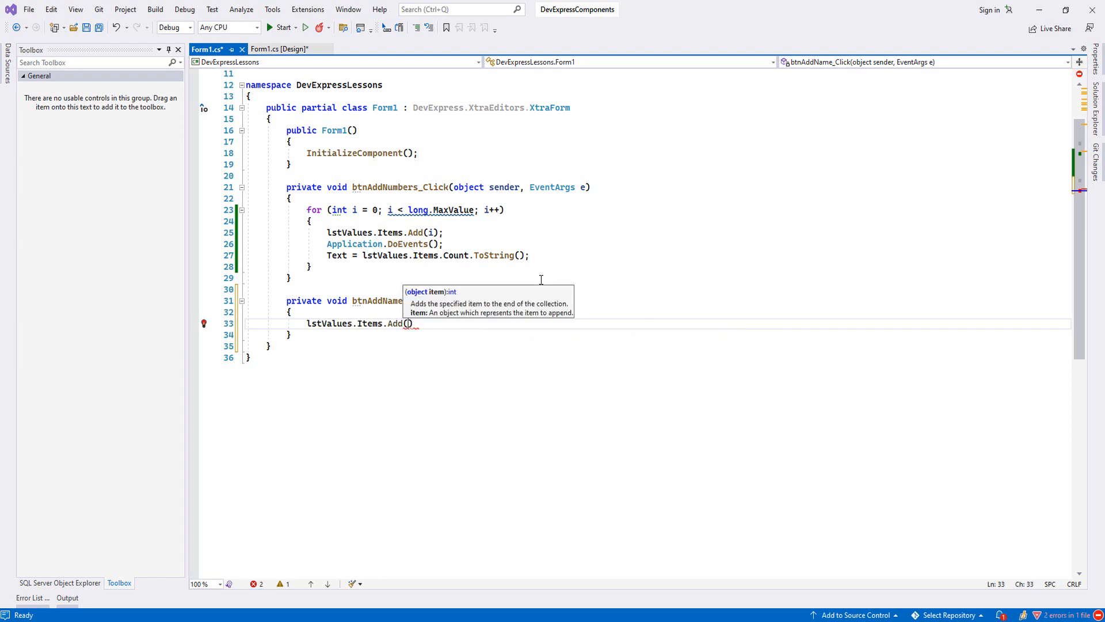
type(");")
key("Left")
key("Left")
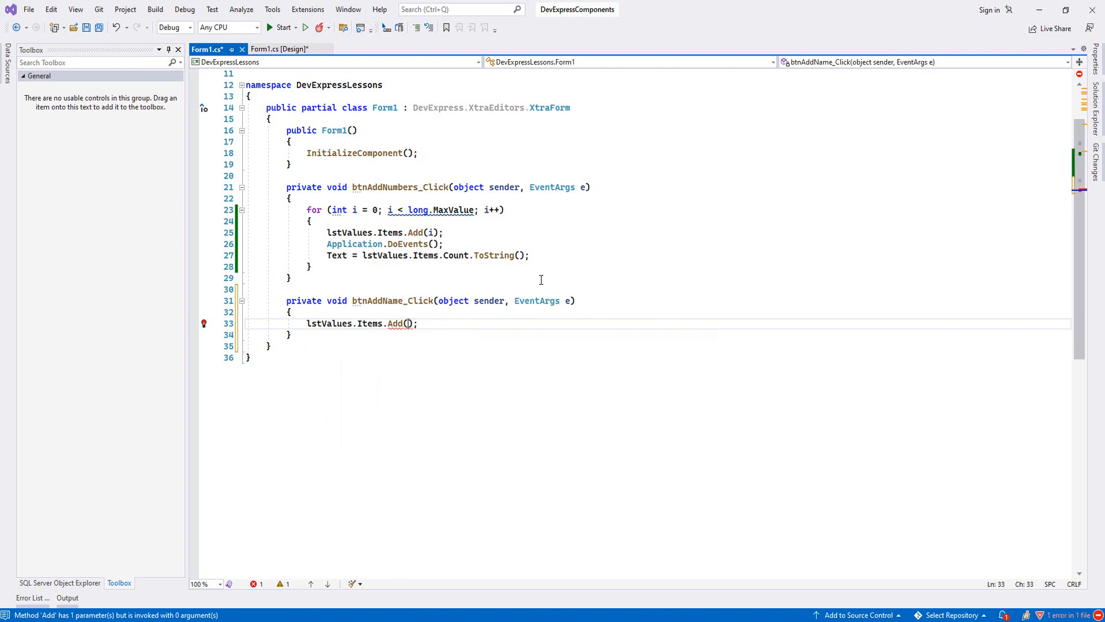
type("t")
key("Escape")
type("xt")
key("Tab")
type(".")
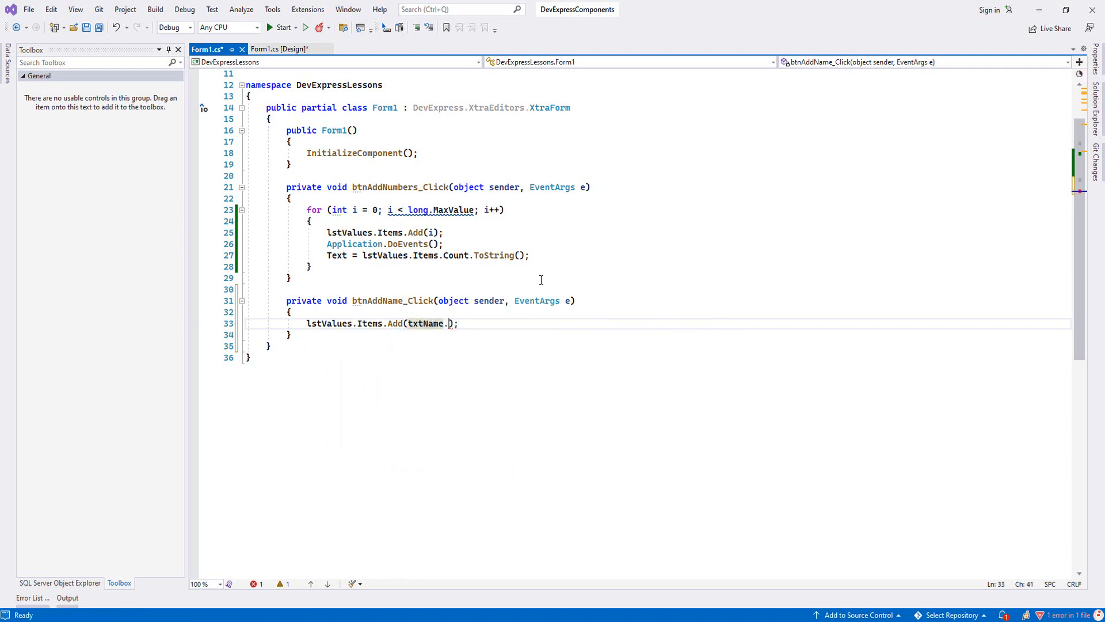
type("Twe")
key("BackSpace")
type("e")
key("Tab")
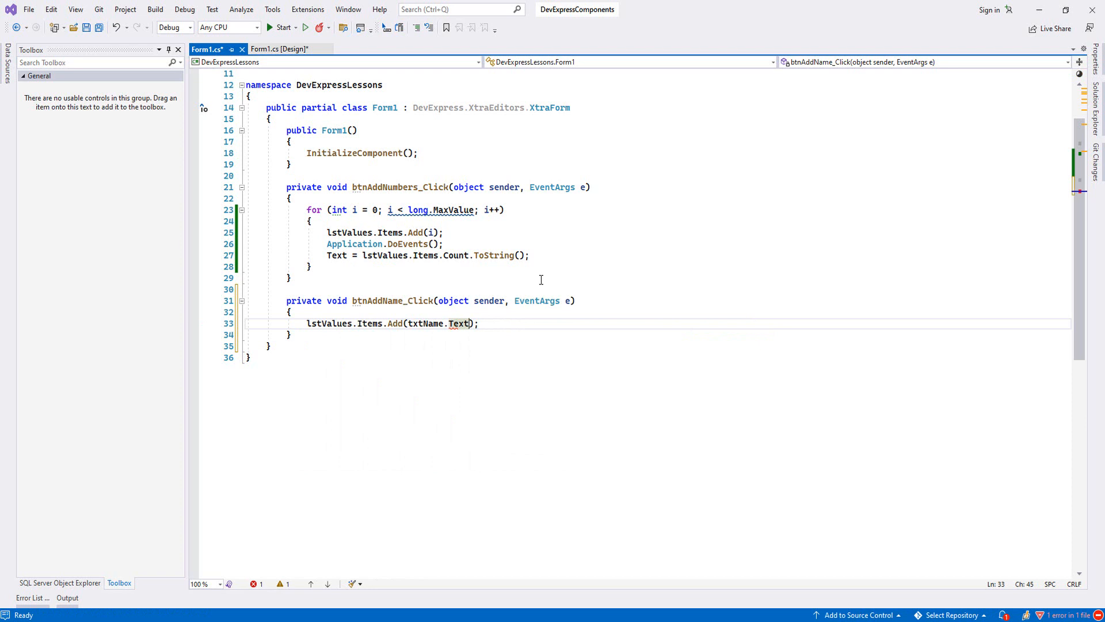
key("End")
left_click(277, 50)
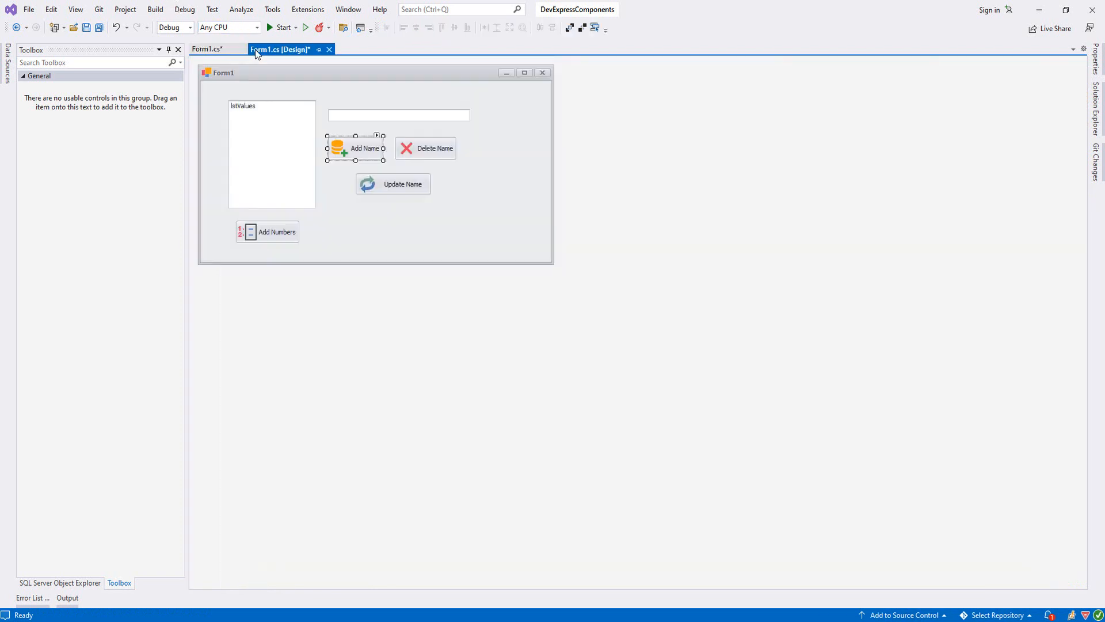
Run the form with F5 and add Ahmet then Hamdi to the list via Add Name.
key("F5")
type("Ahme")
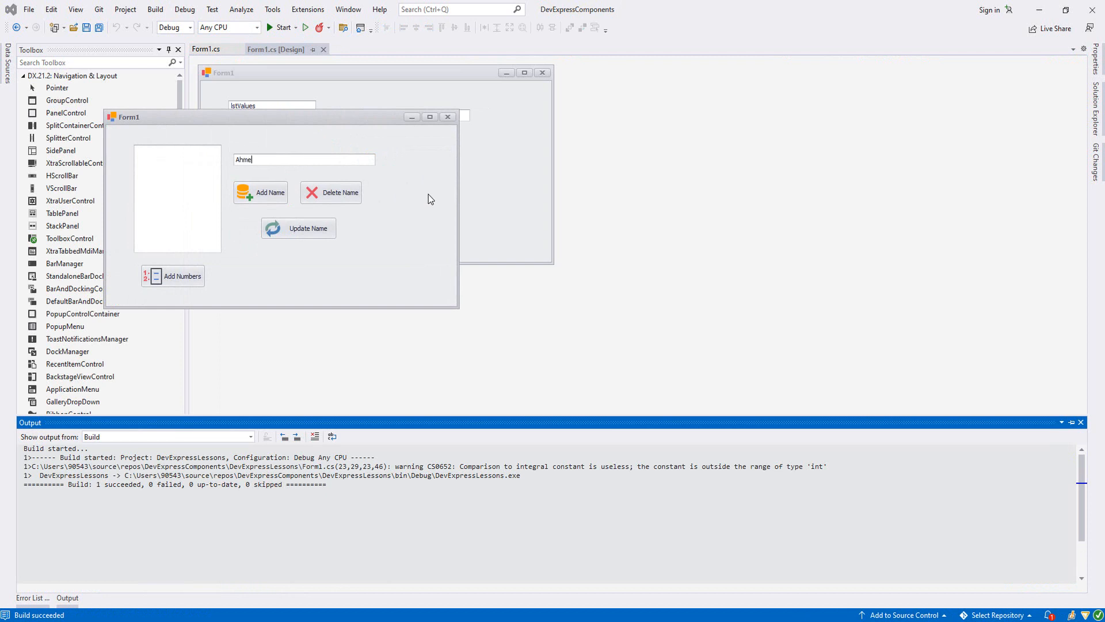
type("t")
left_click(261, 192)
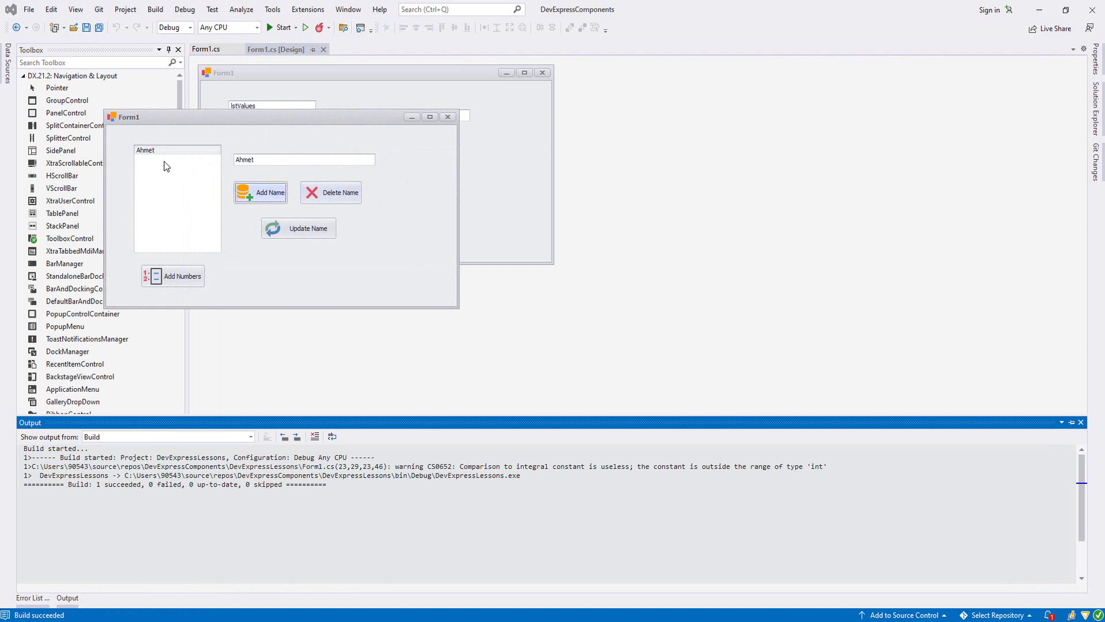
double_click(273, 160)
type("Hamdui")
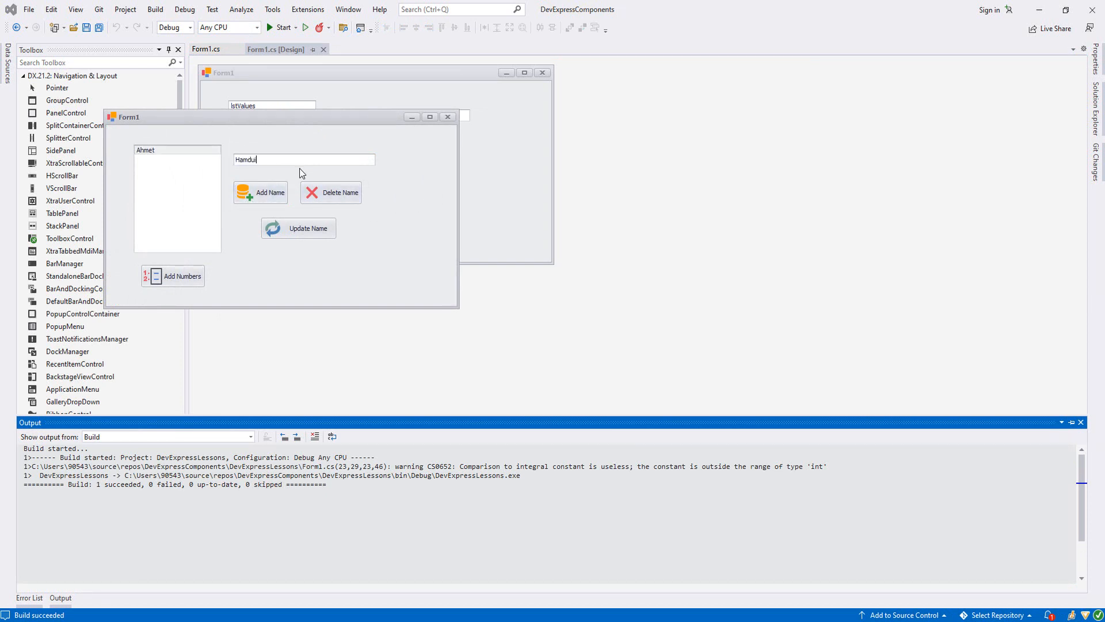
key("BackSpace")
key("BackSpace")
key("BackSpace")
type("di")
left_click(270, 192)
left_click(179, 165)
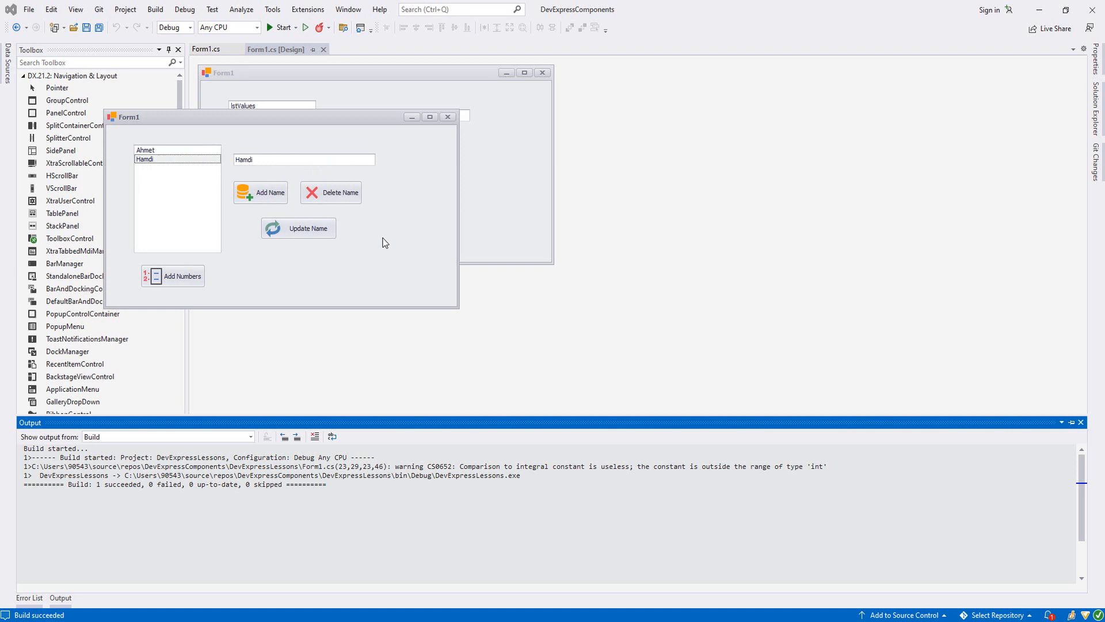
Close the running form, create btnDeleteName_Click with lstValues.Items.Remove(txtName.Text); and return to the designer.
left_click(447, 117)
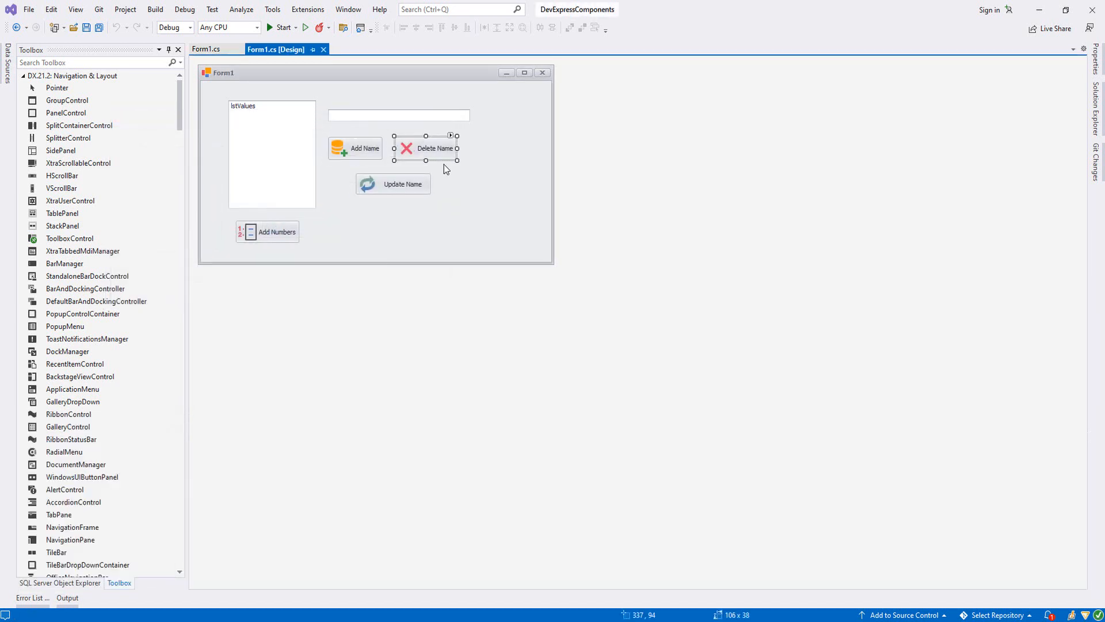
left_click(436, 148)
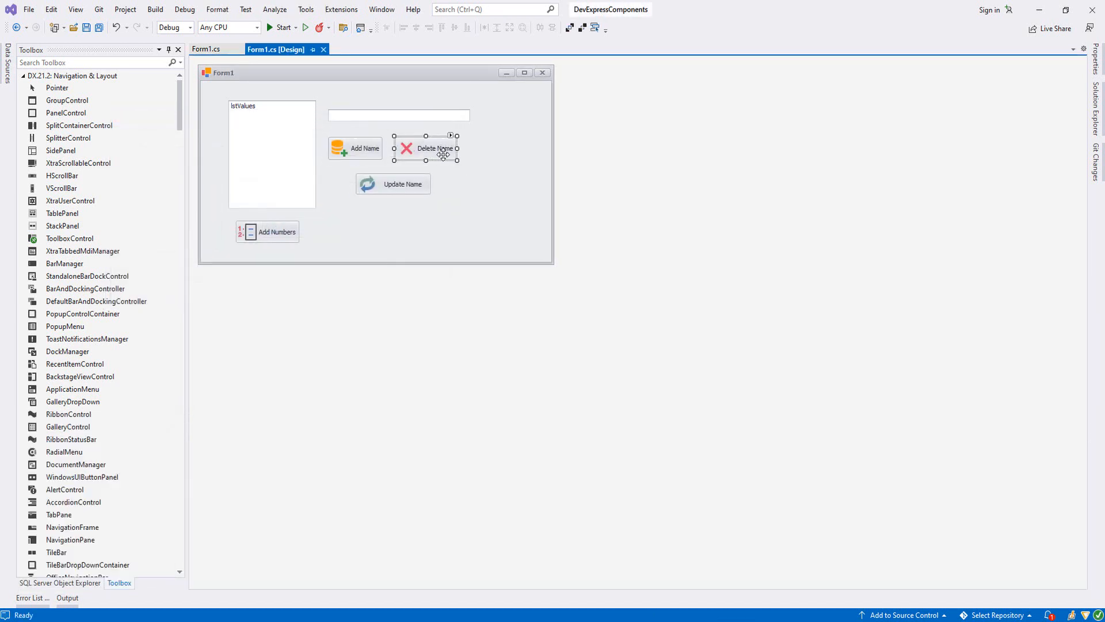
double_click(442, 152)
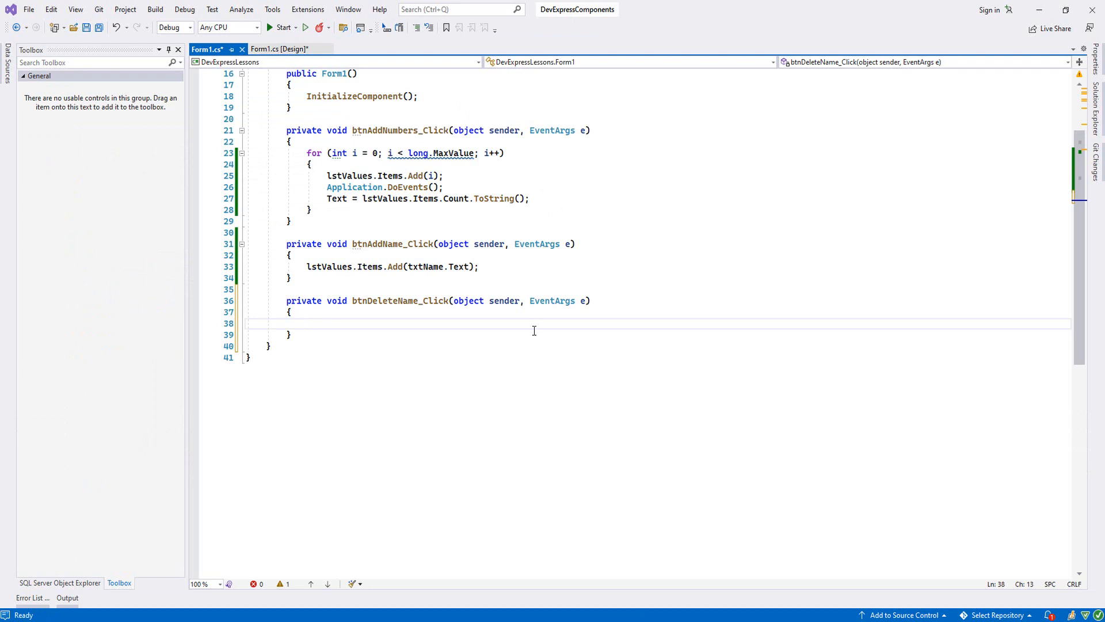
type("ls")
key("Tab")
type(".")
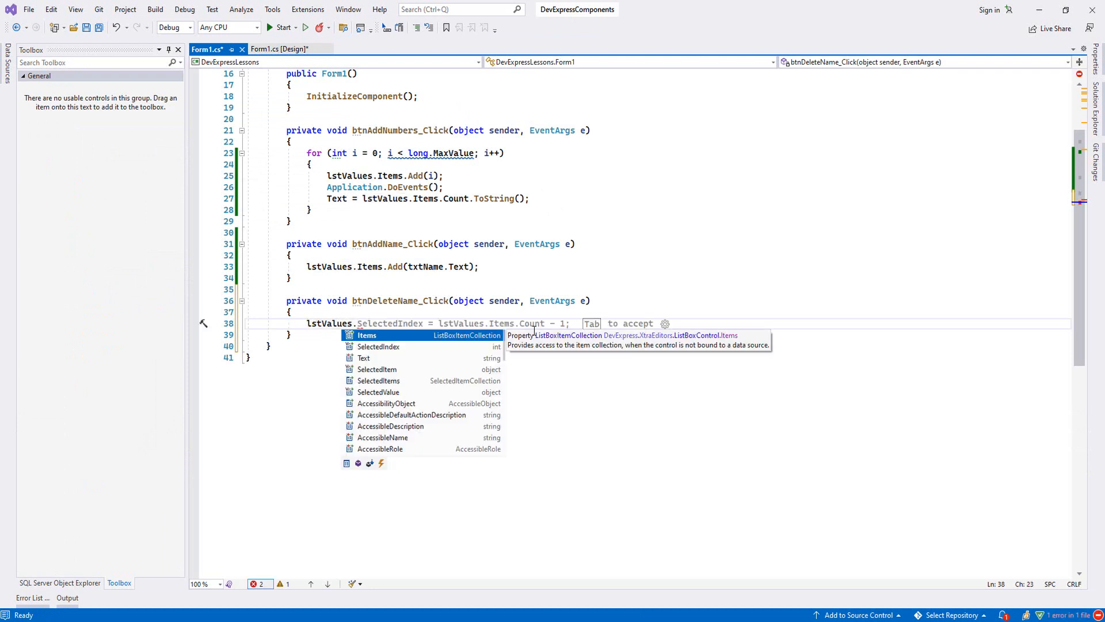
key("Tab")
type(".RT")
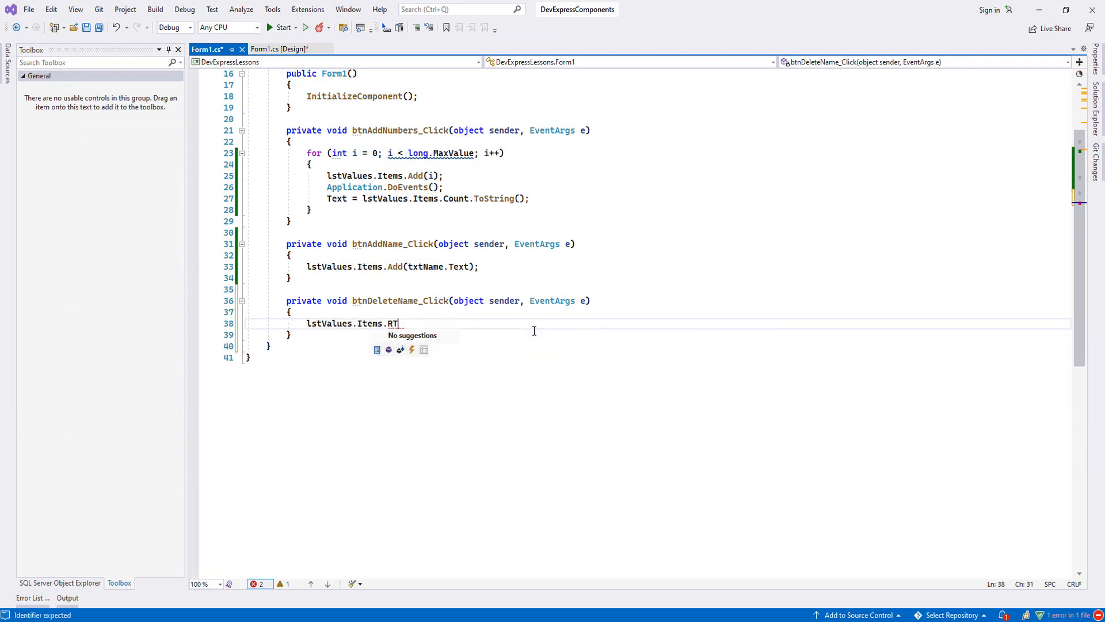
key("BackSpace")
type("e")
key("Tab")
type("(")
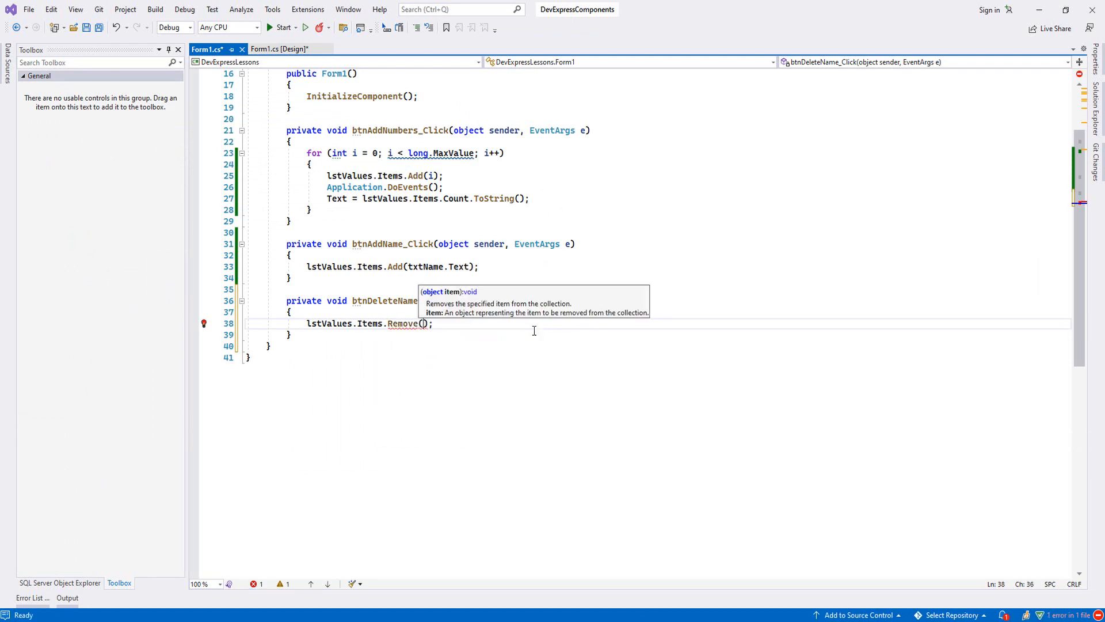
type("txt")
key("Tab")
type(".T")
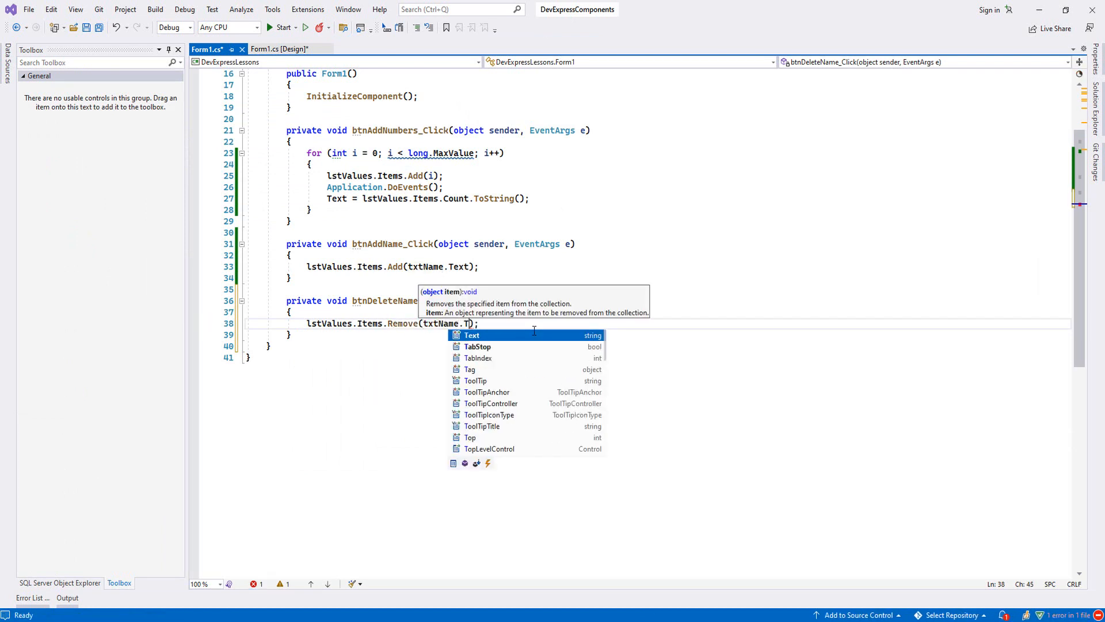
key("Tab")
left_click(281, 49)
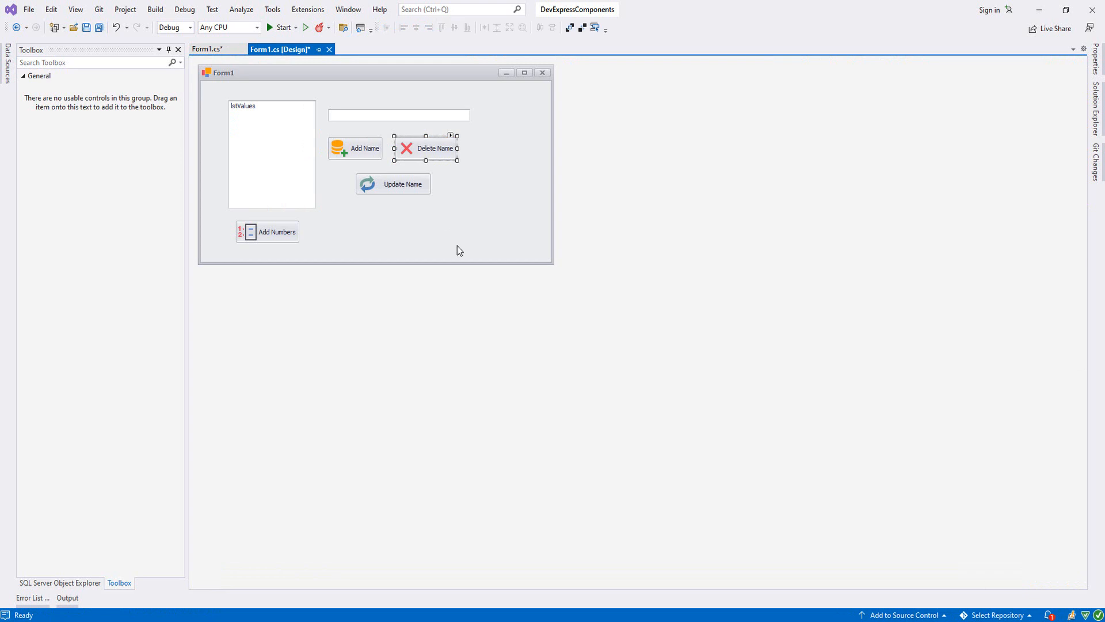
Start lstValues.Items[ in btnUpdateName_Click, checking the list box's name in the designer.
left_click(401, 184)
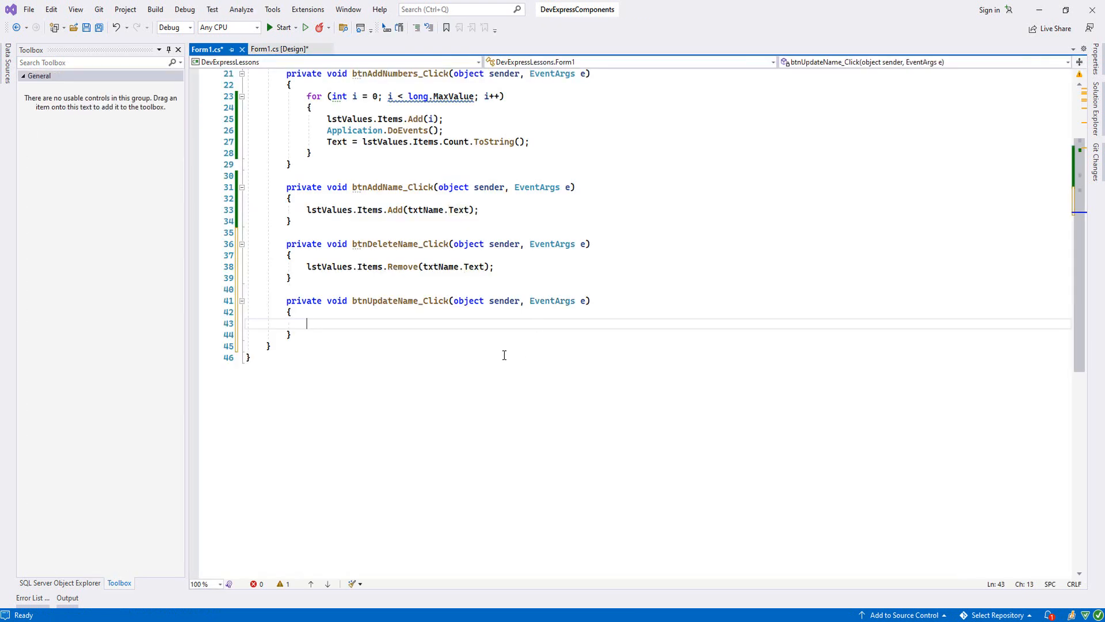
type("ls")
key("Tab")
type(".")
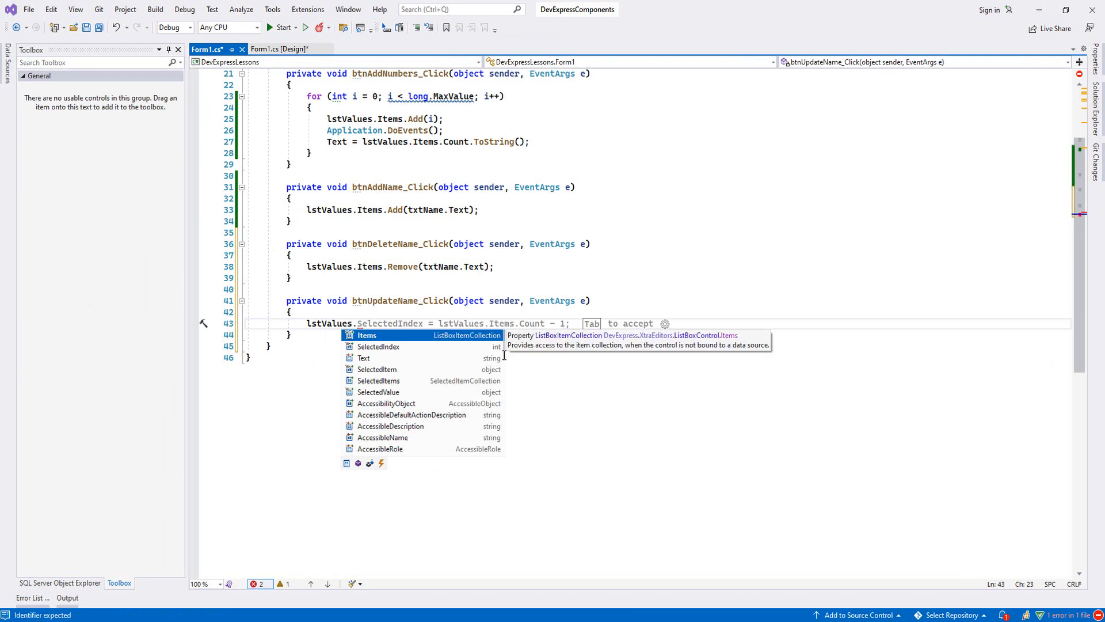
key("Tab")
type("[")
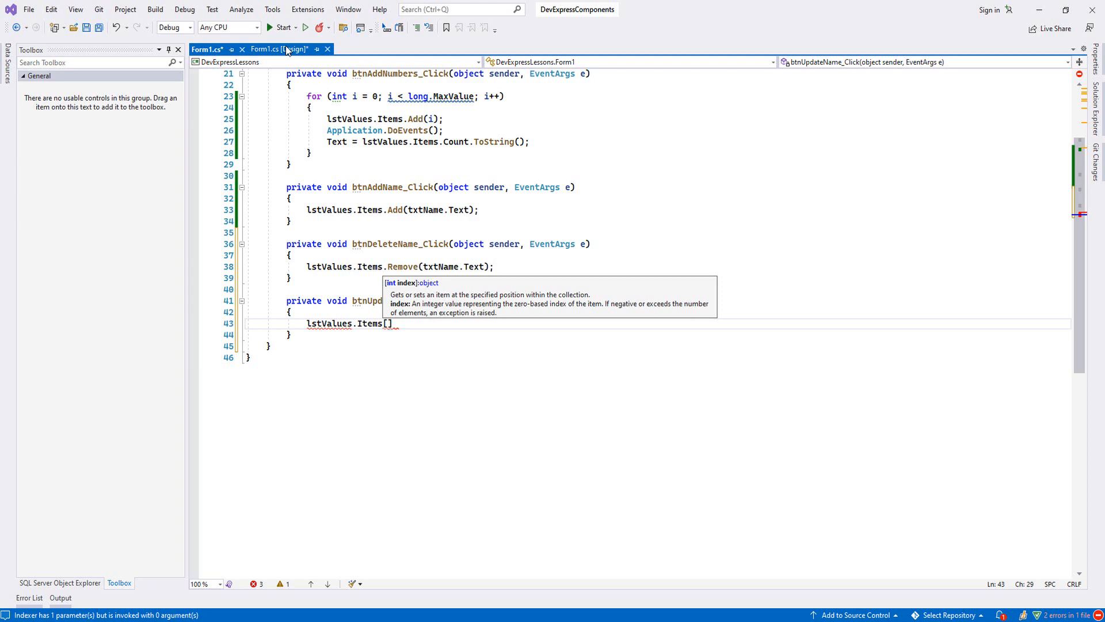
key("ctrl+Tab")
key("ctrl+Tab")
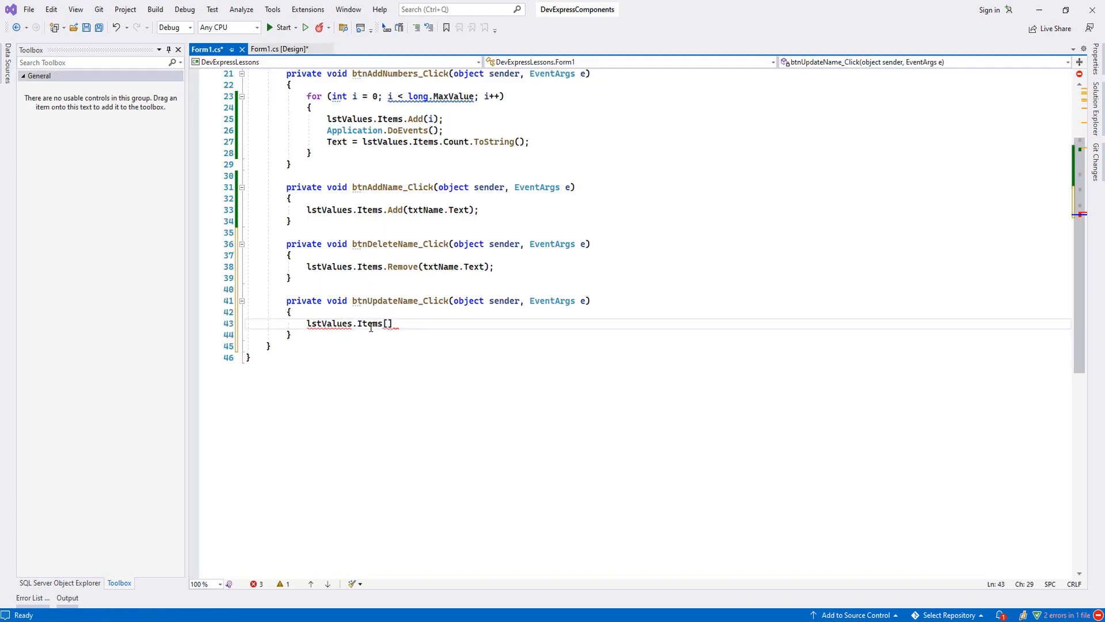
left_click(279, 50)
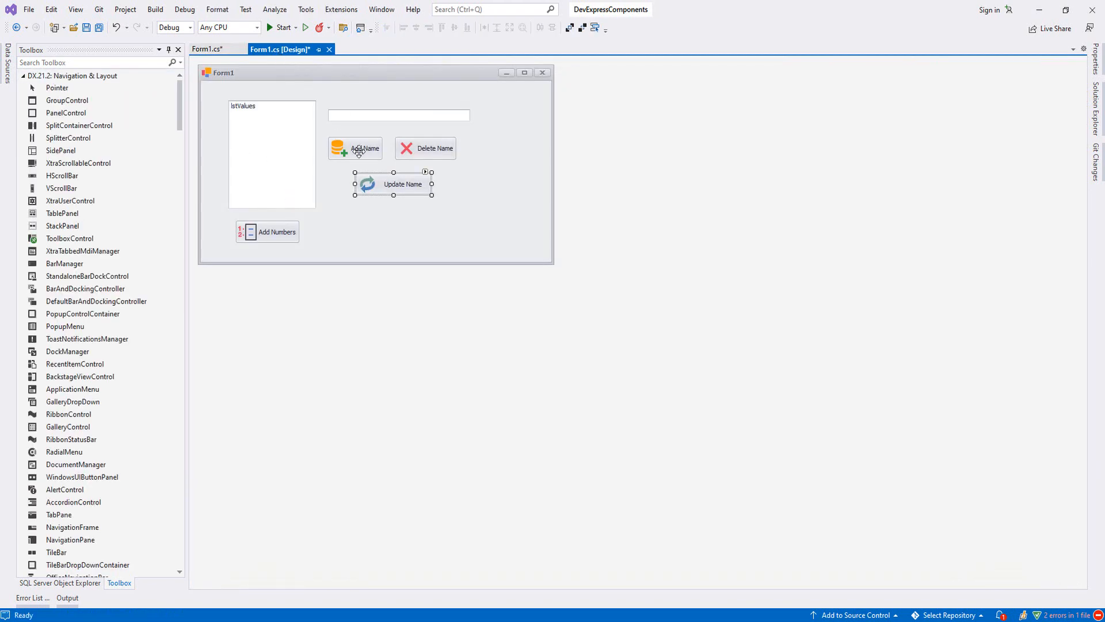
left_click(258, 119)
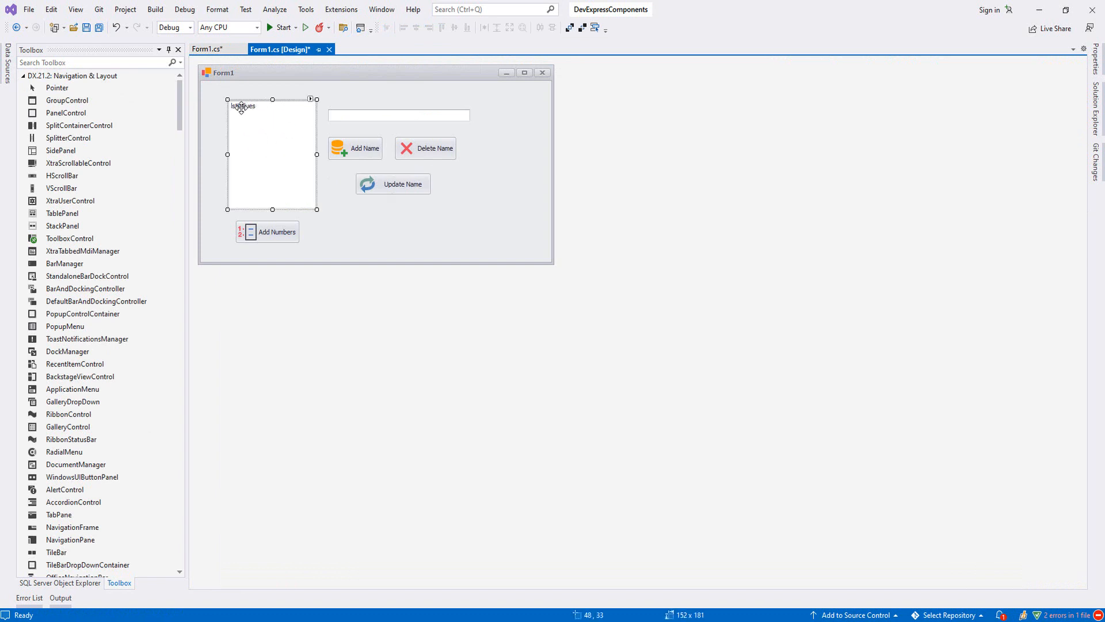
left_click(207, 48)
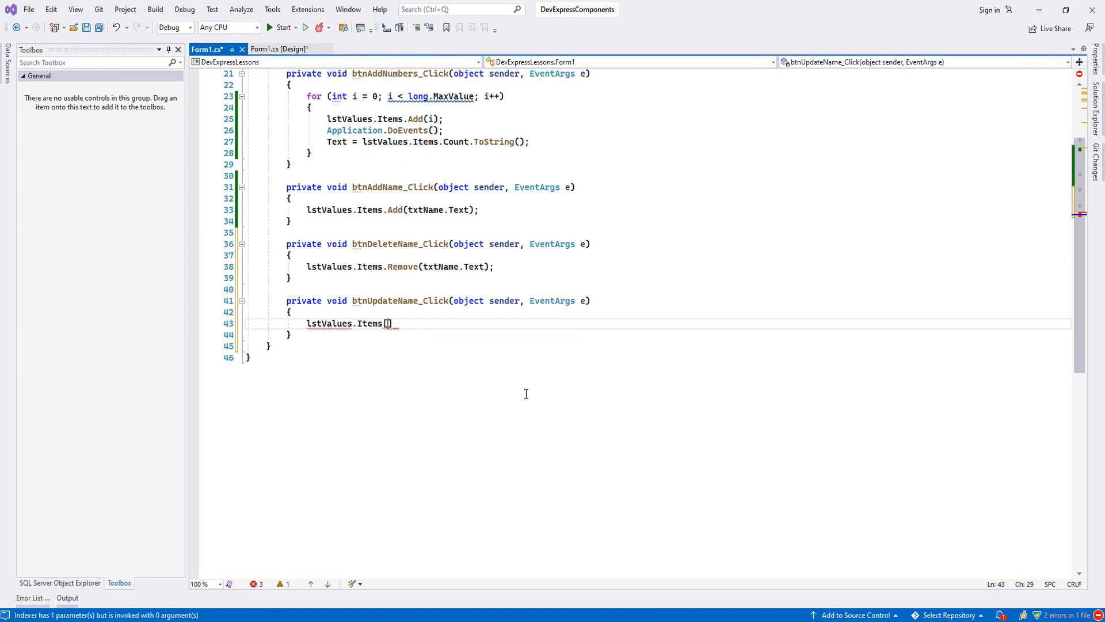
type("lstValues.S")
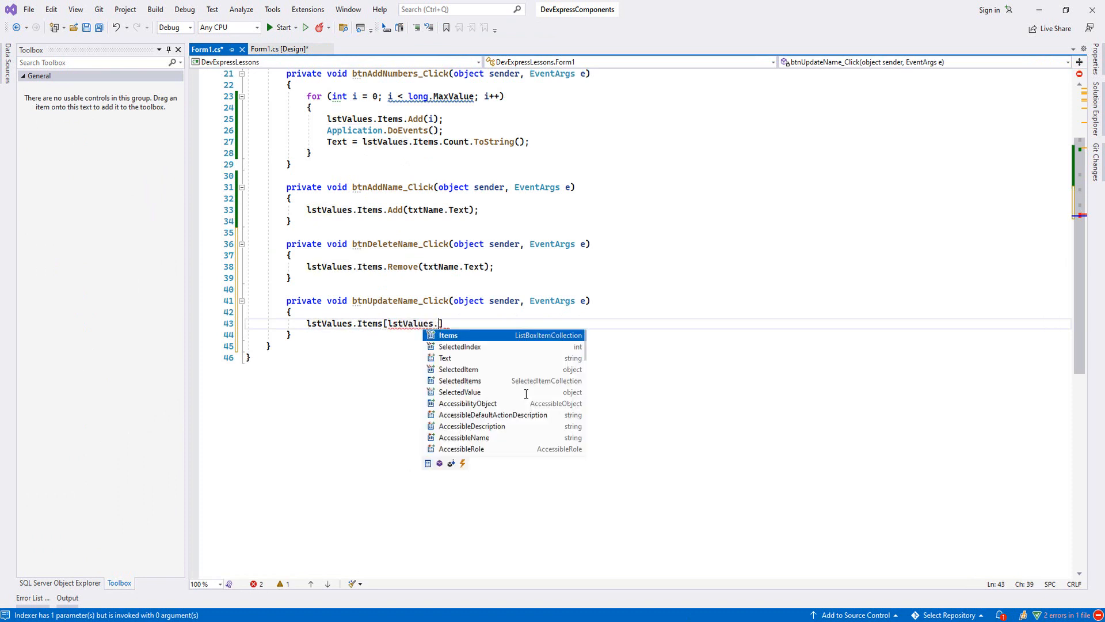
type("ele")
Complete lstValues.Items[lstValues.SelectedIndex] = txtName.Text; then build and launch the form.
key("Tab")
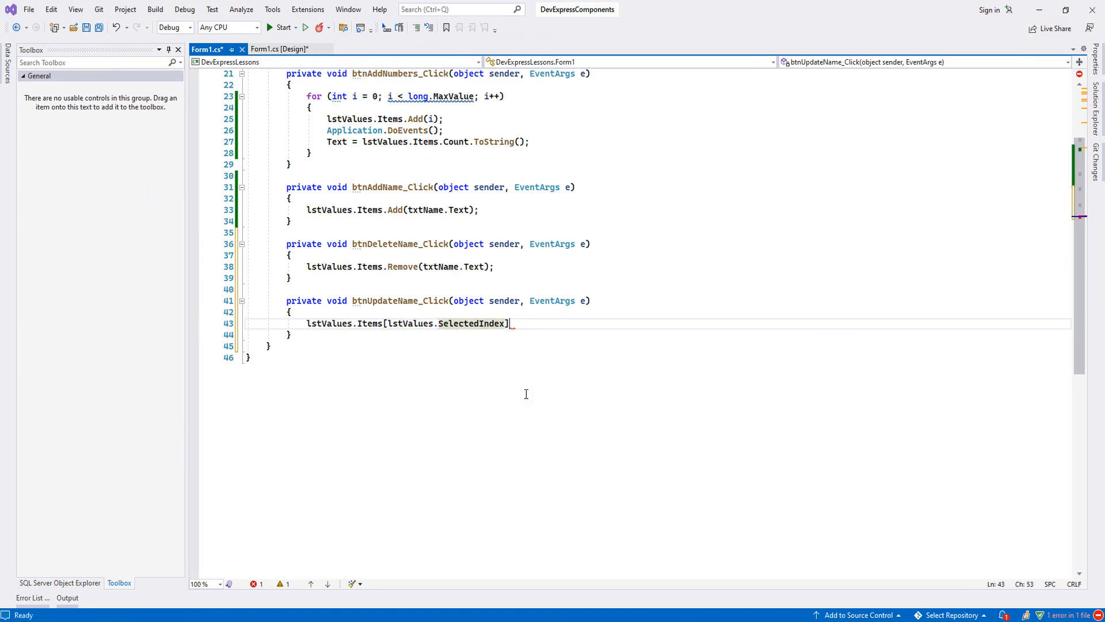
type("] = txt")
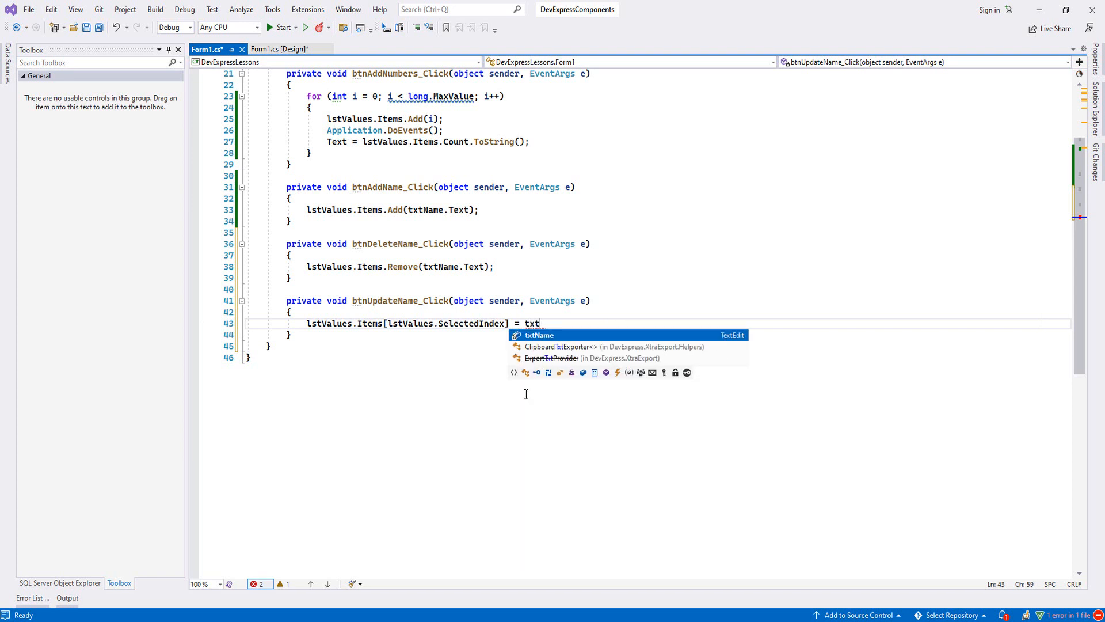
key("Tab")
type(".Te")
key("Tab")
type(";")
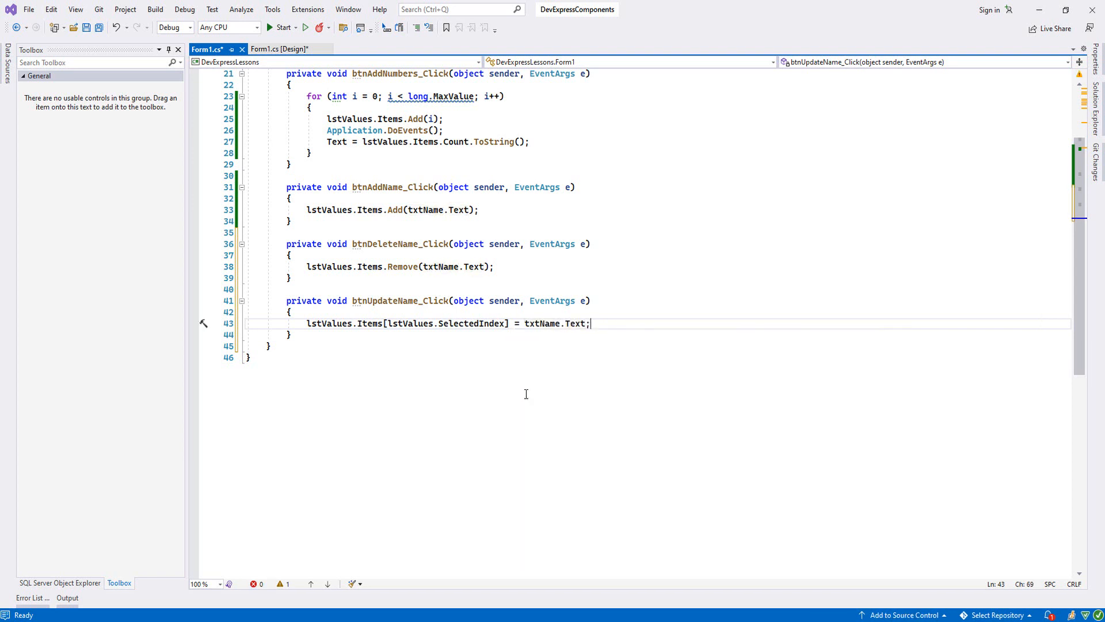
left_click(277, 49)
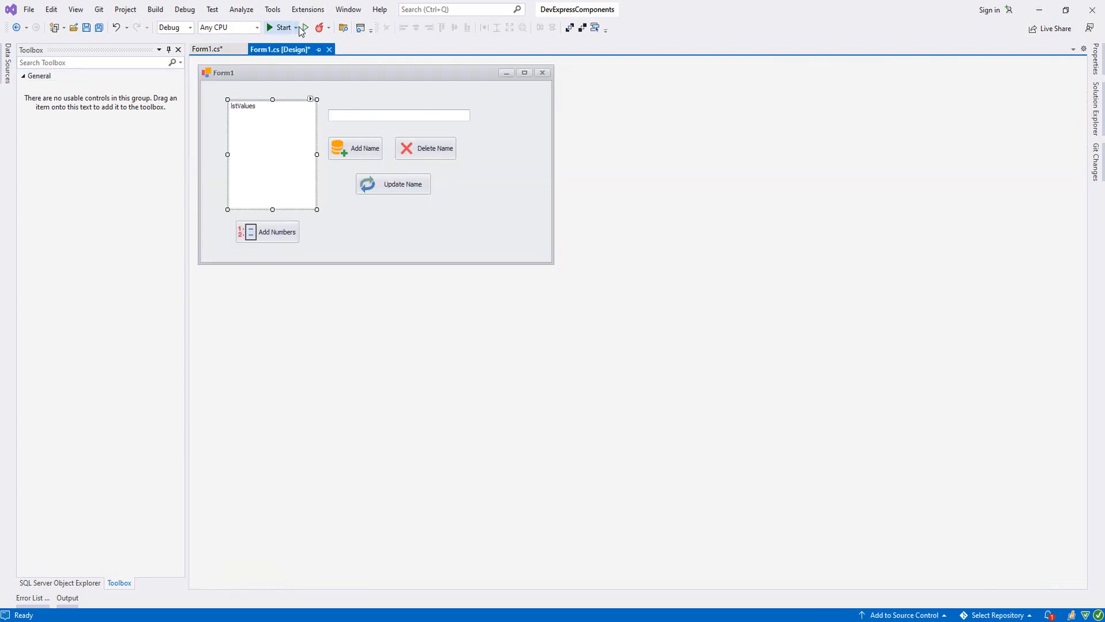
left_click(278, 28)
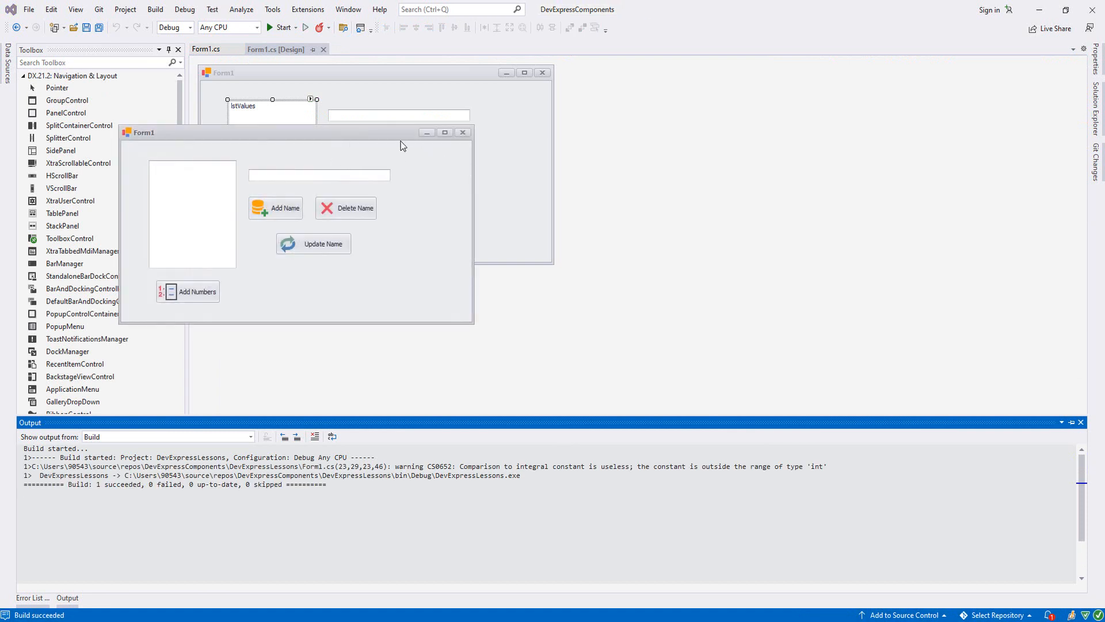
Reposition the running form and add four names to the list with Add Name.
left_click_drag(400, 141, 613, 158)
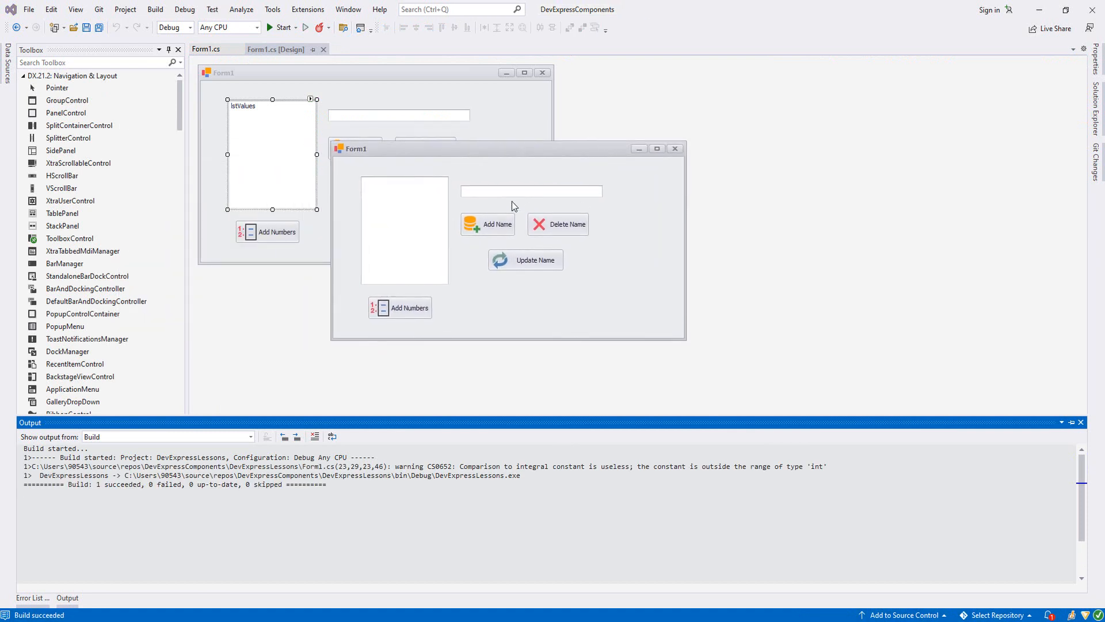
type("Ahmet")
left_click(488, 224)
double_click(505, 190)
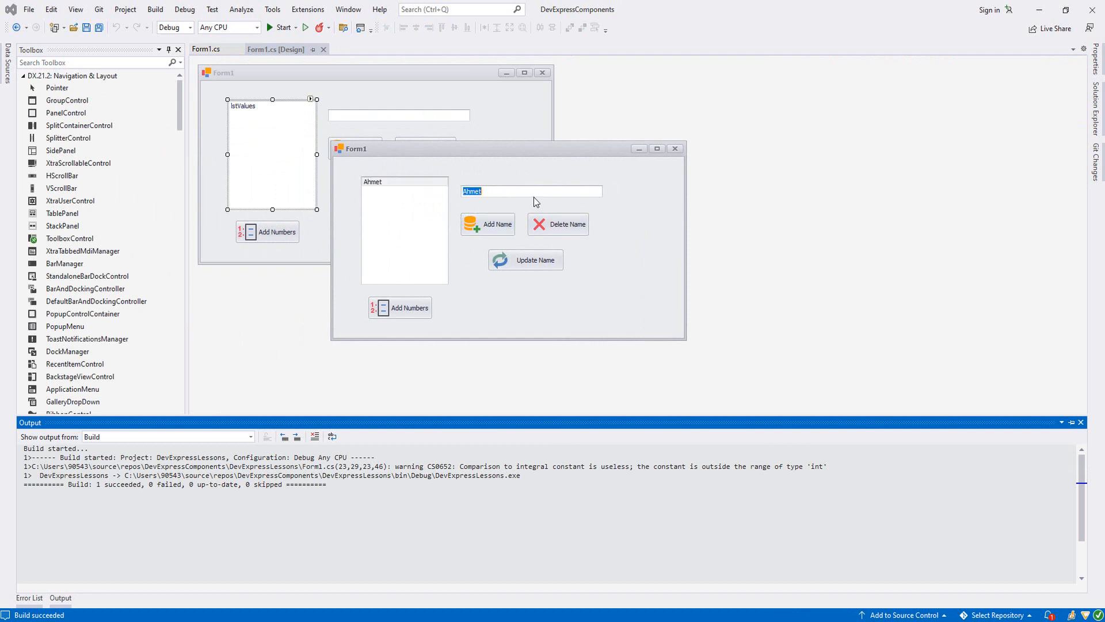
type("Jack")
left_click(488, 224)
double_click(497, 194)
type("David")
left_click(488, 225)
double_click(514, 191)
type("Cihan")
left_click(497, 224)
Select list entries, delete the text box's name with Delete Name, then close the running form.
left_click(385, 199)
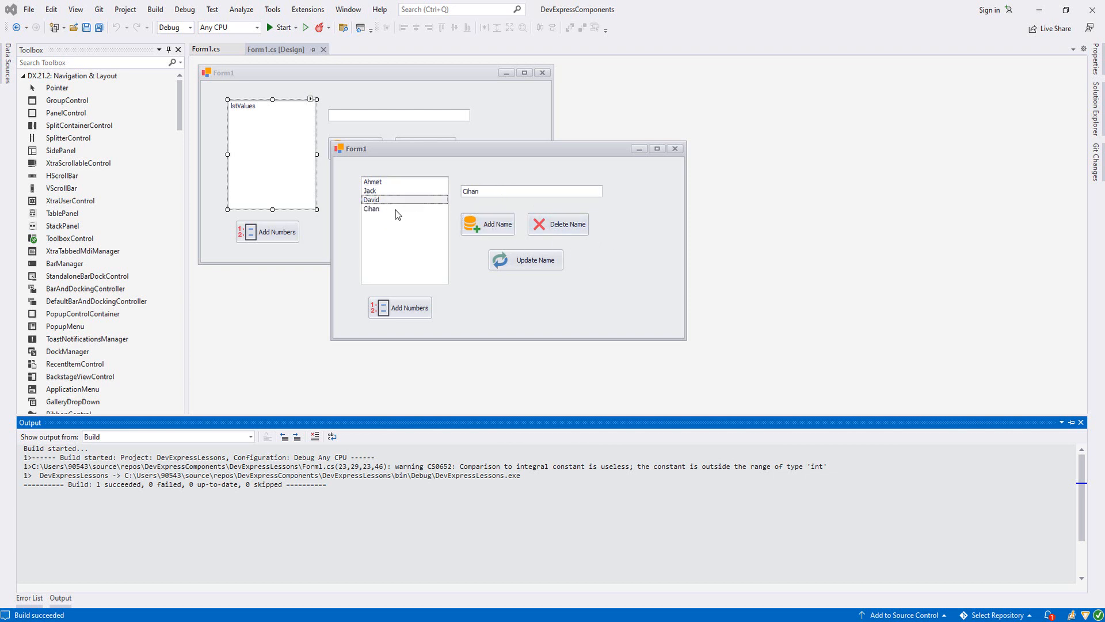
left_click(400, 191)
left_click(393, 201)
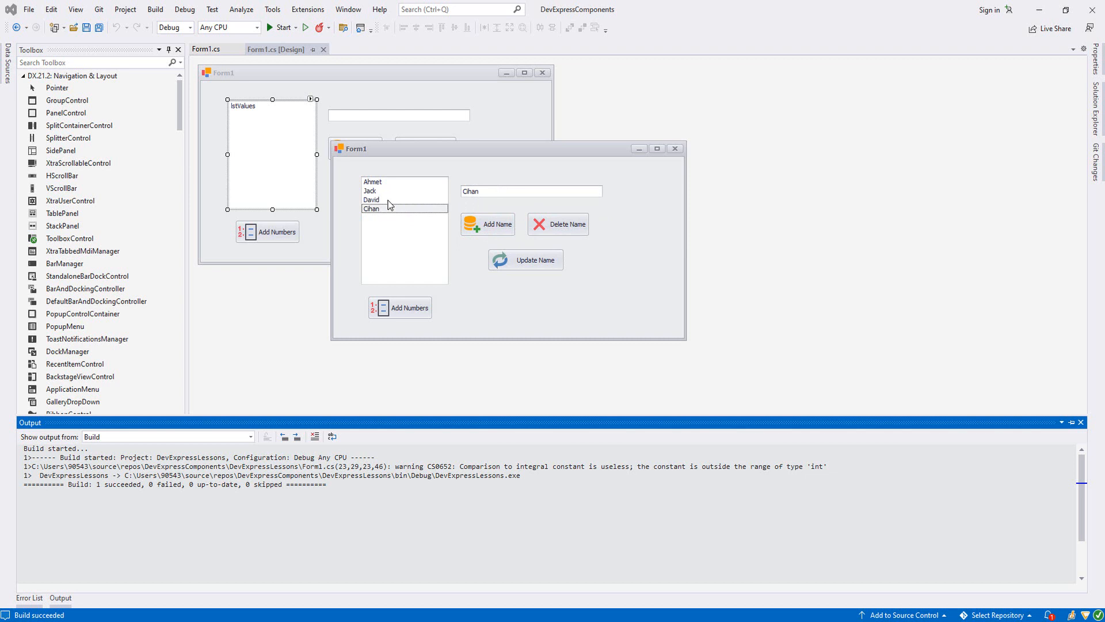
left_click(573, 227)
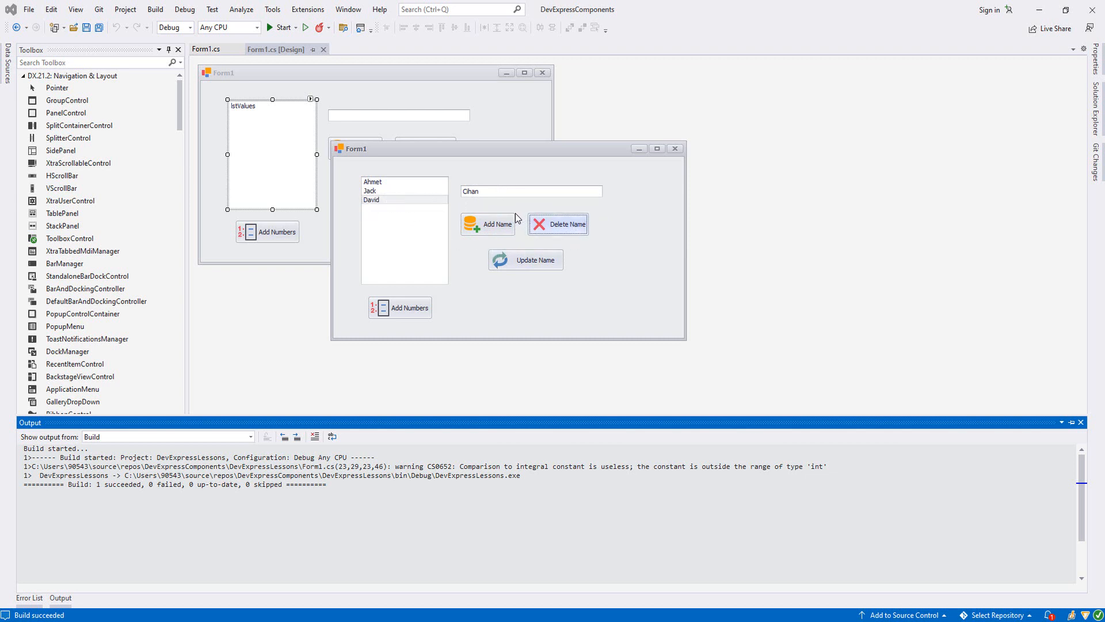
left_click(394, 201)
left_click(382, 191)
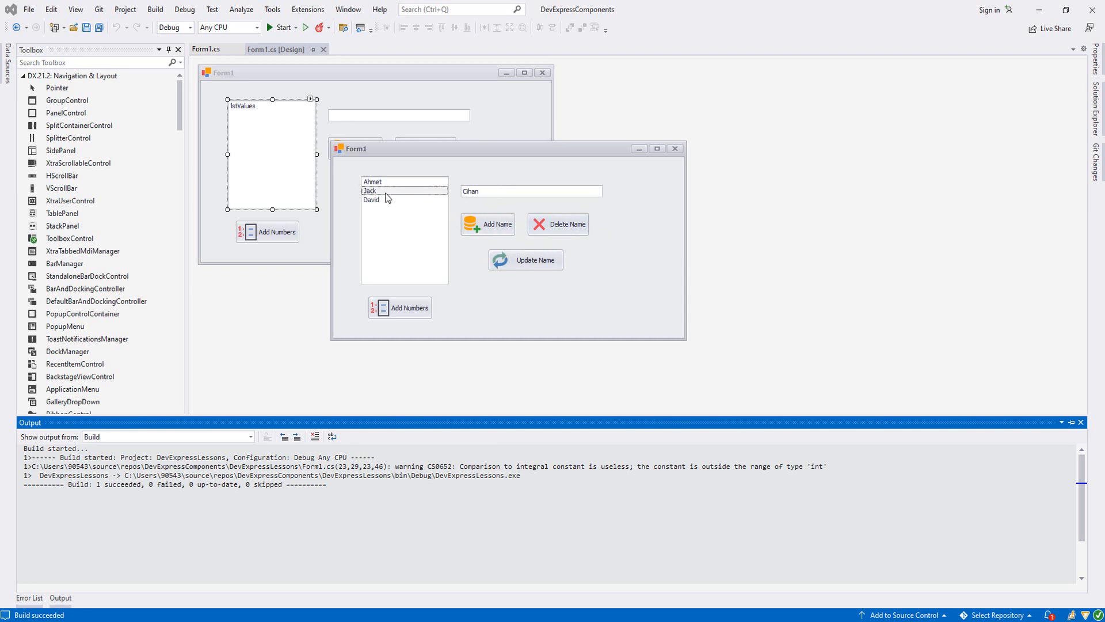
left_click(561, 226)
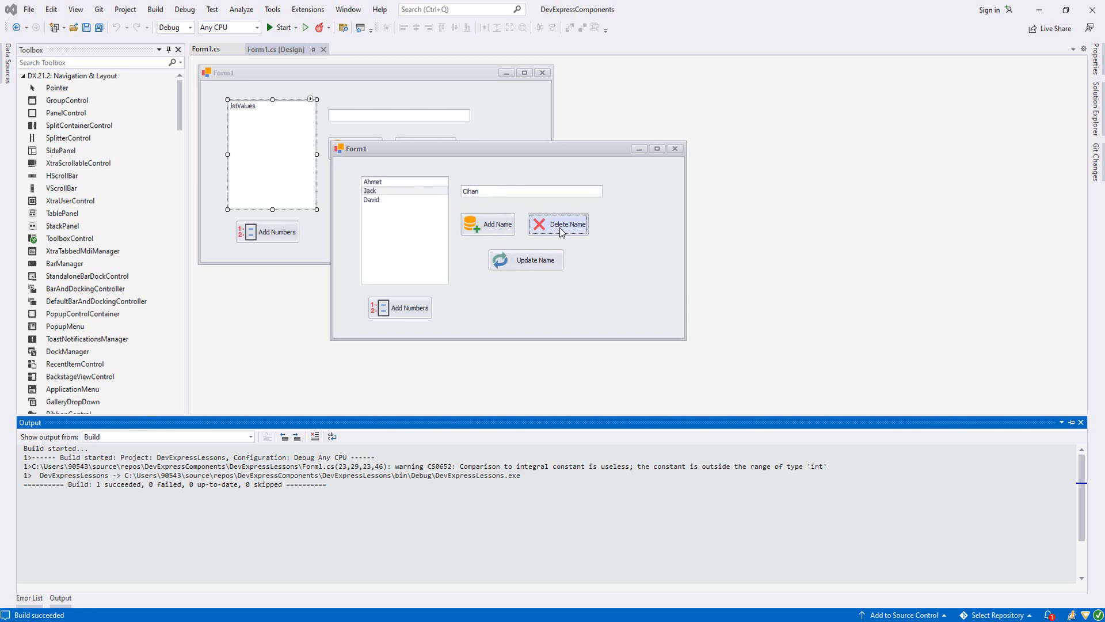
left_click(381, 191)
left_click(674, 149)
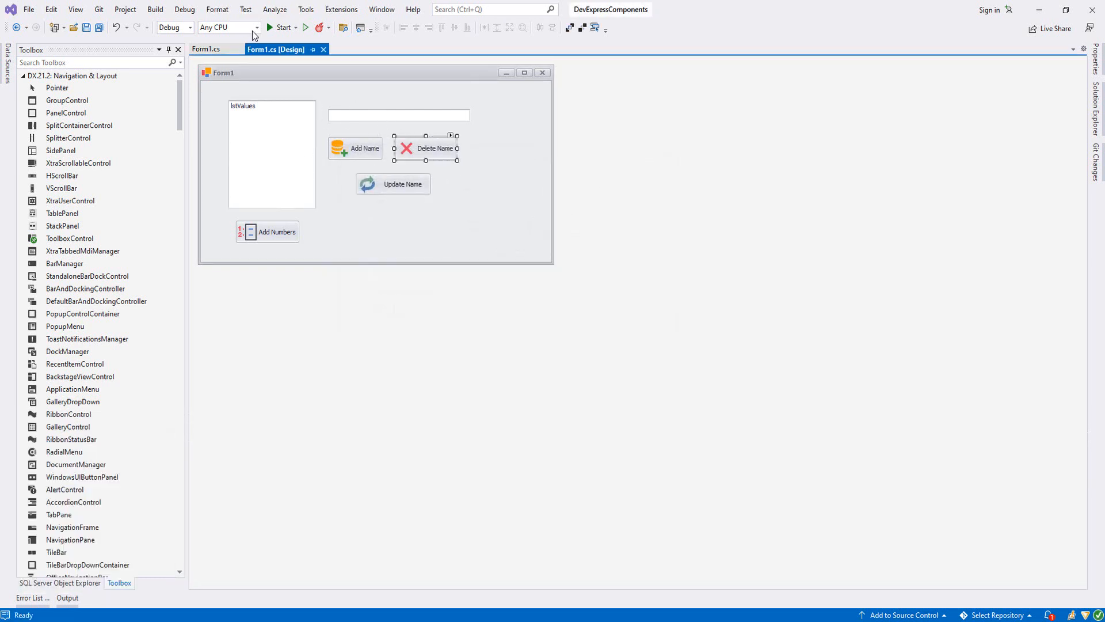
left_click(306, 31)
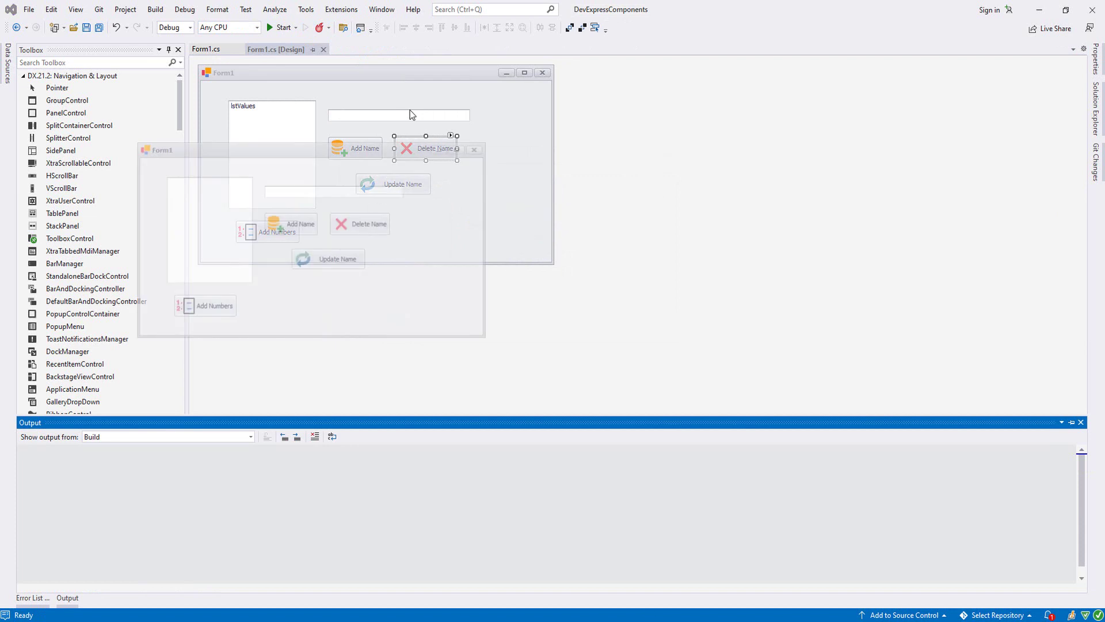
left_click(472, 158)
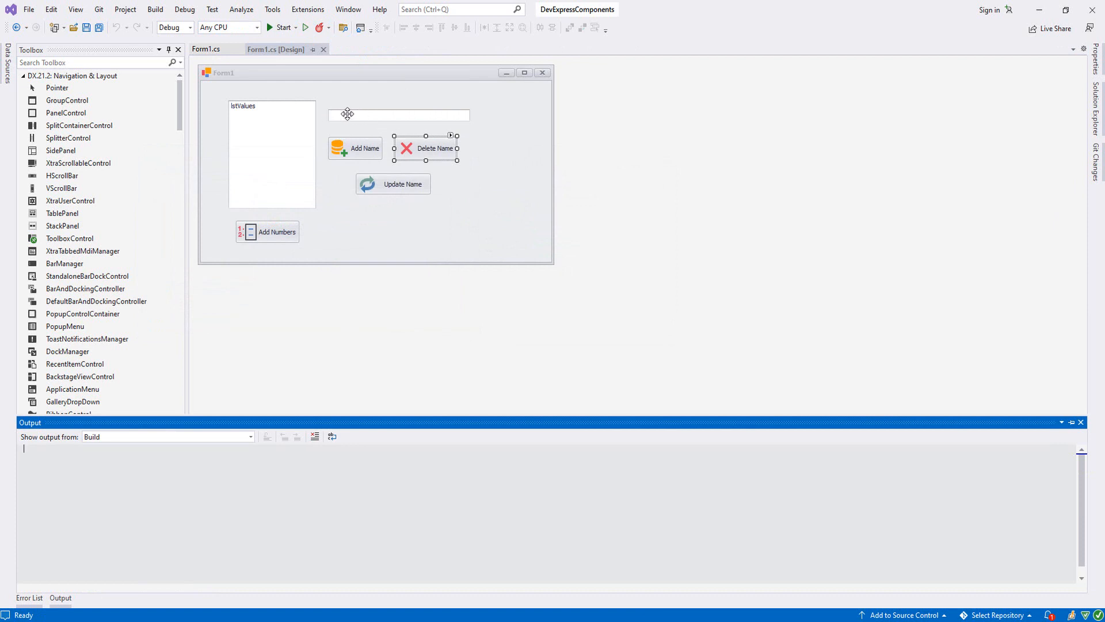
left_click(371, 145)
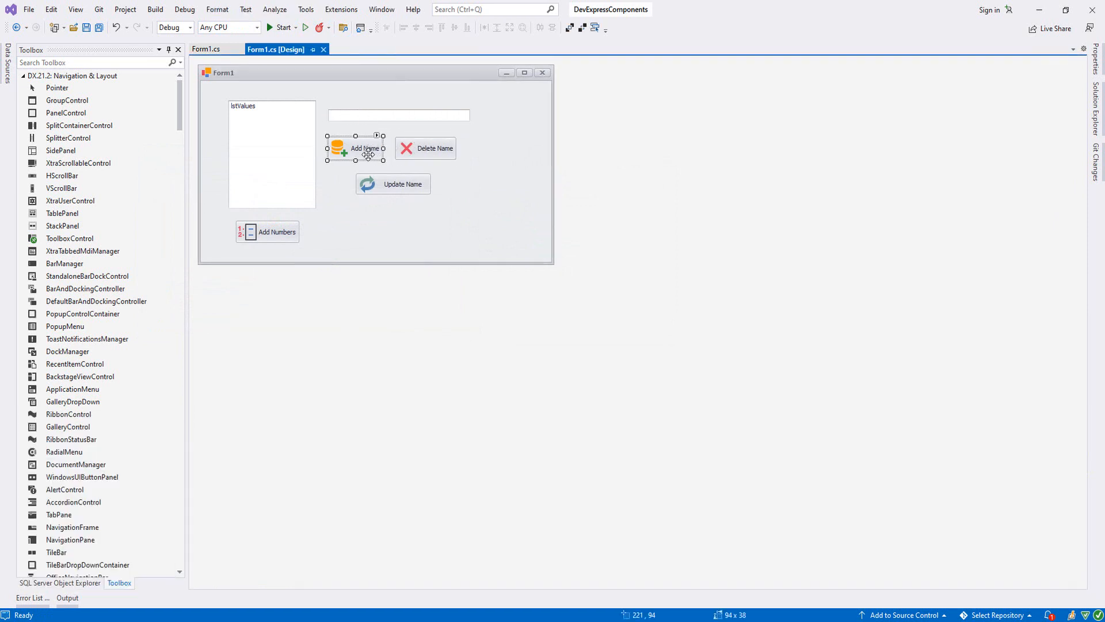
Add txtName.Text = ""; and txtName.Focus(); to btnAddName_Click, then build and run.
double_click(367, 151)
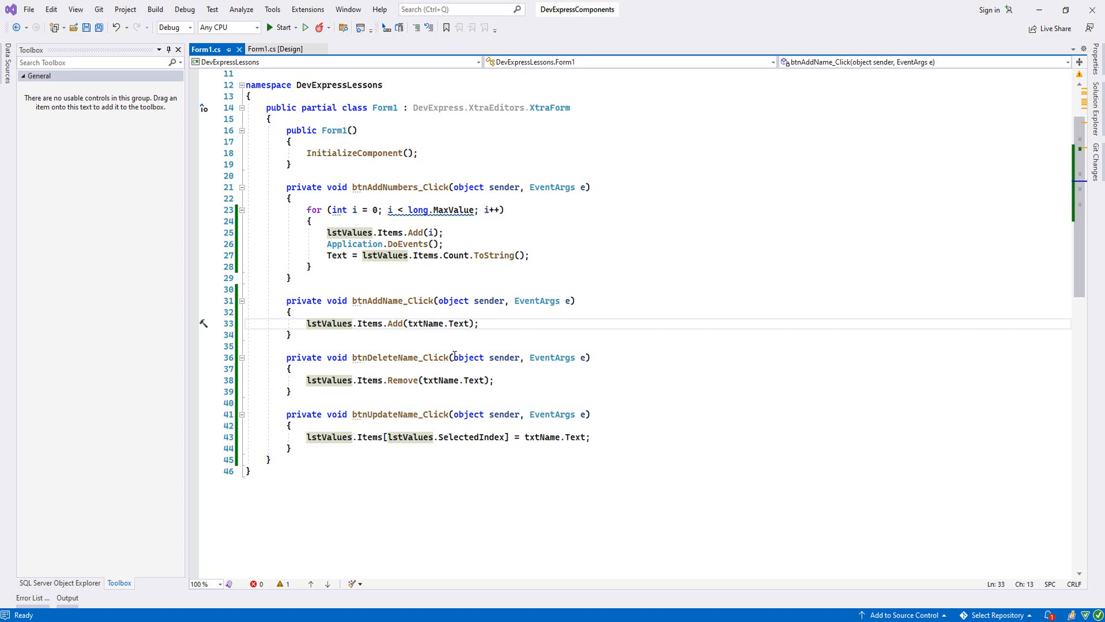
left_click(571, 327)
key("Return")
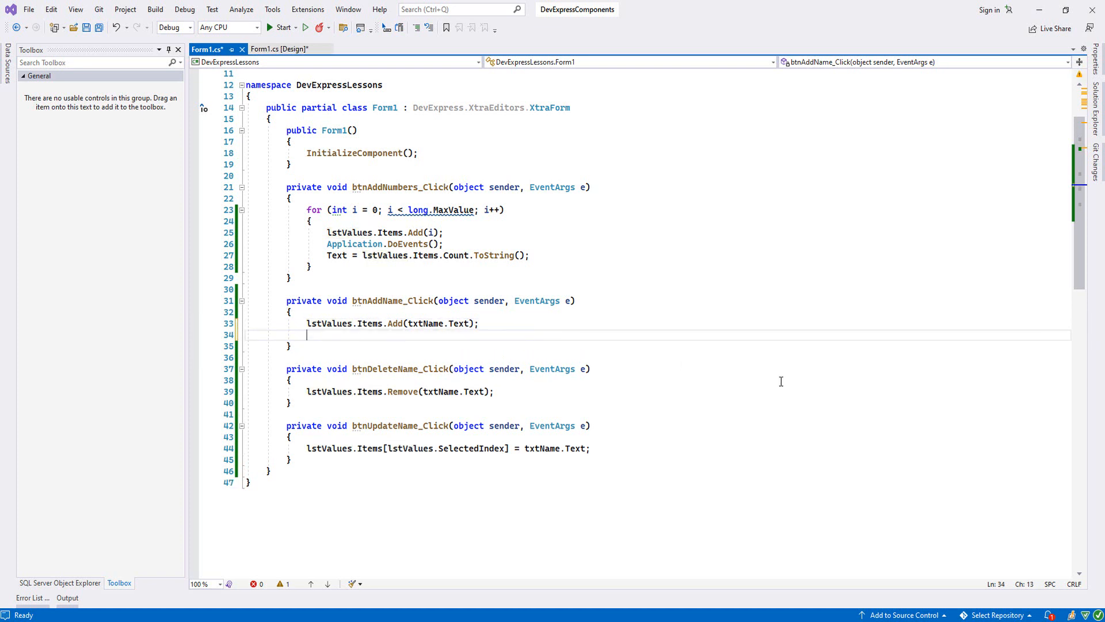
type("txtName.T")
key("Tab")
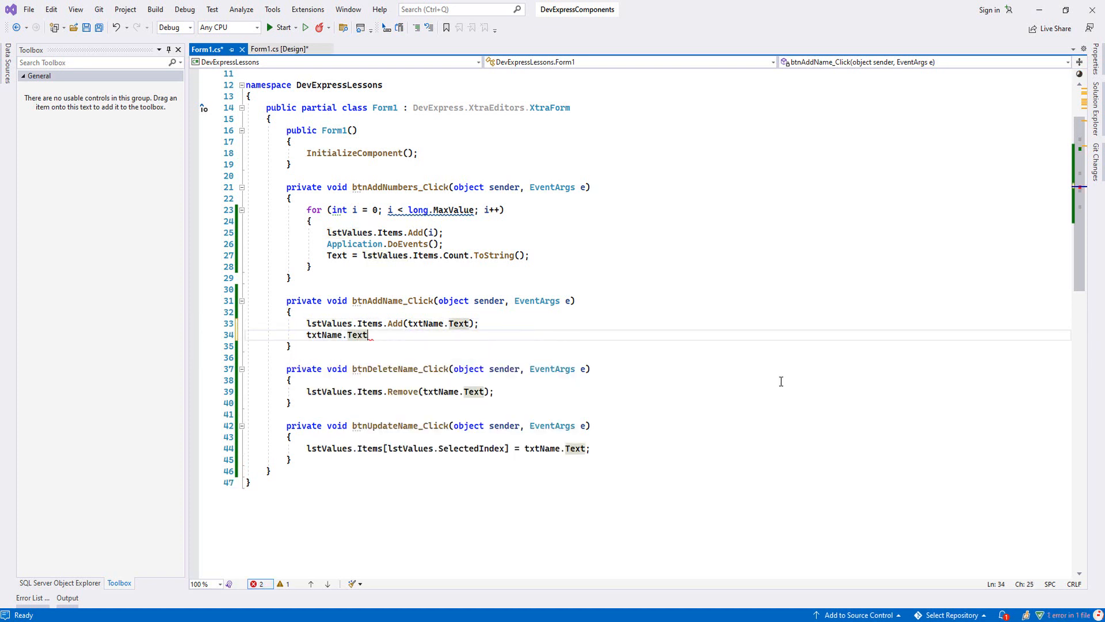
type("= \"\";")
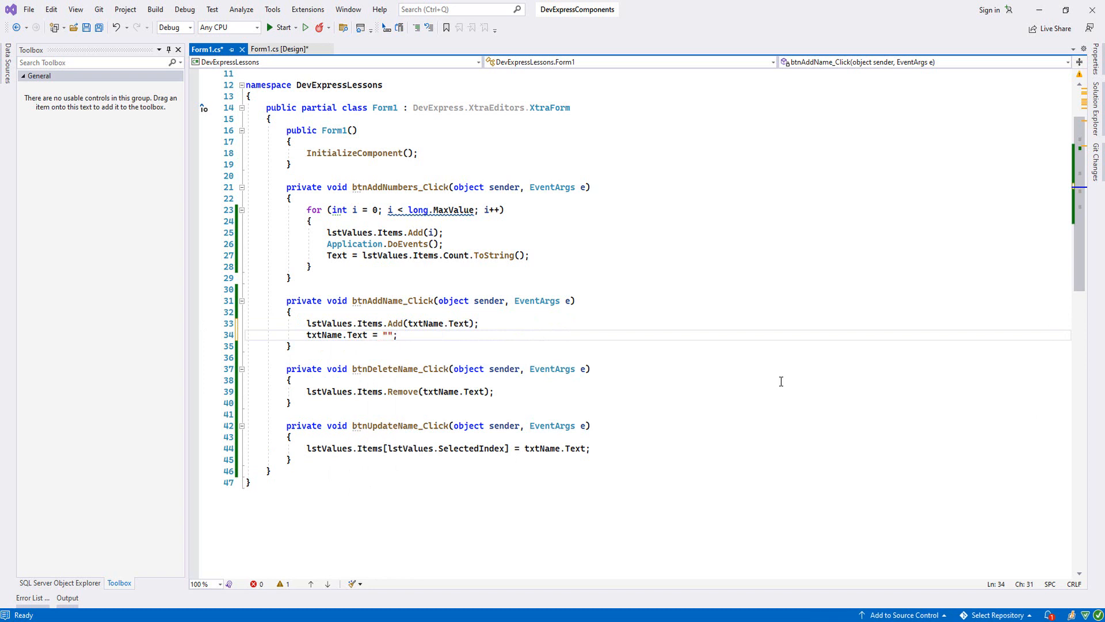
key("Return")
type("txt")
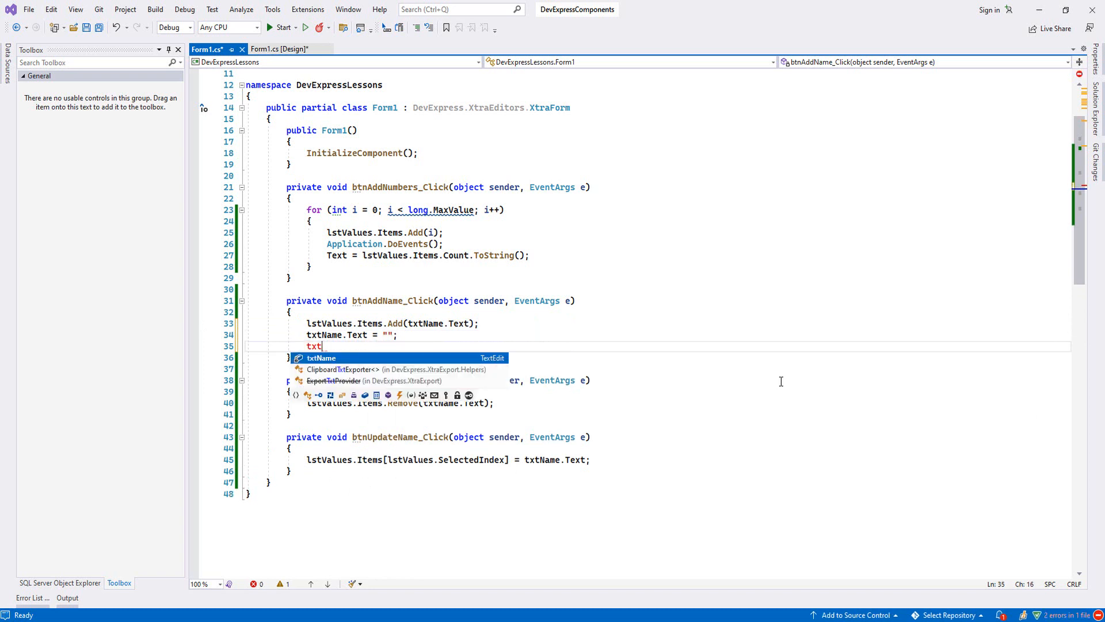
key("Tab")
type(".Fo")
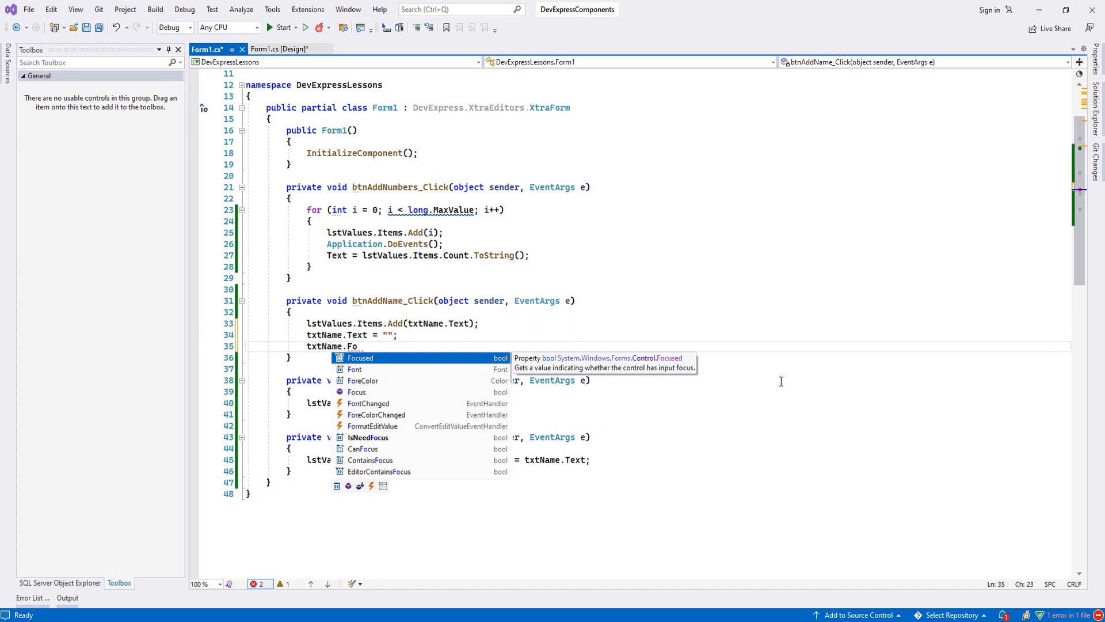
key("Down")
key("Down")
key("Down")
key("Tab")
type("();")
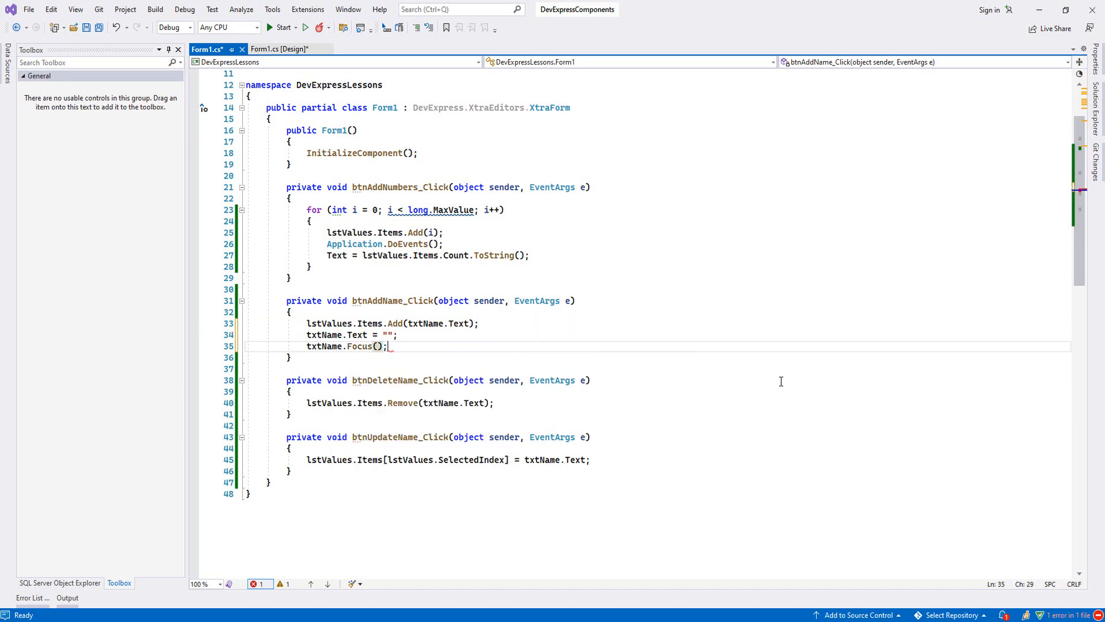
left_click(283, 28)
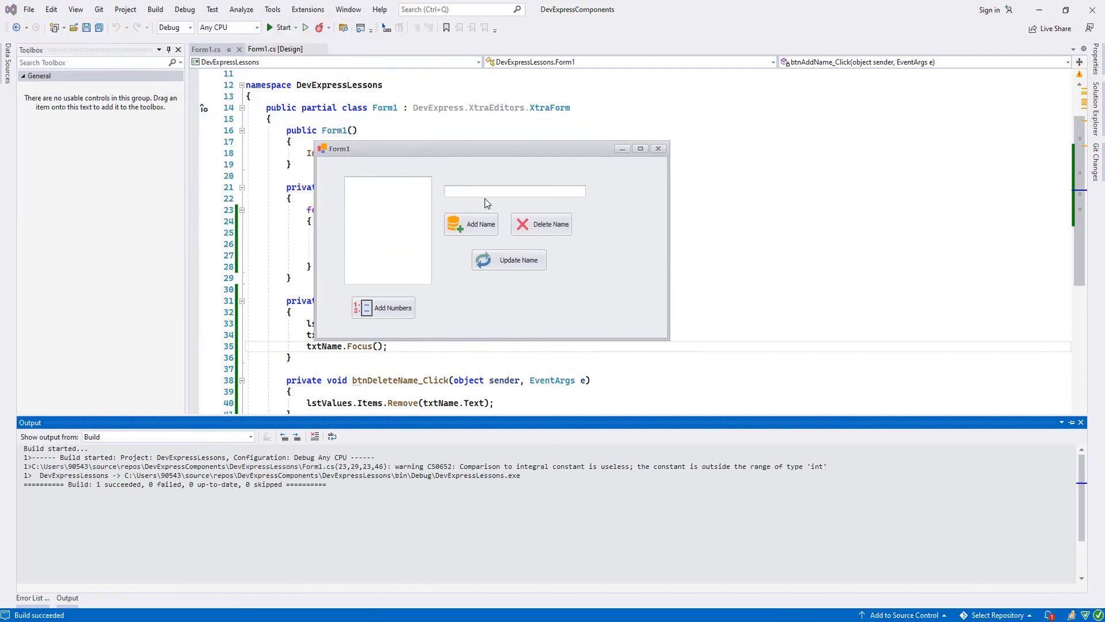
type("Ahmet")
Add Ahmet, David and Cihan to the names list with Add Name.
left_click(473, 226)
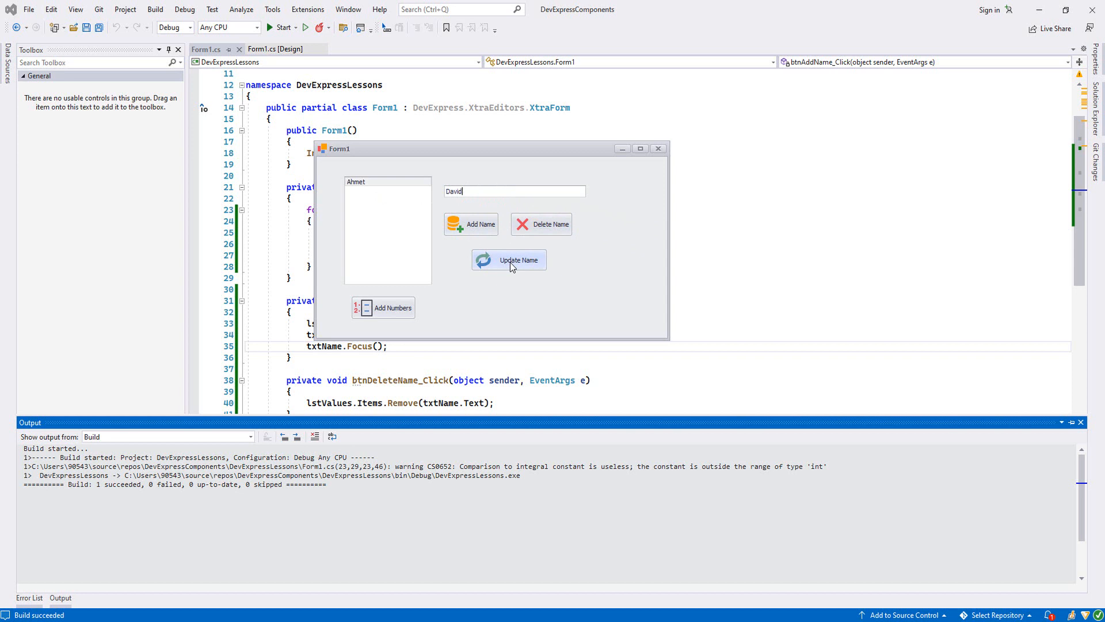
left_click(486, 227)
type("Cihan")
left_click(471, 224)
Select Jack in the list and remove it with Delete Name.
left_click(382, 200)
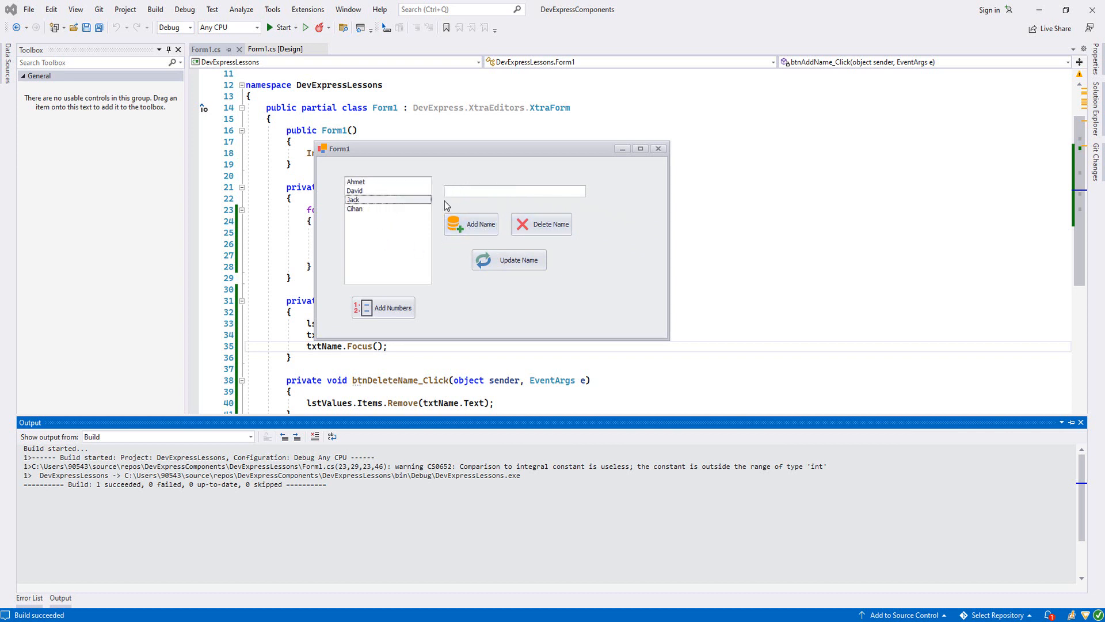
left_click(477, 192)
type("Jack")
left_click(562, 227)
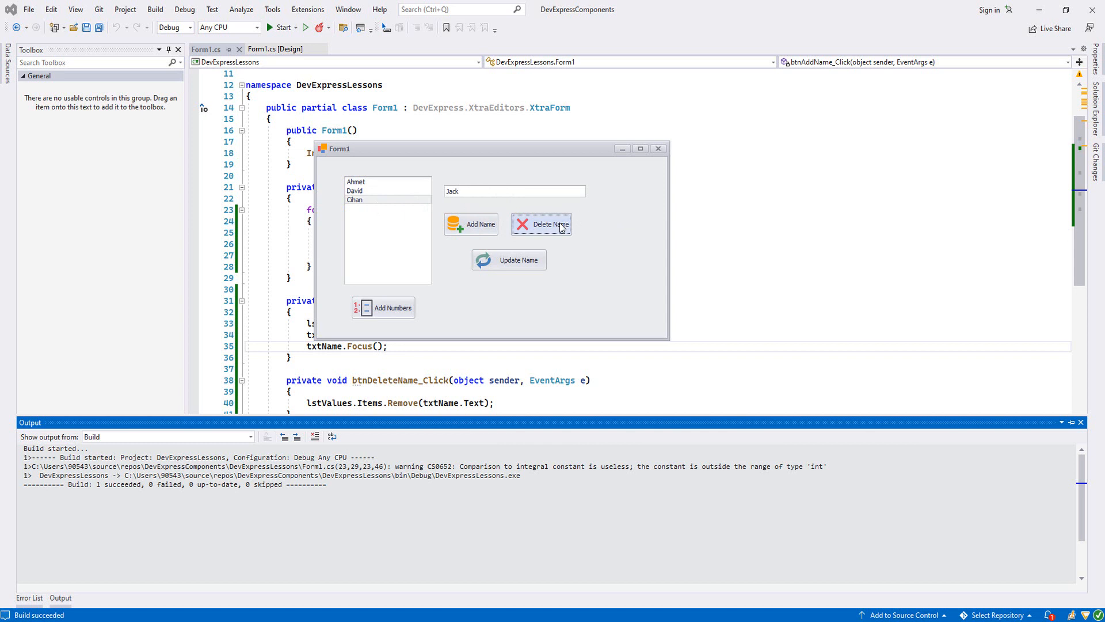
double_click(504, 193)
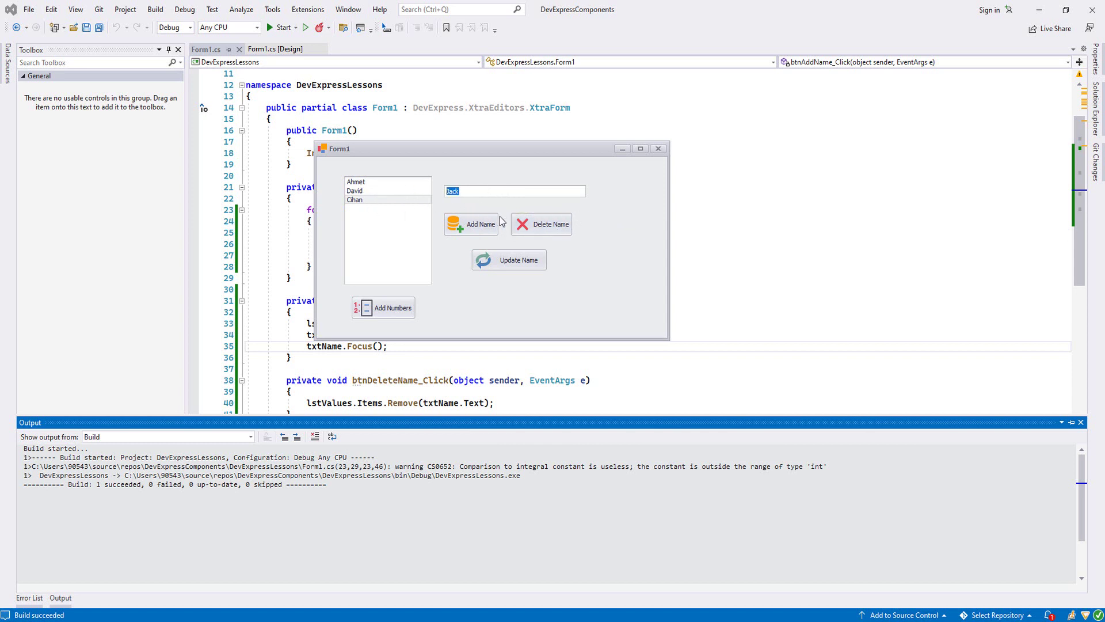
key("Tab")
Select Ahmet in the list and rename the entry to Murat with Update Name.
left_click(371, 192)
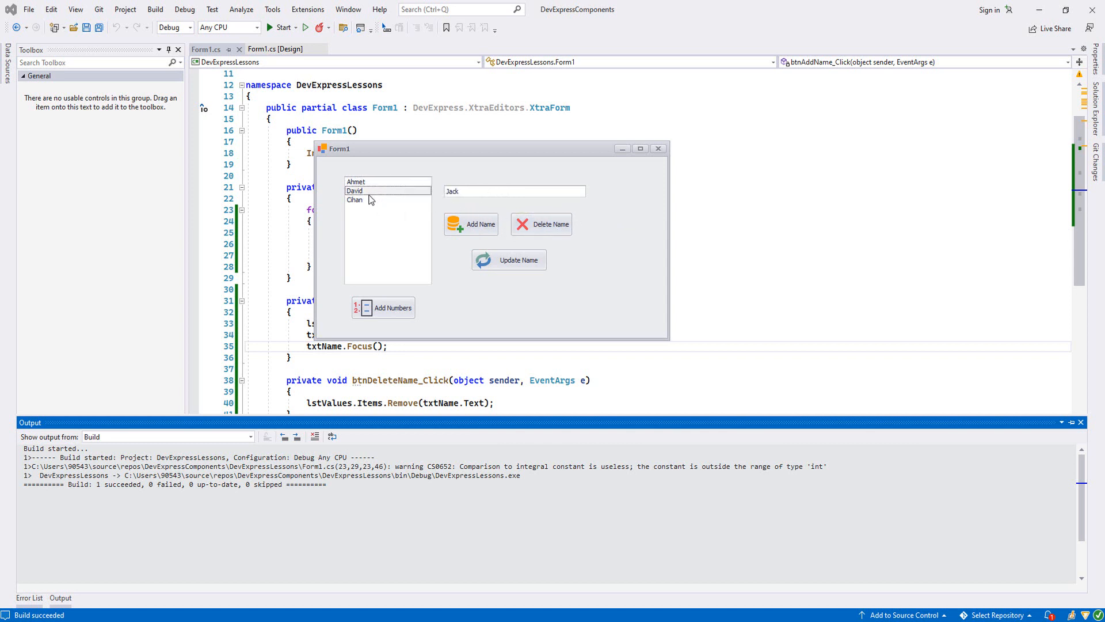
left_click(370, 183)
left_click(508, 192)
left_click(400, 184)
left_click(368, 184)
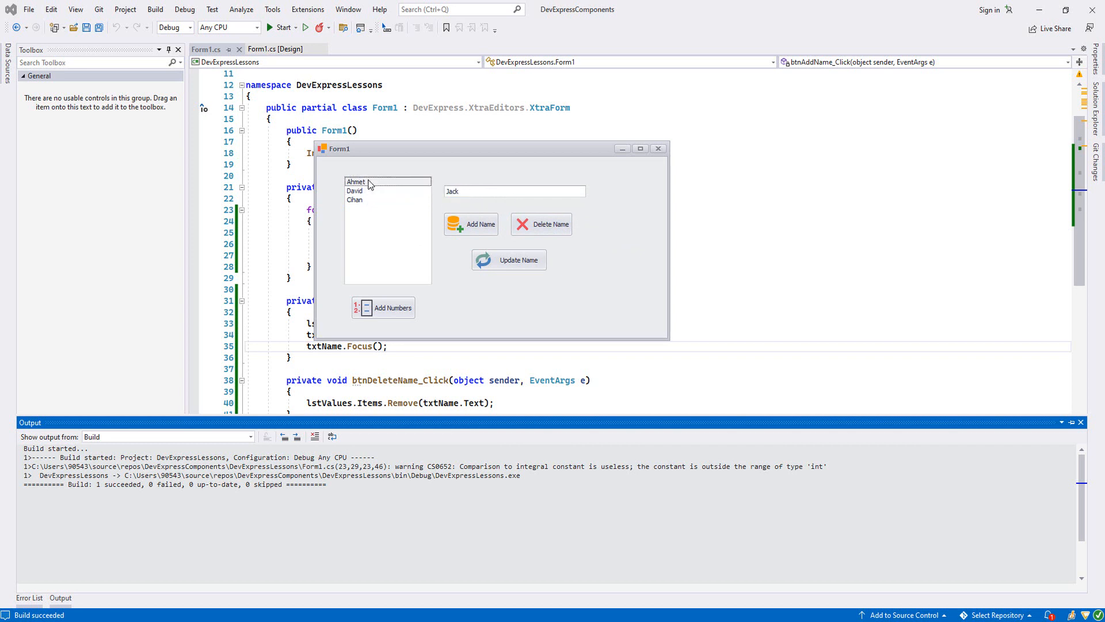
double_click(480, 191)
type("M")
type("urat")
left_click(519, 260)
Click through David, Cihan and Murat in the list to check the selection behaviour.
left_click(356, 190)
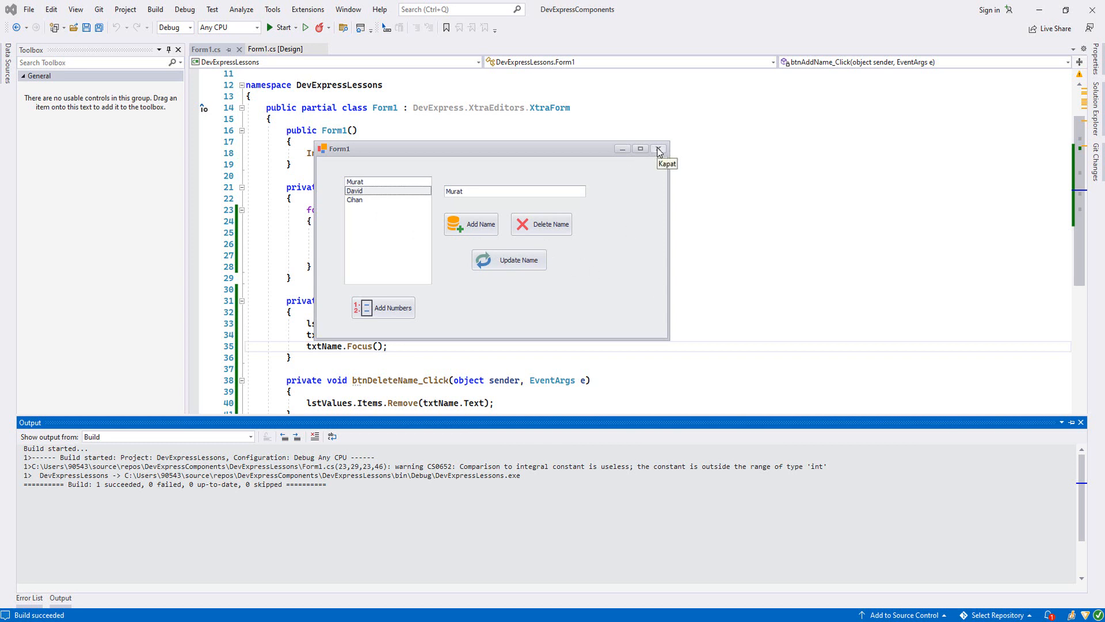
left_click(378, 200)
left_click_drag(447, 153, 447, 116)
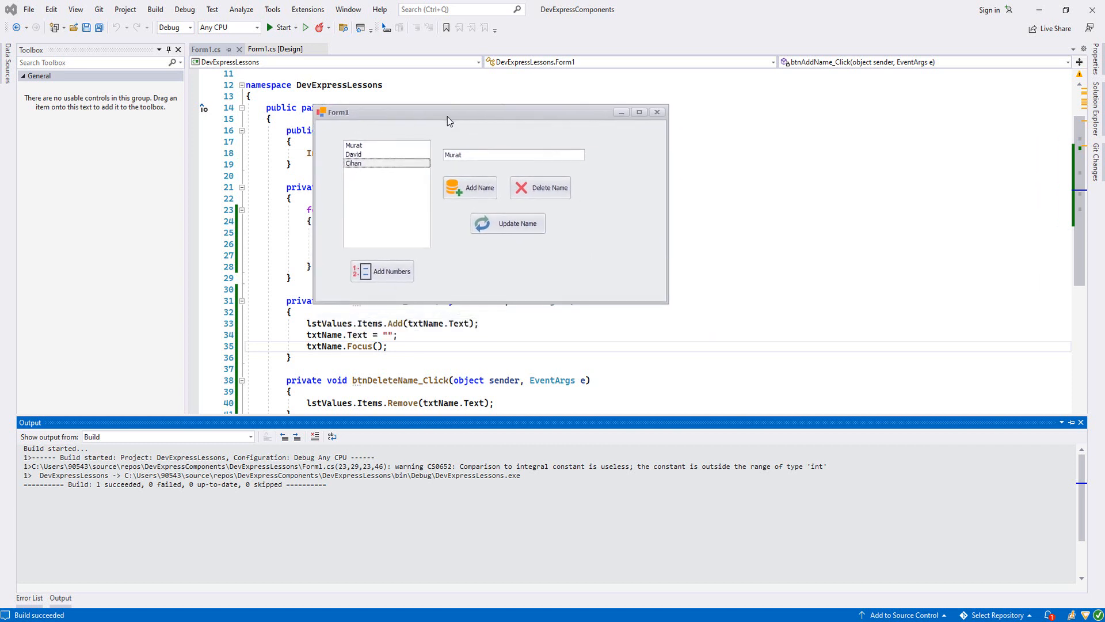
left_click(372, 155)
key("Up")
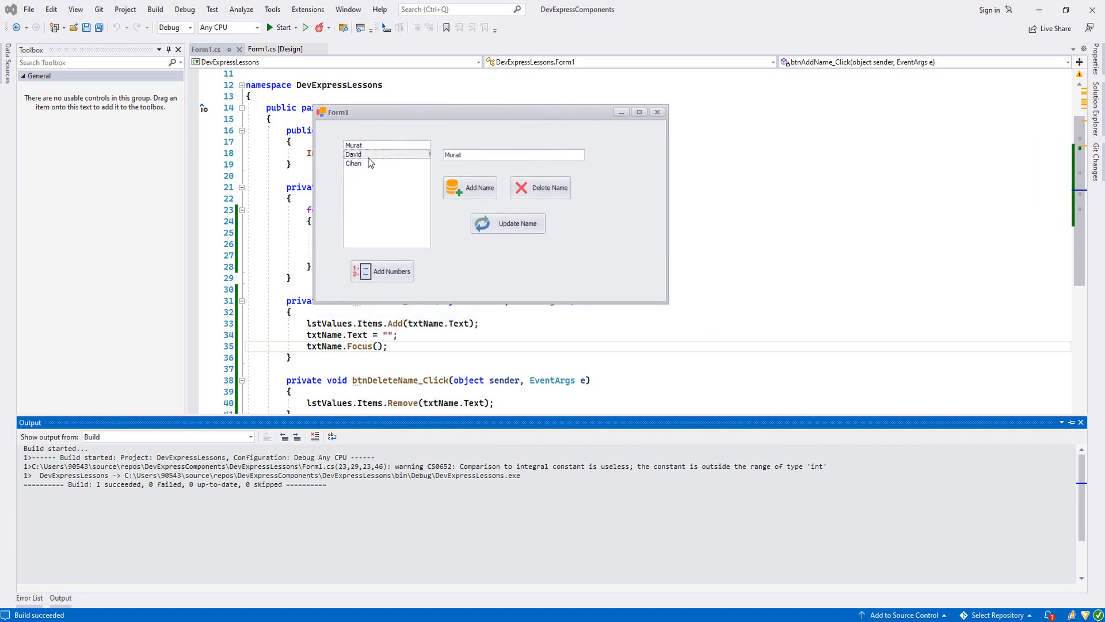
left_click(369, 156)
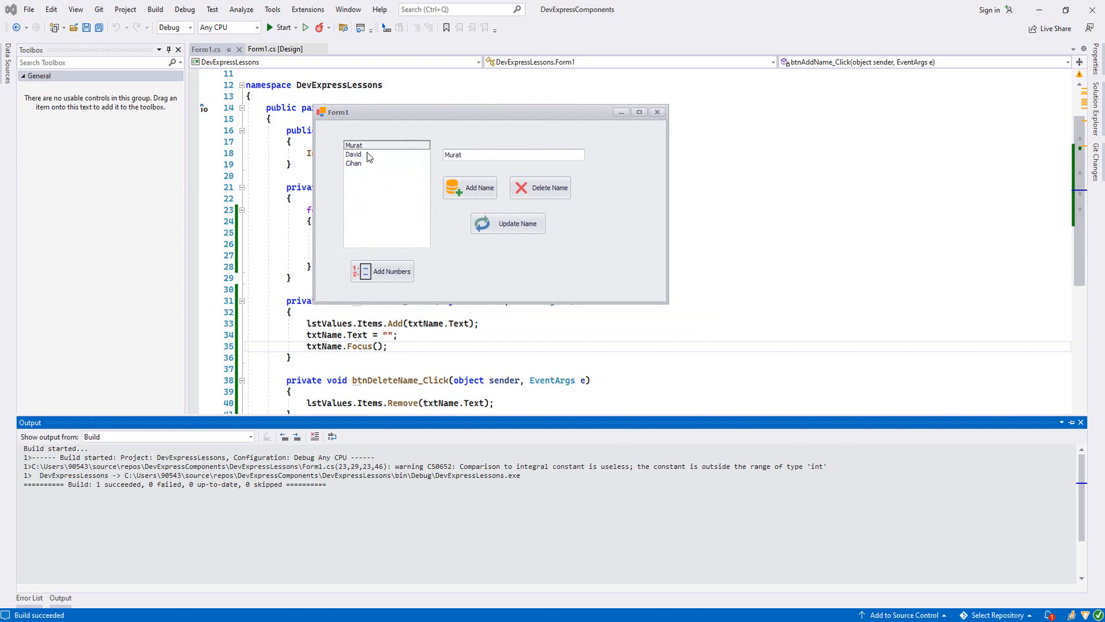
left_click(366, 165)
left_click(366, 146)
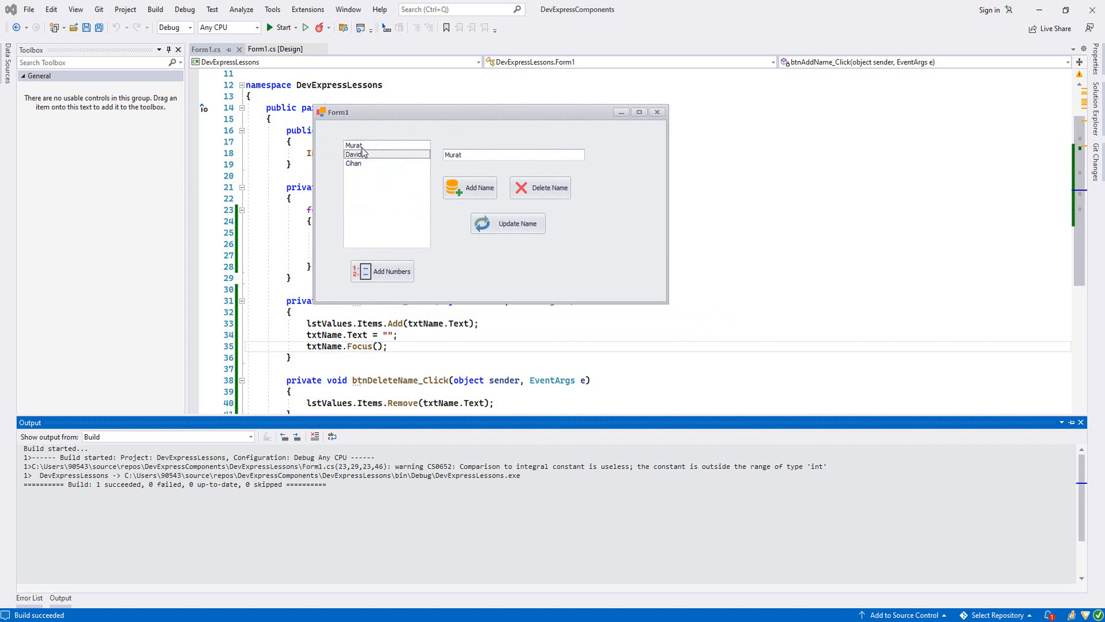
left_click_drag(466, 154, 455, 154)
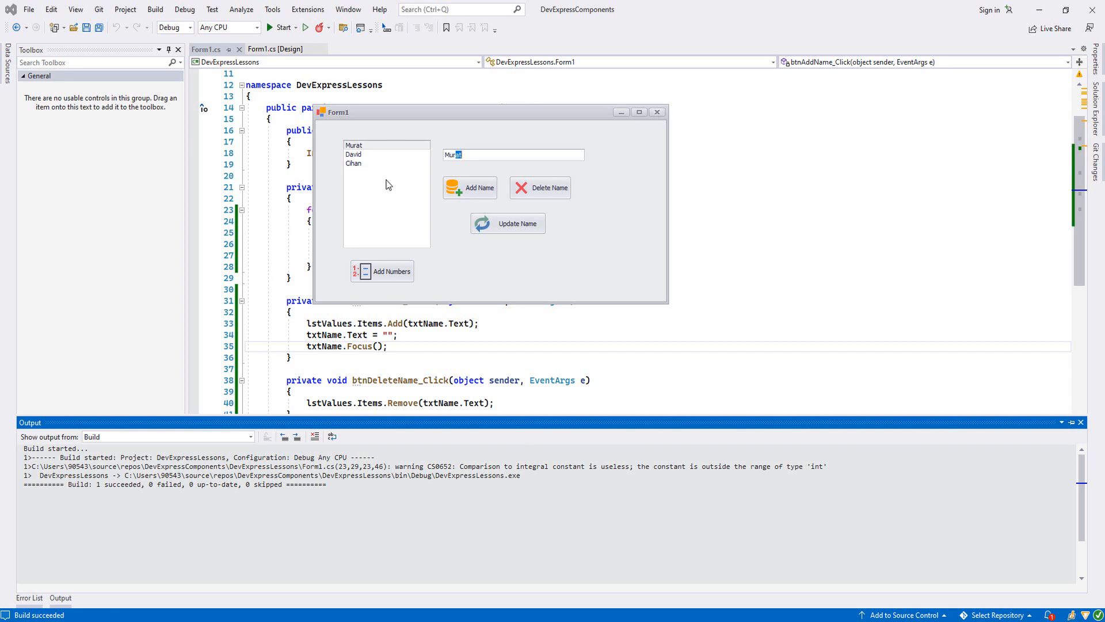
Stop debugging and create a SelectedIndexChanged handler for the lstValues list box.
left_click(657, 113)
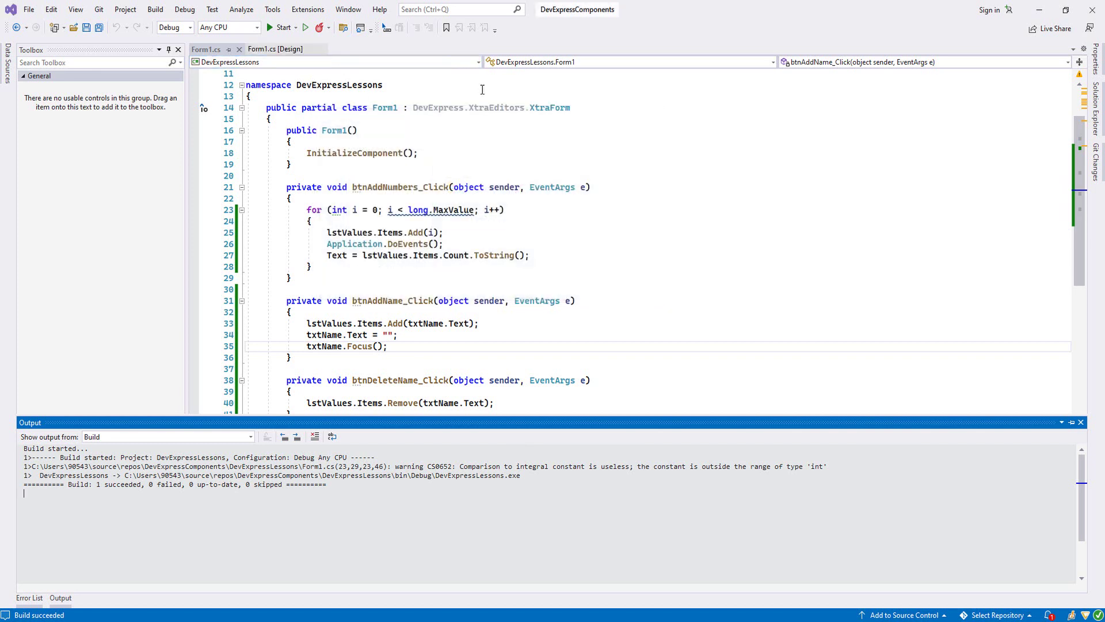
left_click(279, 49)
left_click(272, 155)
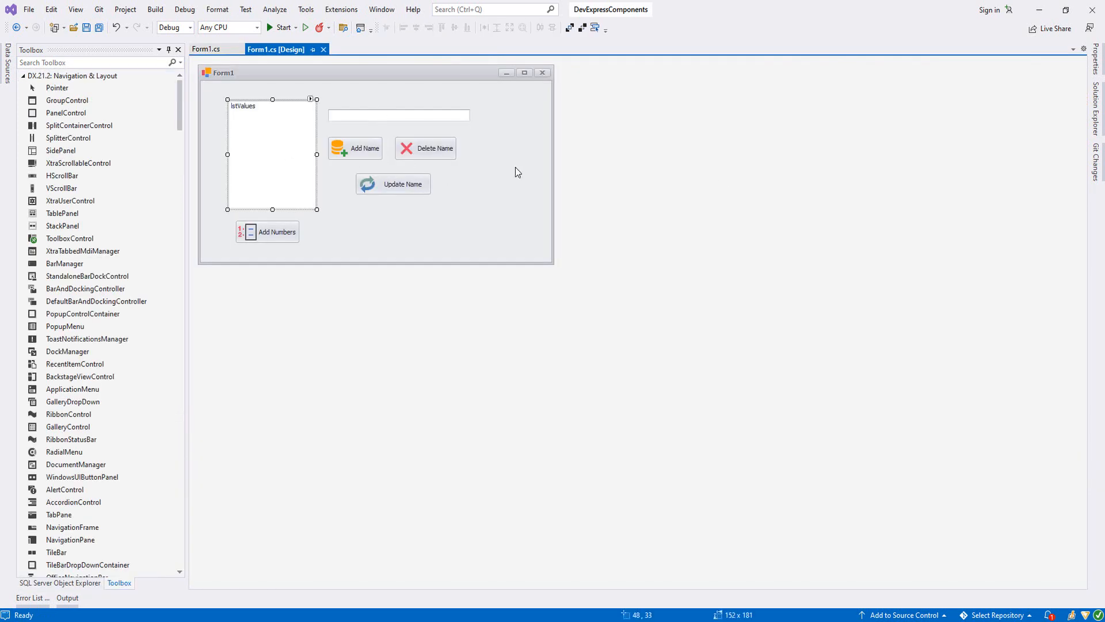
key("F4")
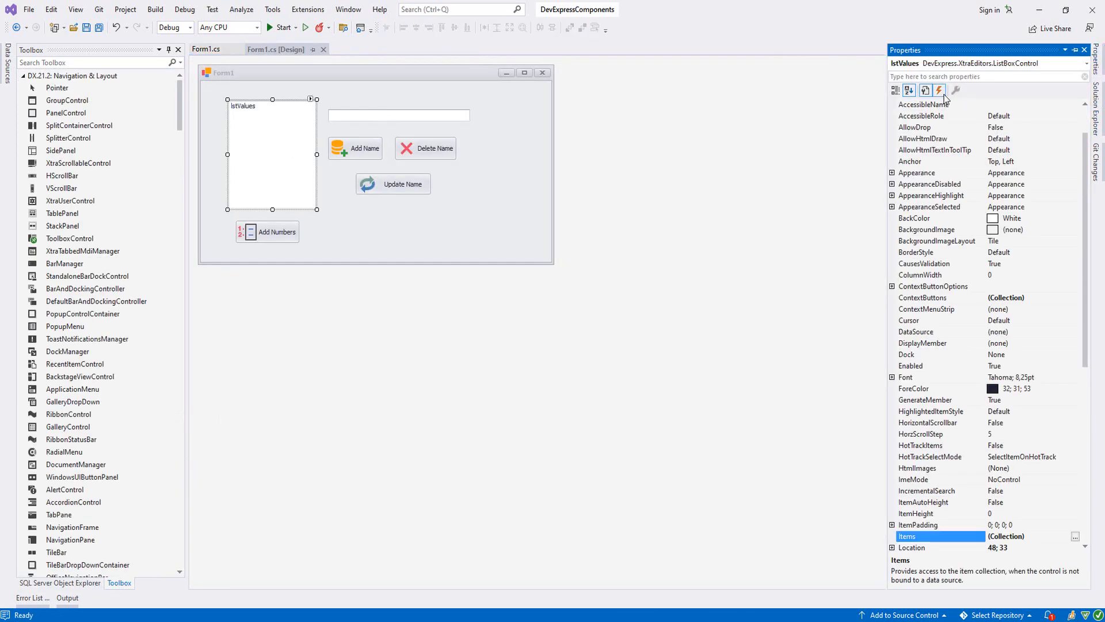
left_click(938, 90)
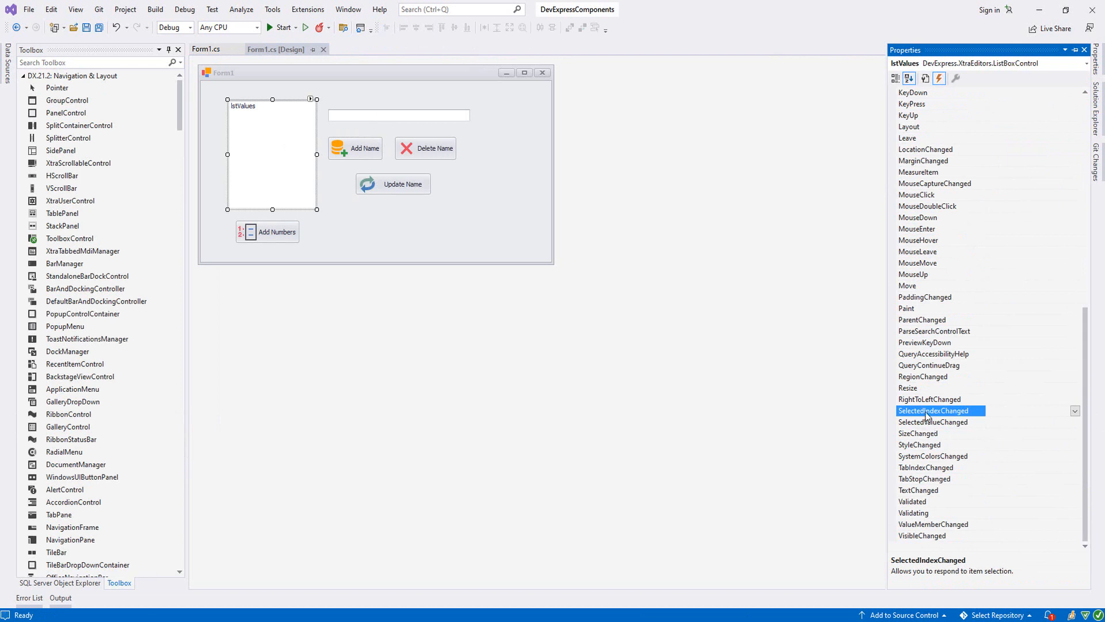
double_click(927, 411)
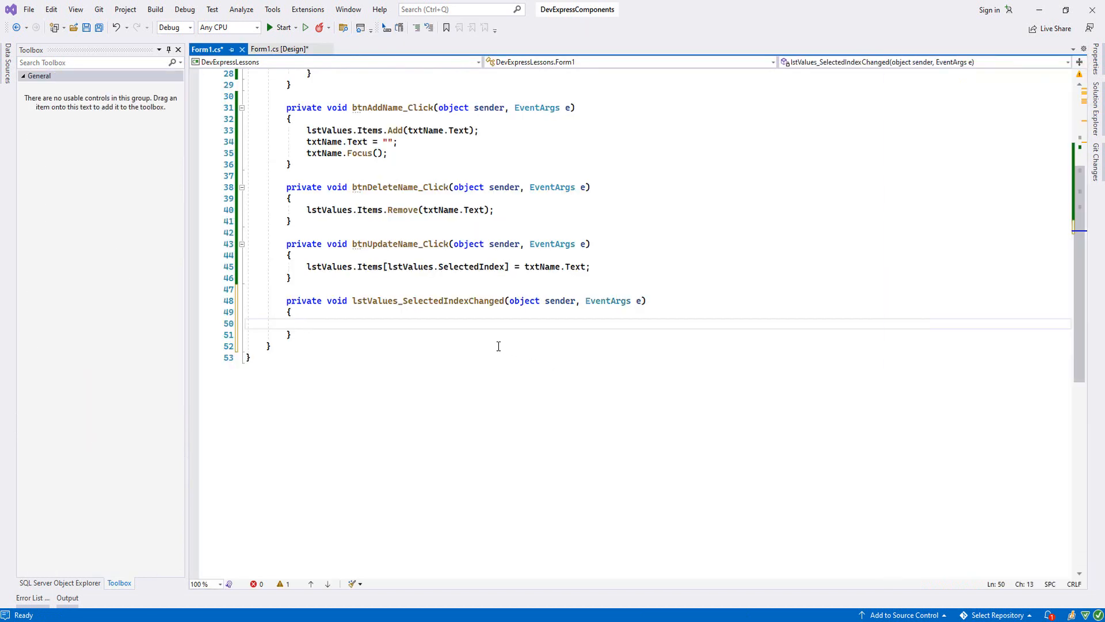
type("txt")
type("Name.Text = ")
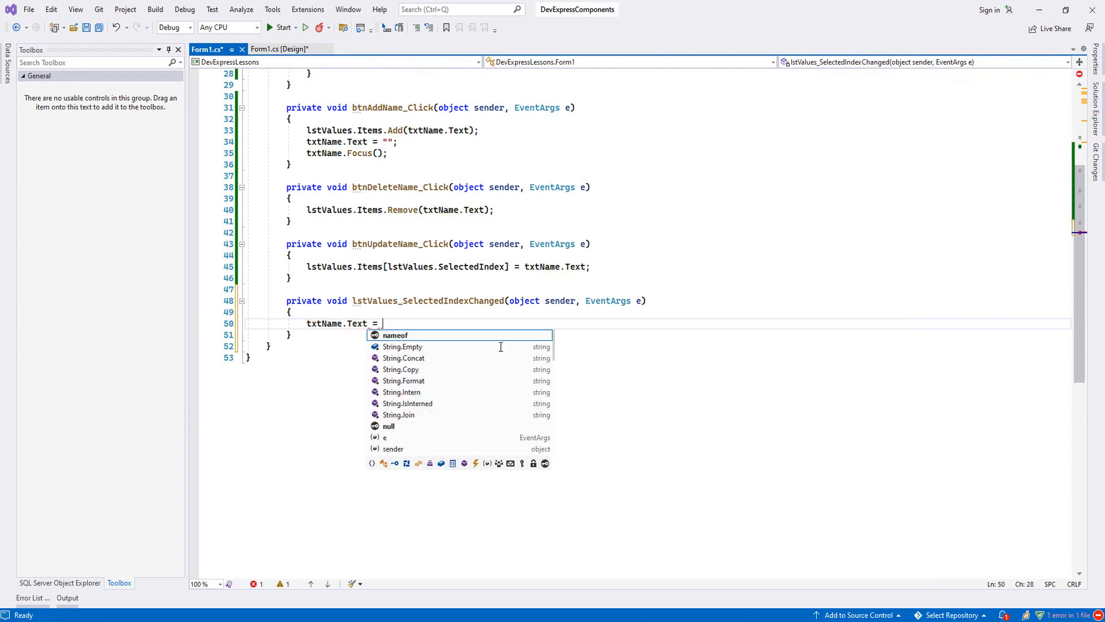
type("ls")
Enter txtName.Text = lstValues.SelectedItem.ToString(); in the handler.
key("Tab")
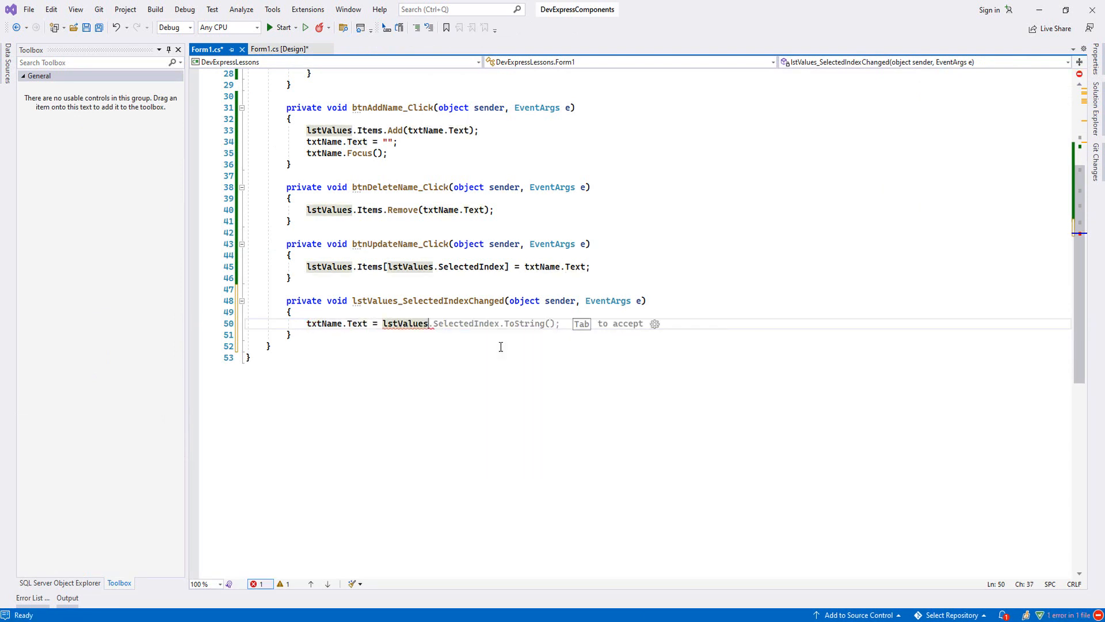
type(".S")
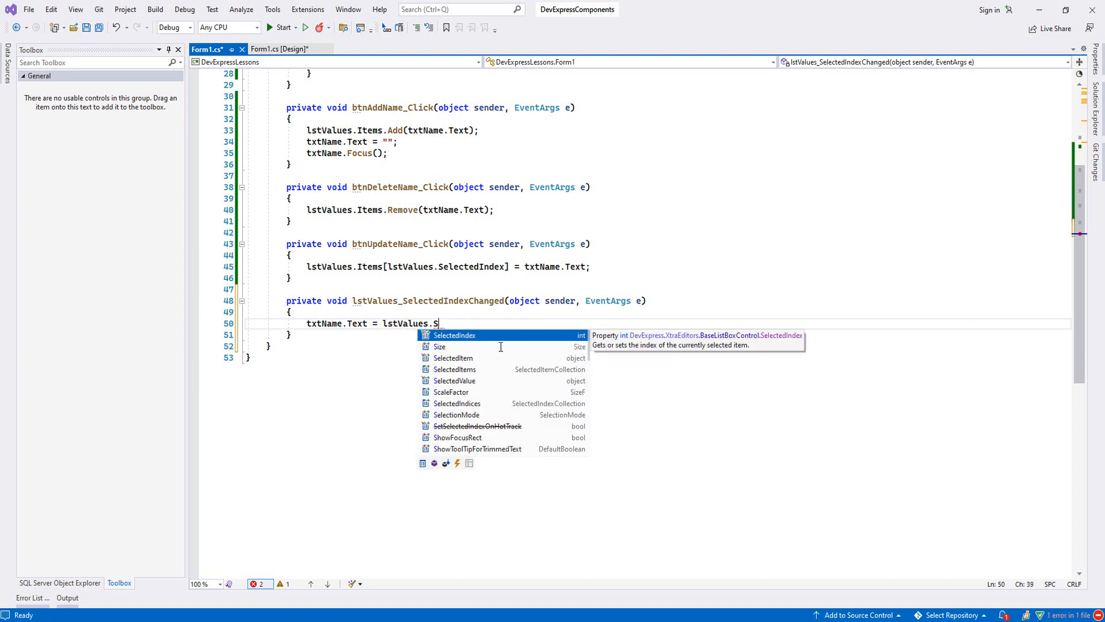
key("Down")
key("Down")
key("Tab")
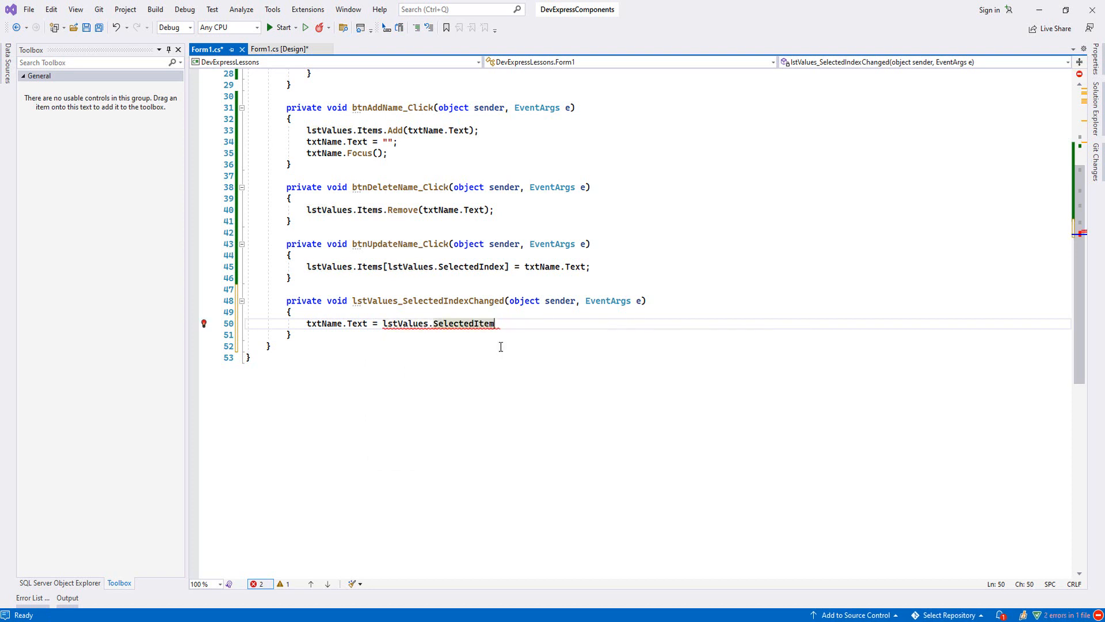
type(".to")
key("Tab")
type("();")
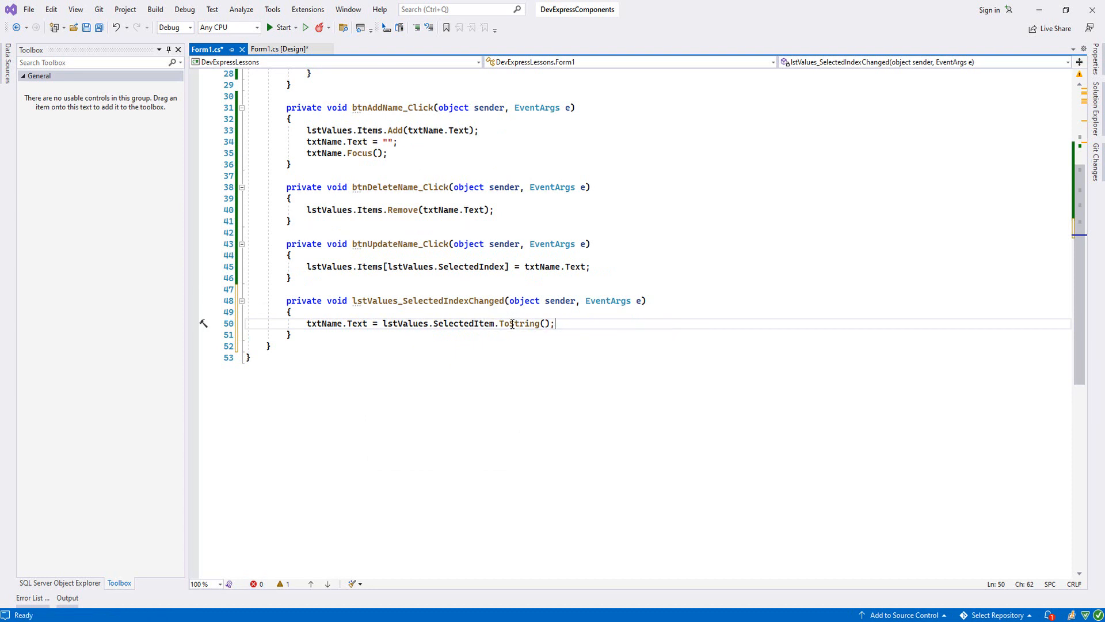
Run the form and add AHMET, DAVID, JACK and CIHAN to the list.
left_click(283, 28)
type("Ah")
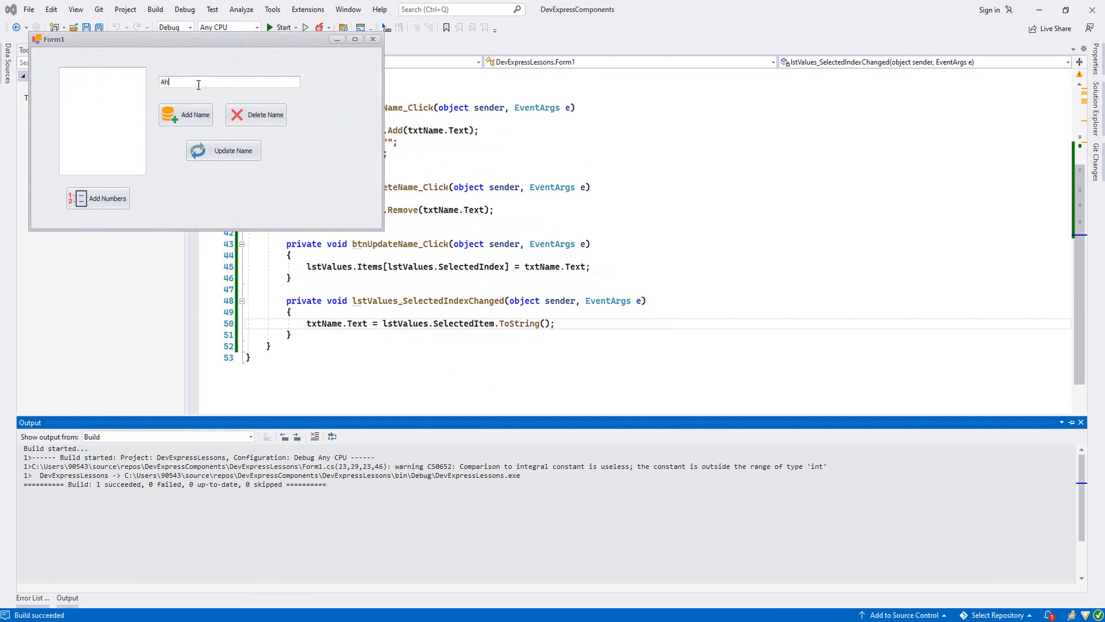
key("BackSpace")
left_click(183, 111)
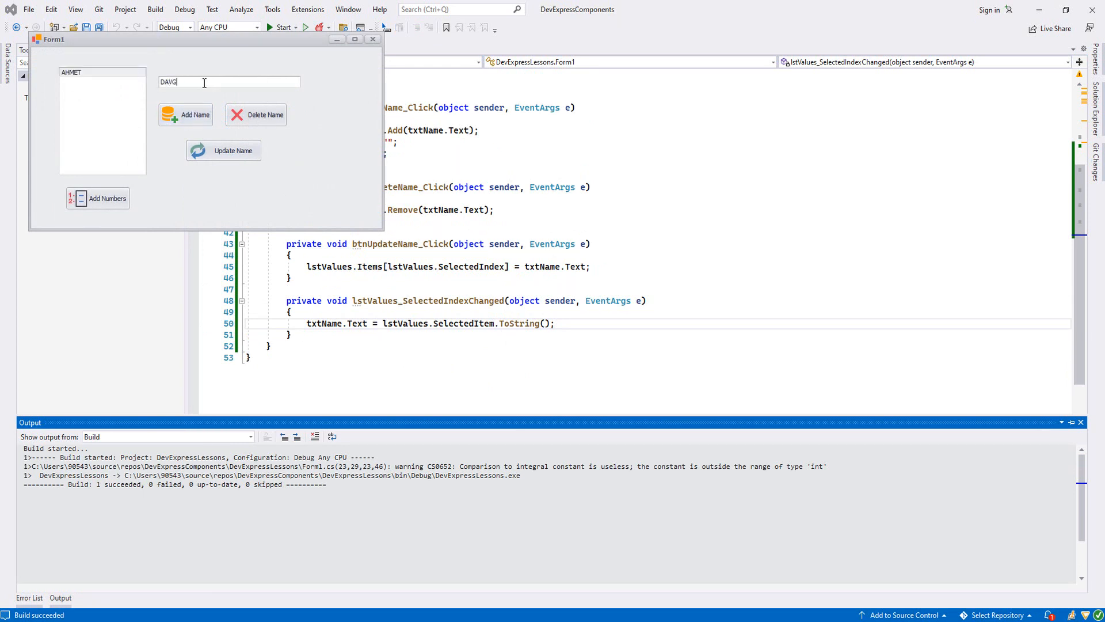
key("Return")
left_click(208, 85)
left_click(194, 121)
type("IHAN")
left_click(199, 121)
Try Delete Name, which raises an unhandled null-reference exception.
left_click(118, 118)
left_click(256, 114)
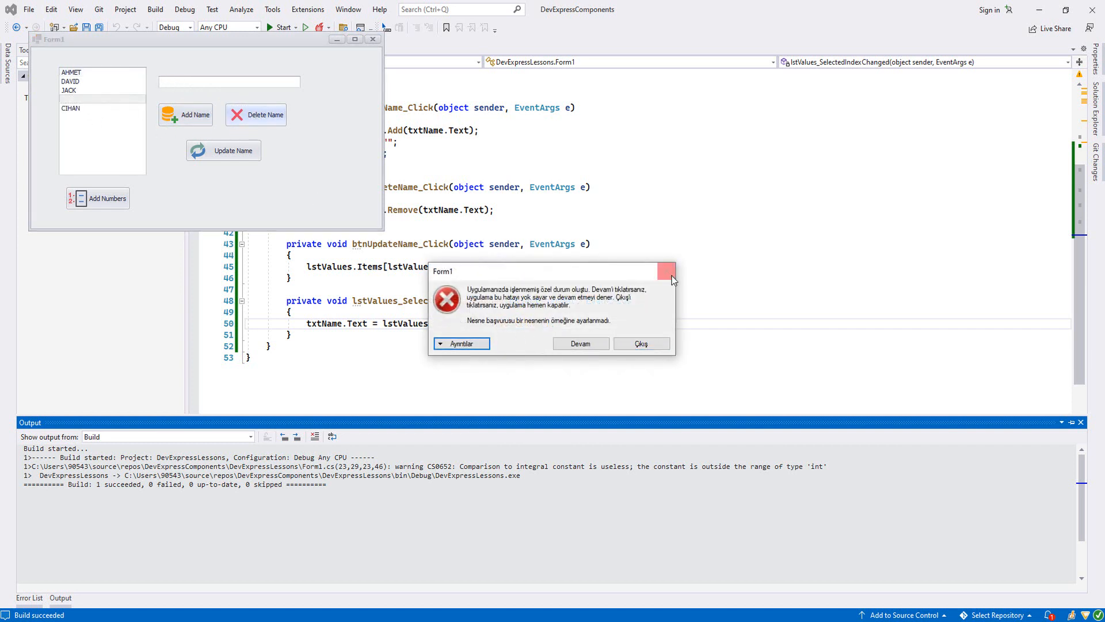
Continue past the error and select JACK, DAVID, AHMET and the blank row to confirm the name box fills.
left_click(581, 345)
left_click(86, 98)
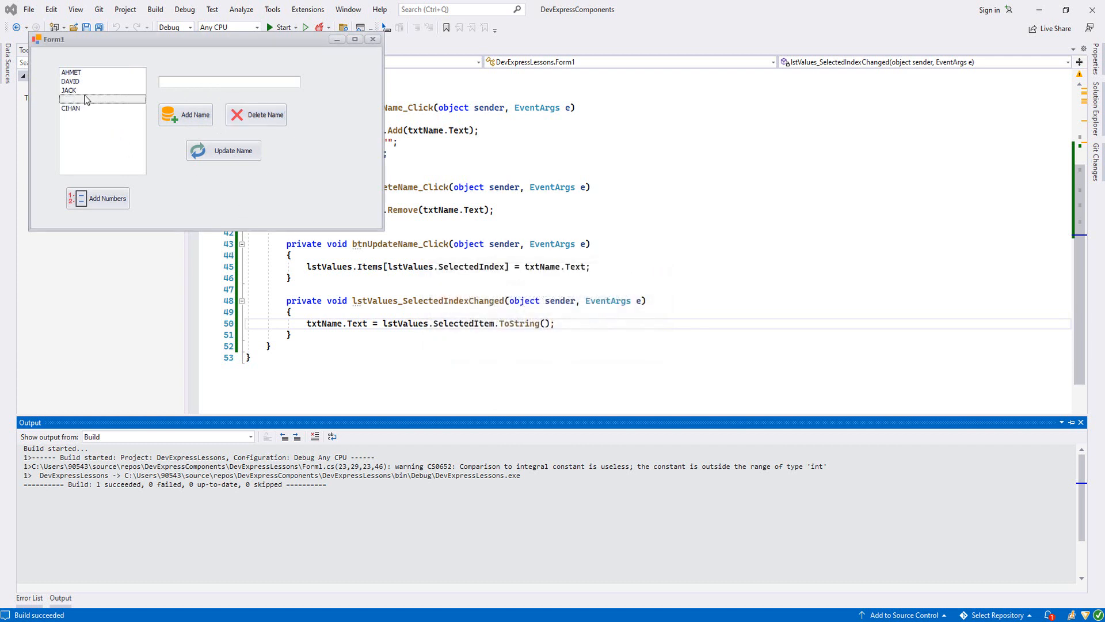
left_click(82, 90)
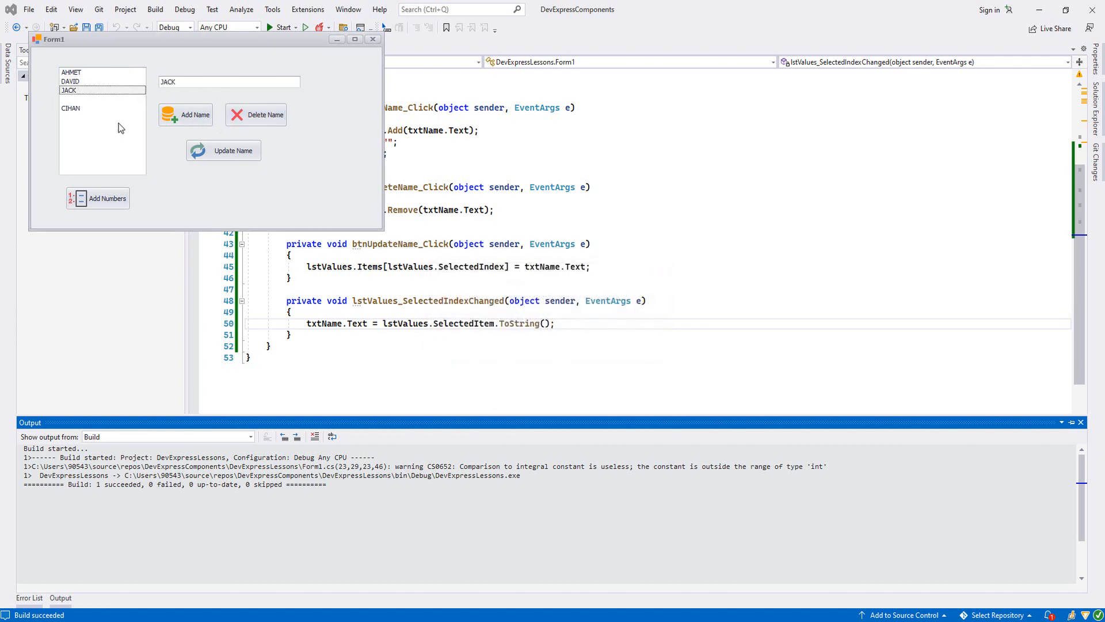
left_click(80, 81)
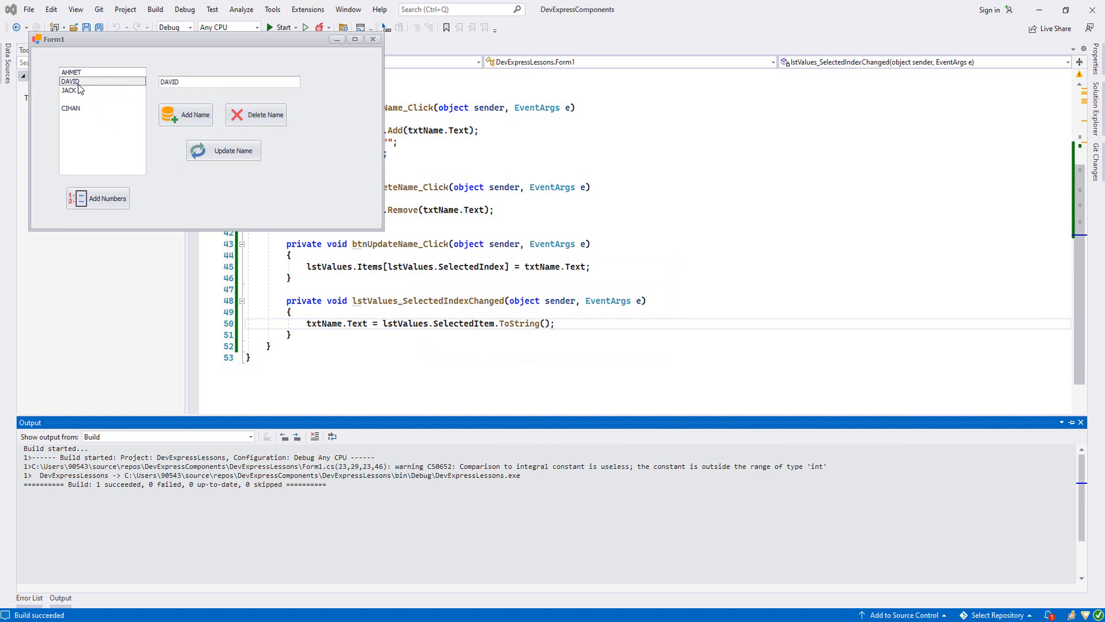
left_click(79, 74)
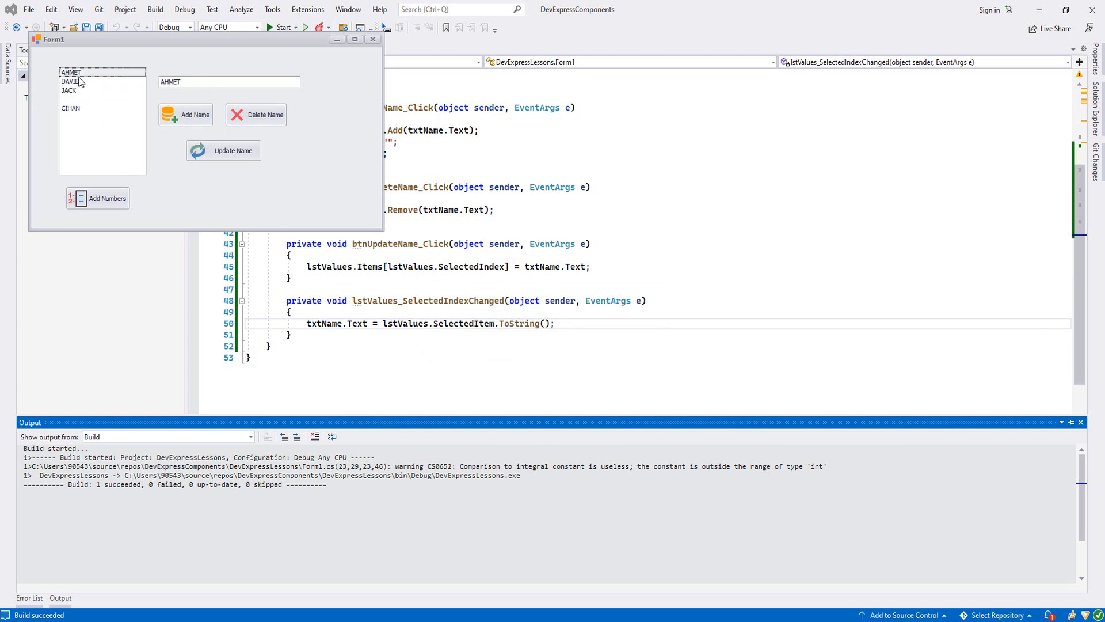
left_click(83, 84)
left_click(76, 76)
left_click(93, 83)
left_click(90, 109)
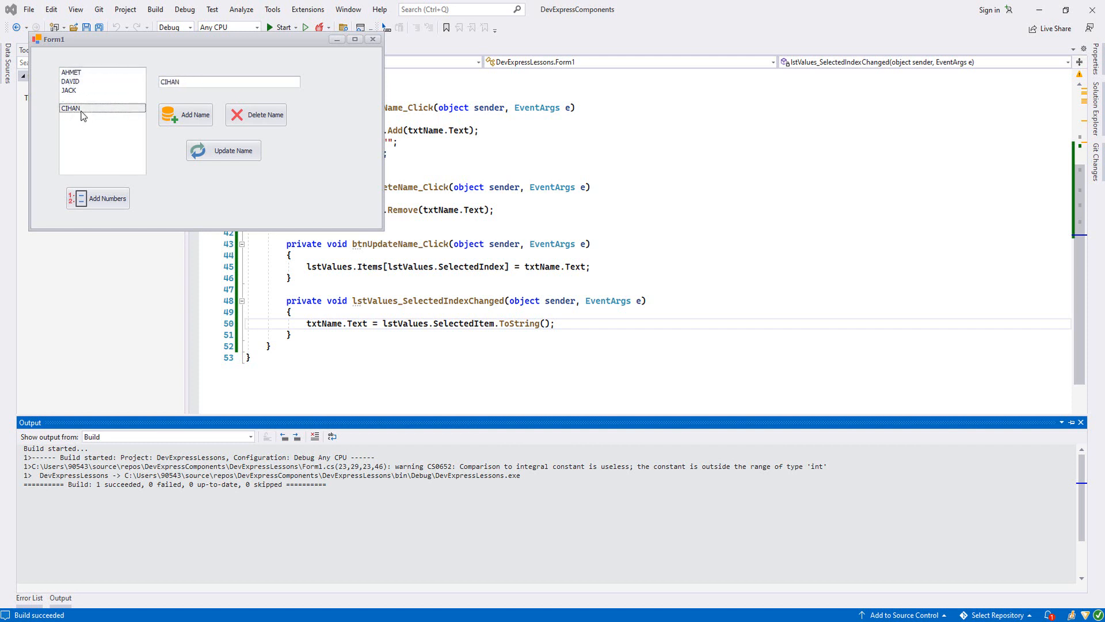
left_click(82, 100)
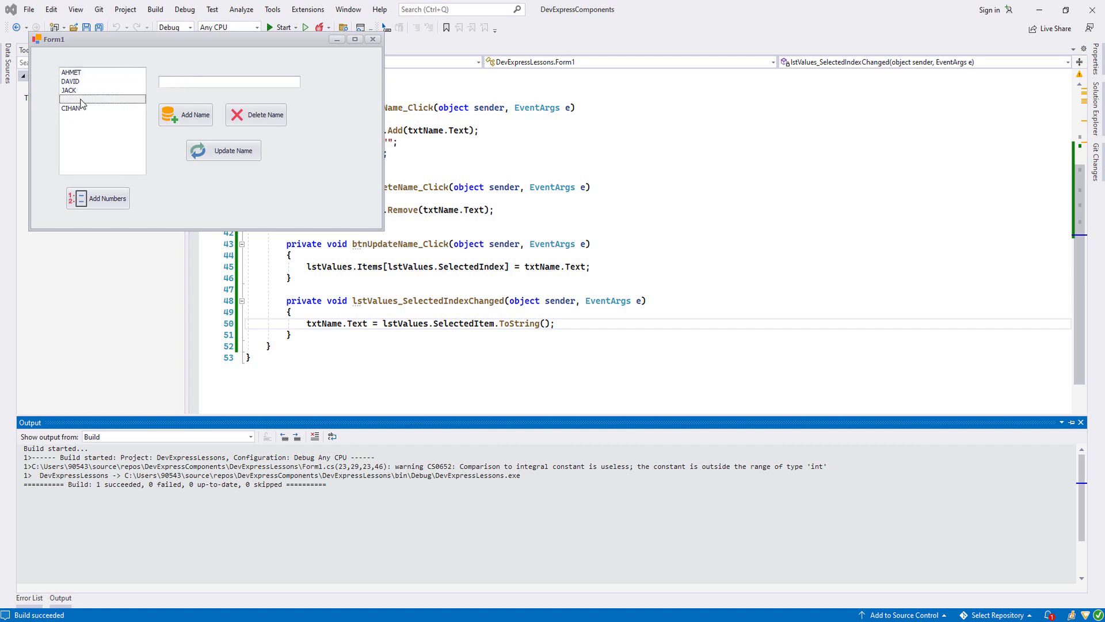
Add MURAT to the list and check selecting JACK, CIHAN and DAVID fills the box.
left_click(187, 81)
left_click(186, 114)
left_click(79, 100)
left_click(69, 90)
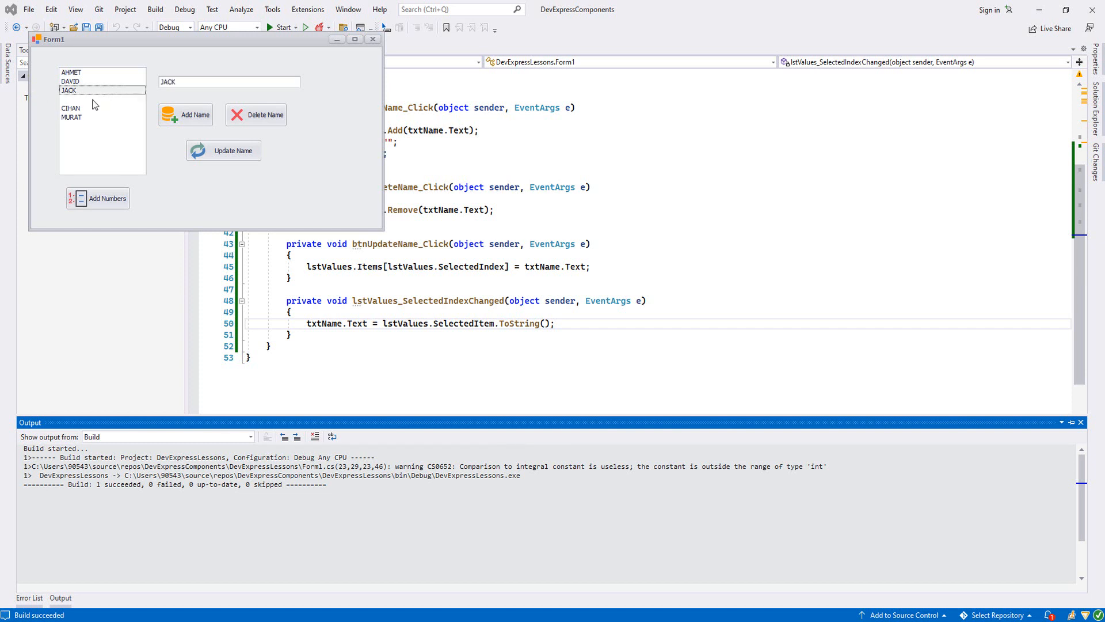
left_click(77, 109)
left_click(73, 82)
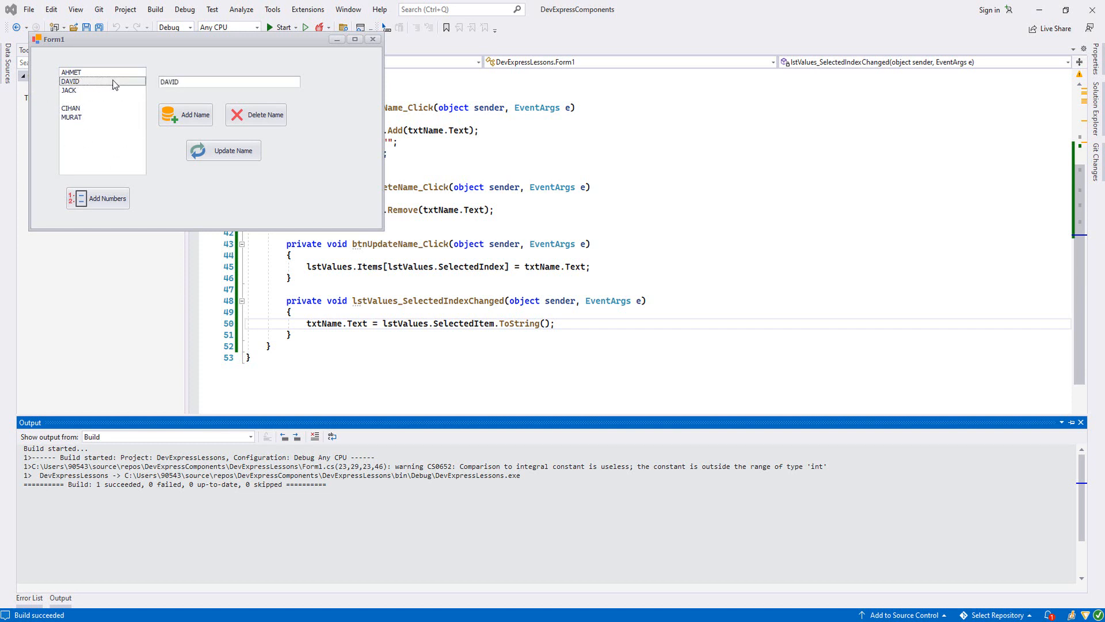
Close the running Form1 window.
left_click_drag(173, 40, 473, 139)
left_click(670, 138)
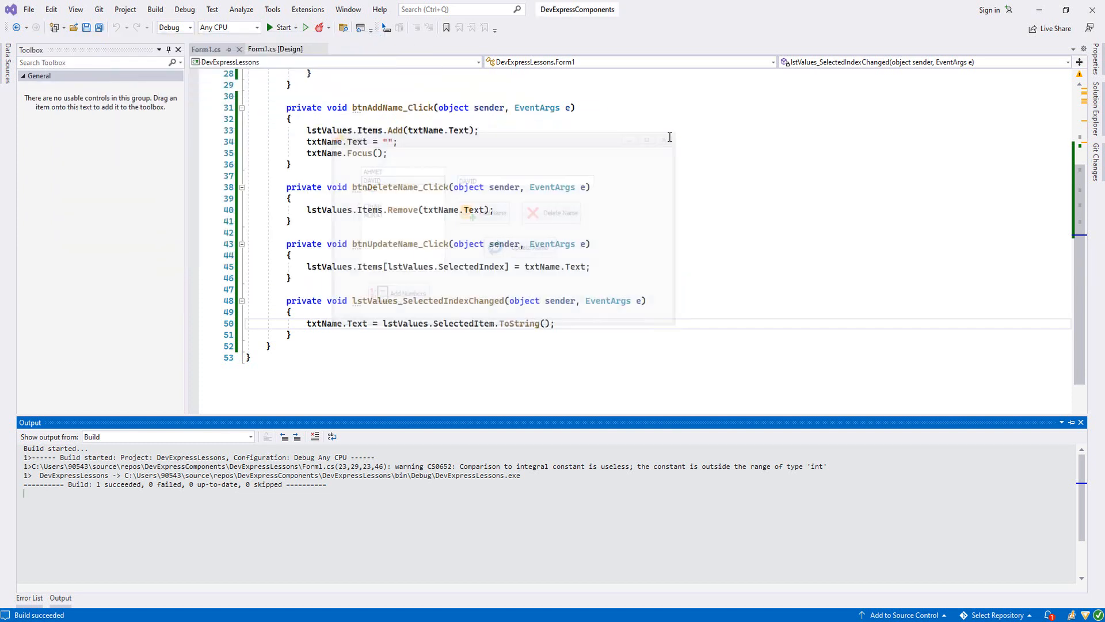